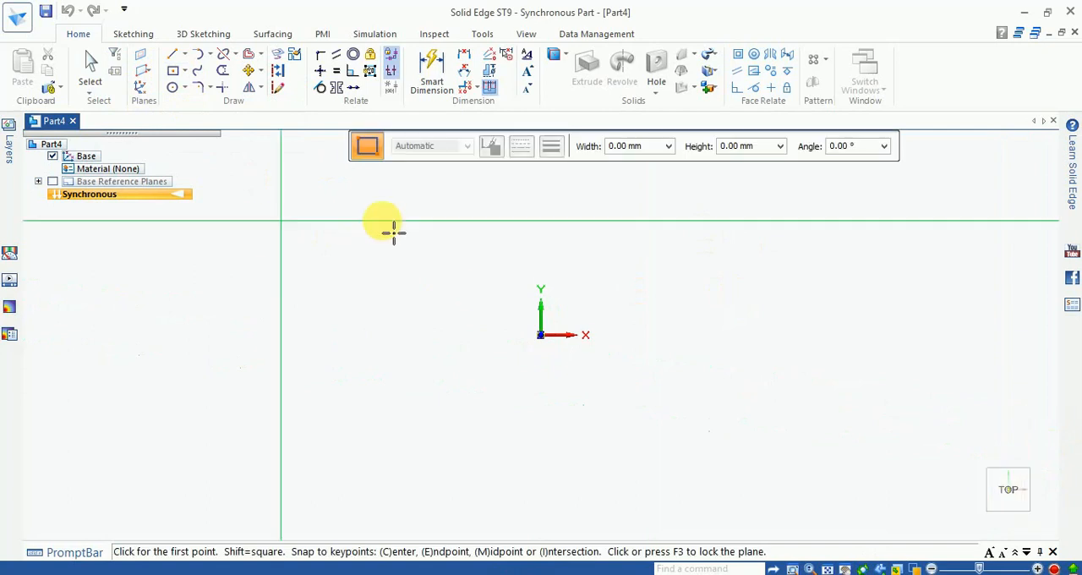
- Sketch a rectangle around the origin on the top plane and dimension its width to 150 mm
left_click(517, 296)
left_click(577, 380)
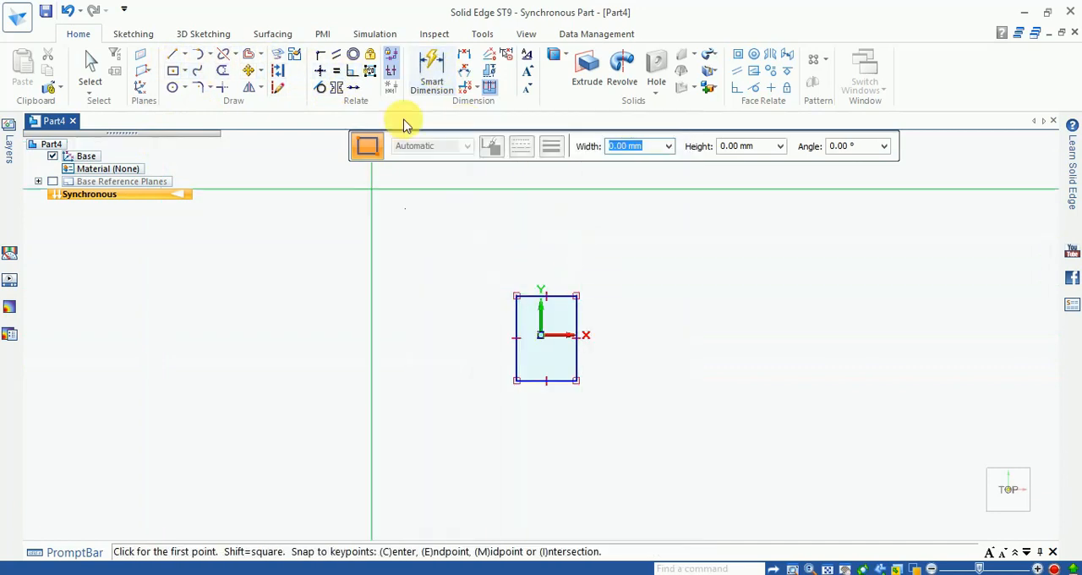
left_click(431, 74)
scroll(573, 304, "up", 2)
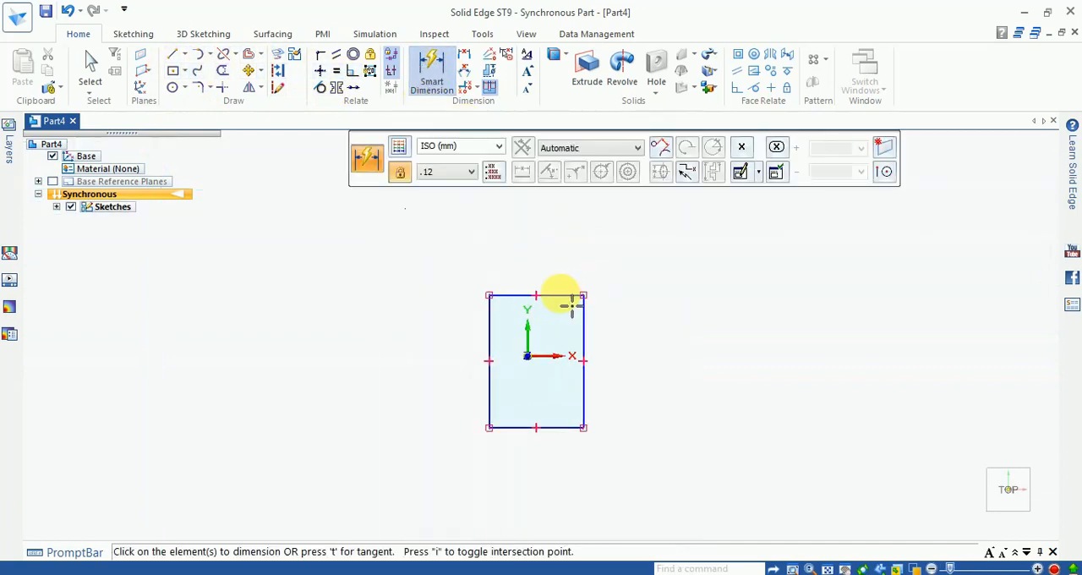
left_click(571, 306)
left_click(561, 252)
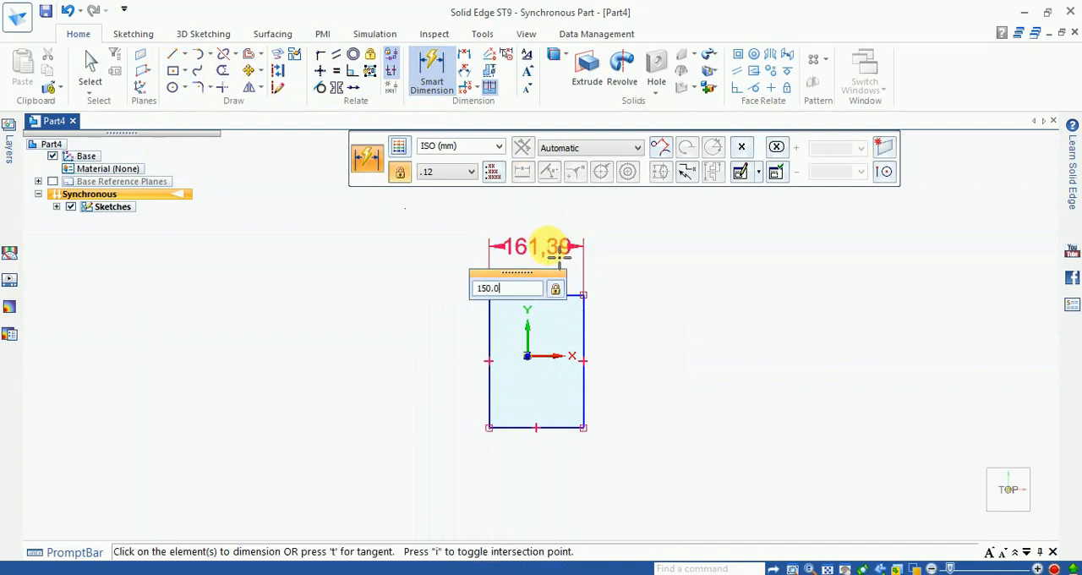
type("150.0")
key("Return")
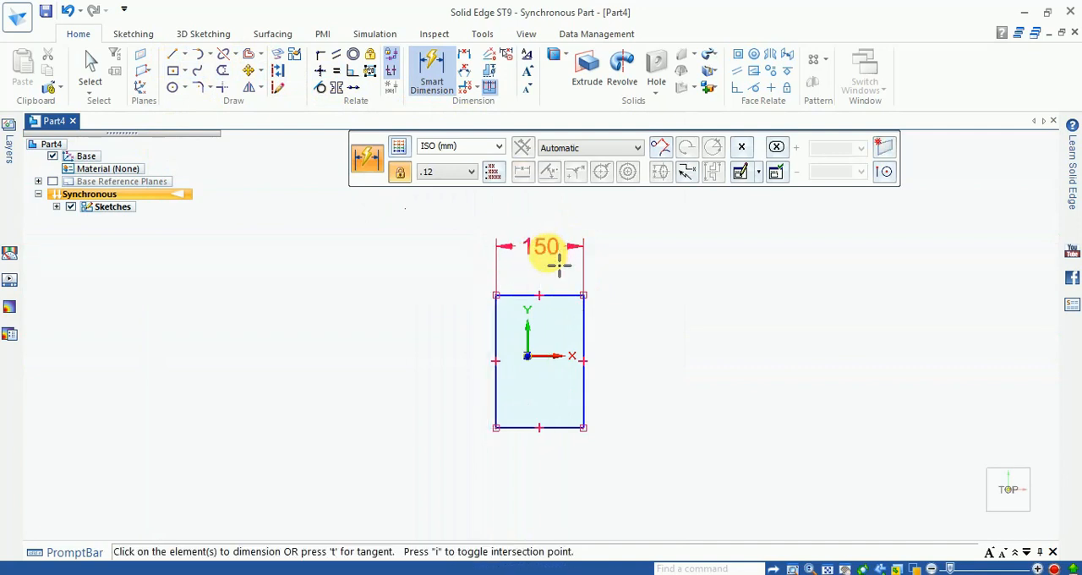
- Dimension the rectangle's vertical side to 250 mm and finish dimensioning
left_click(592, 335)
left_click(639, 342)
type("250.0")
key("Return")
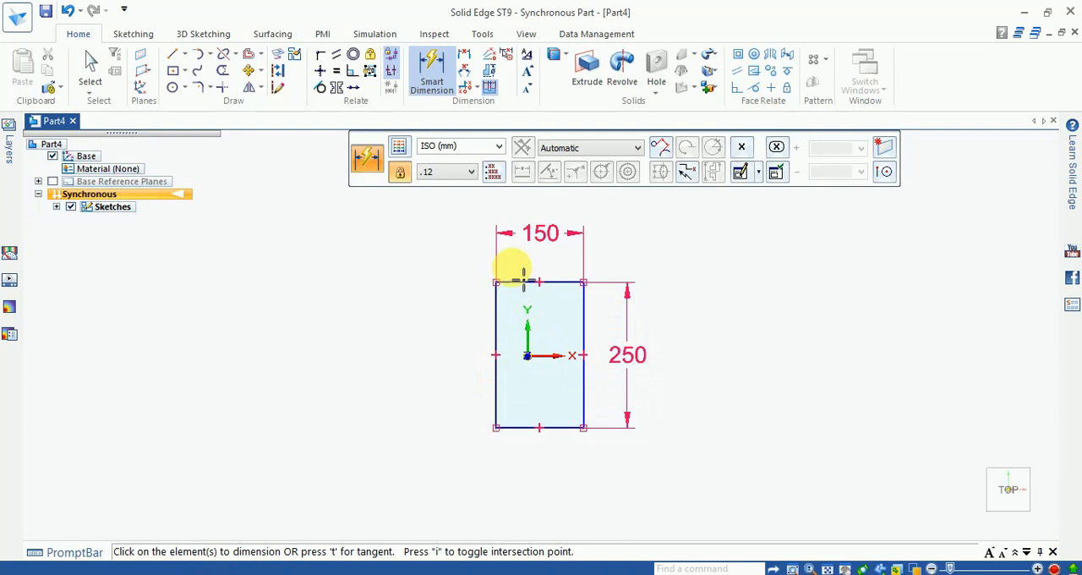
key("Escape")
- Dimension the distance from the rectangle's left edge to the origin as 150/2, centring it horizontally
scroll(513, 351, "up", 5)
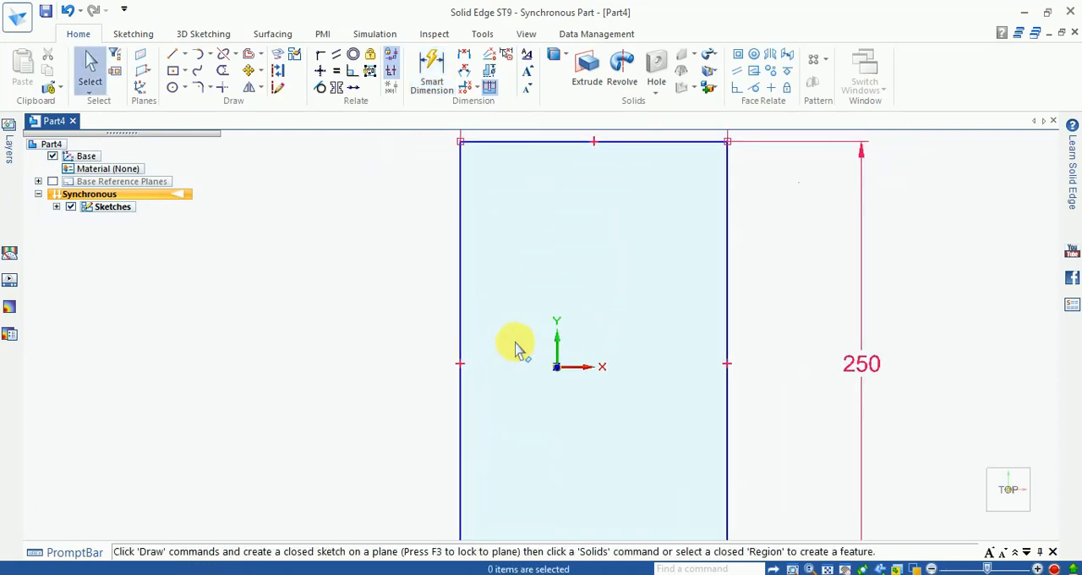
scroll(516, 337, "down", 3)
left_click(428, 70)
left_click(501, 340)
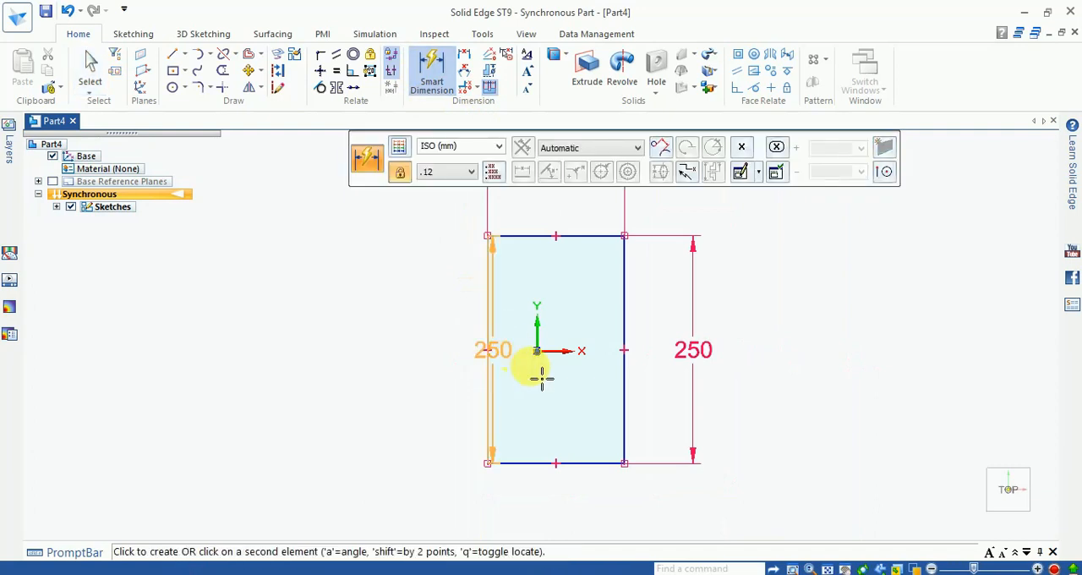
left_click(538, 352)
left_click(424, 363)
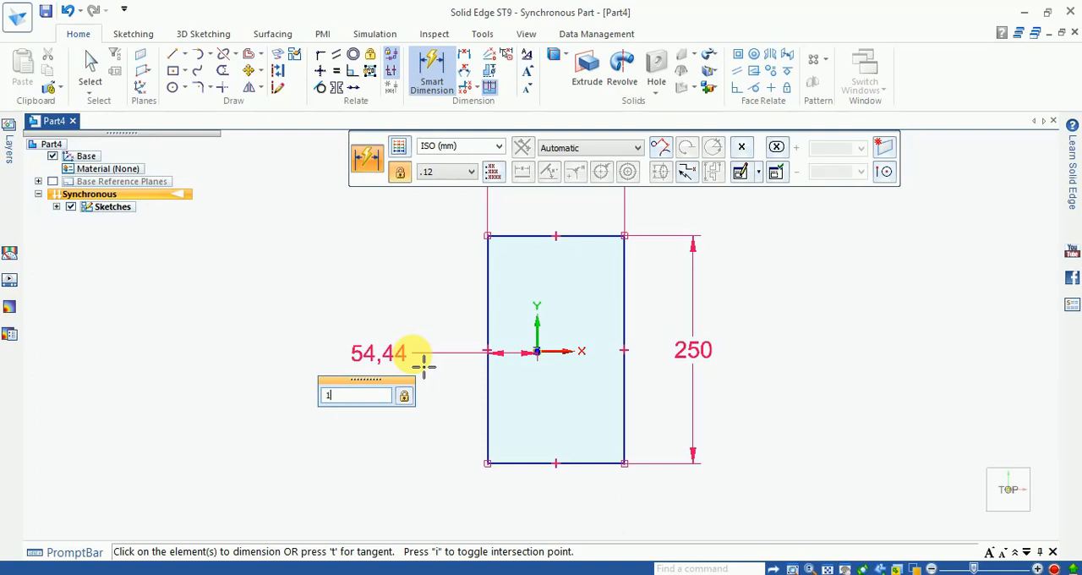
type("150/2")
key("Return")
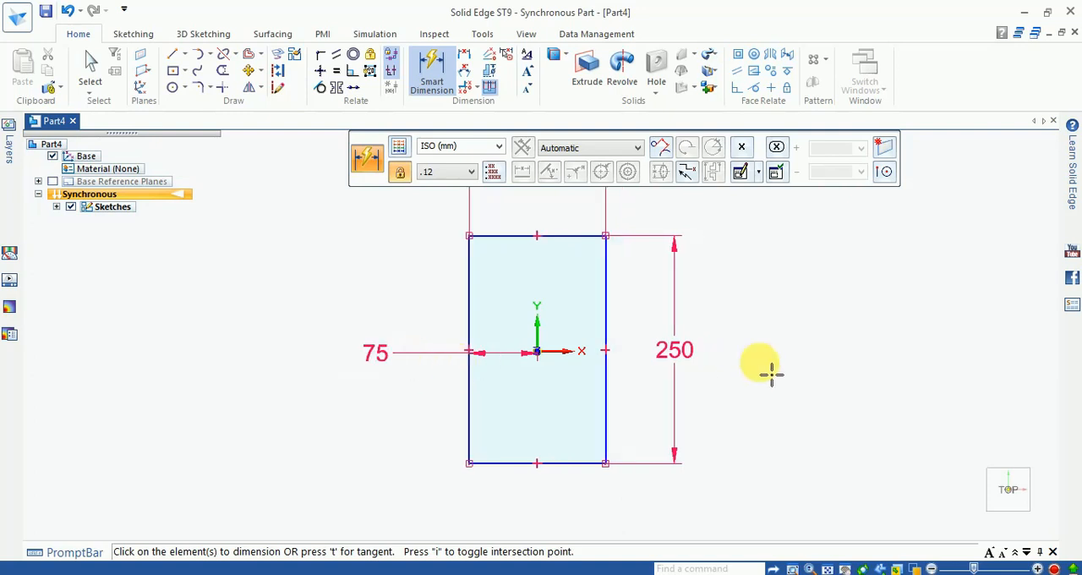
- Dimension the distance from the rectangle's bottom edge to the origin as 250/2, centring it vertically
left_click(587, 463)
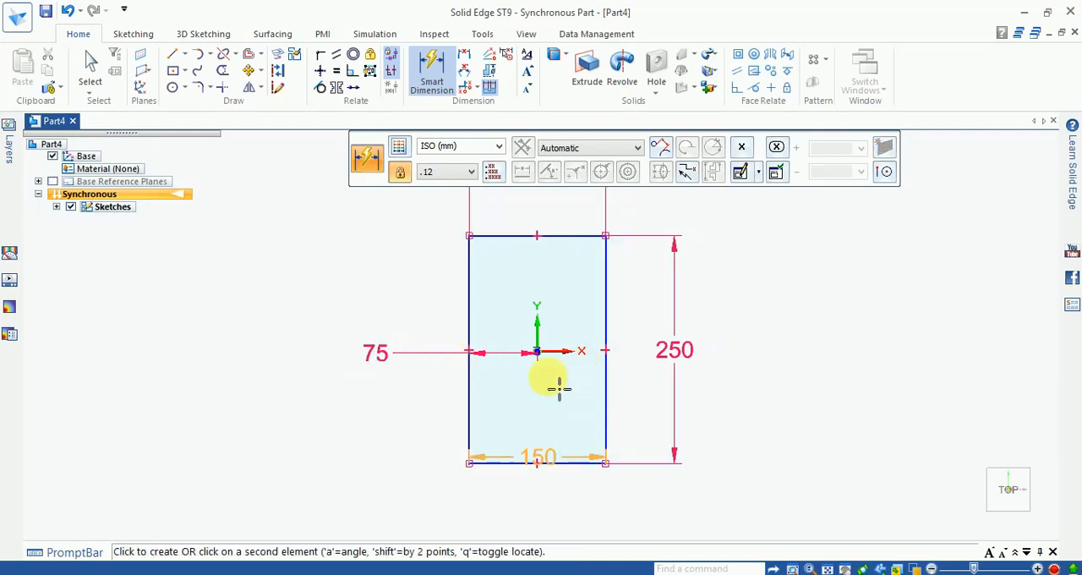
left_click(553, 364)
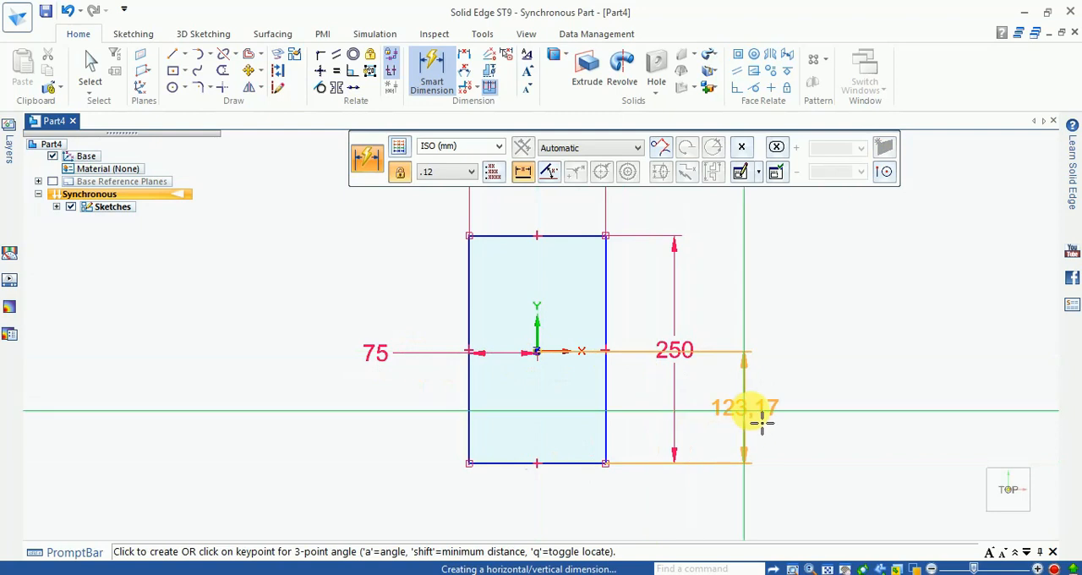
left_click(758, 420)
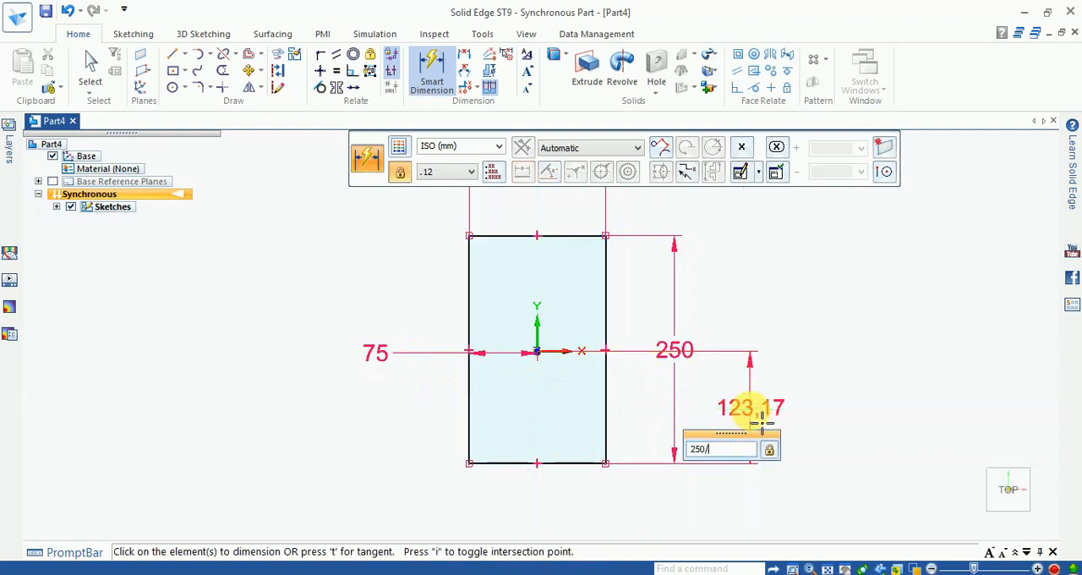
key("Return")
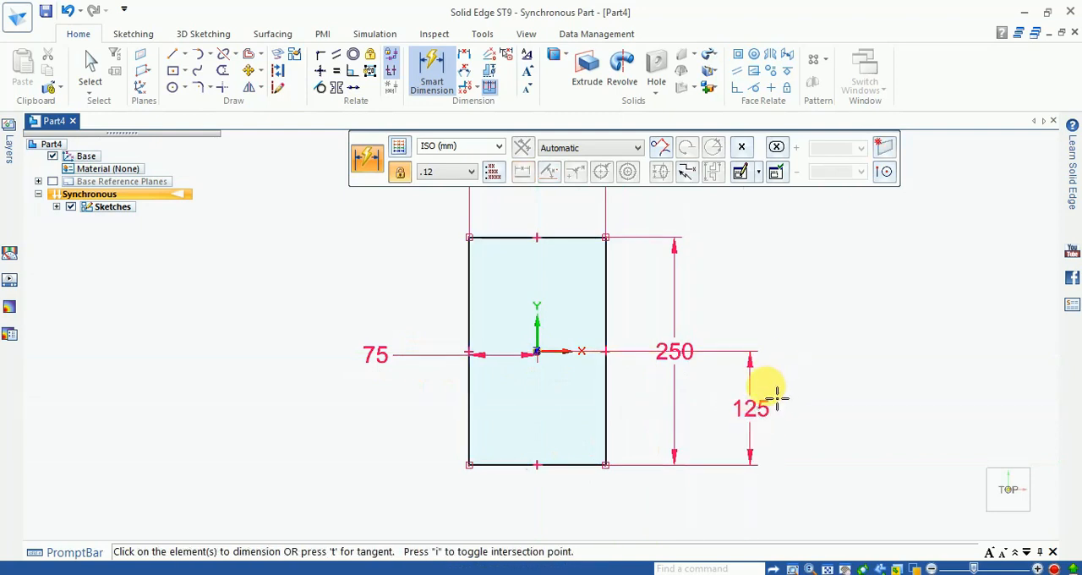
- Switch to an isometric view and extrude the rectangular region 25 mm downward into a base plate
left_click(899, 568)
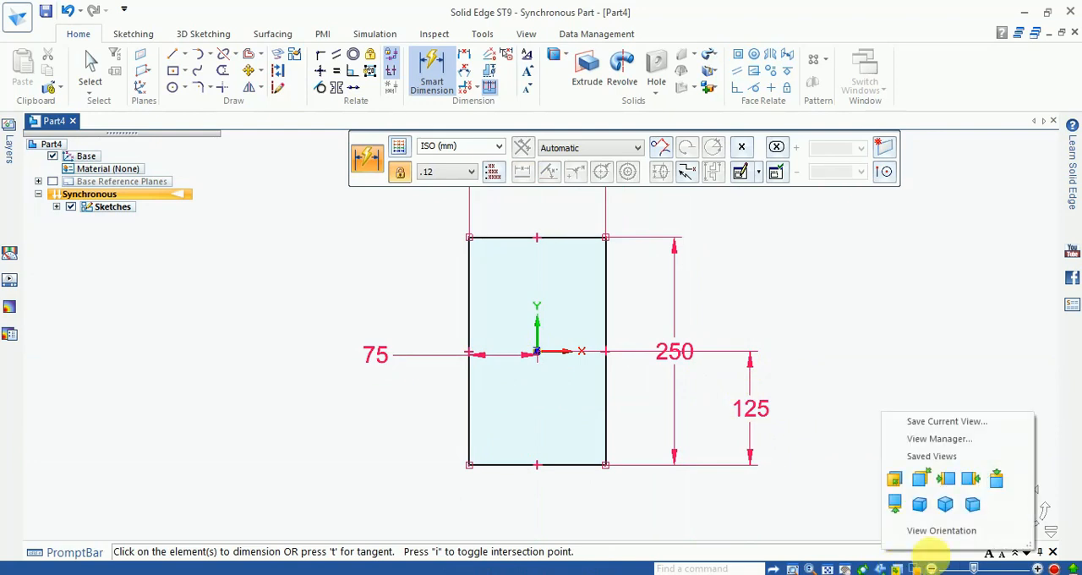
left_click(969, 503)
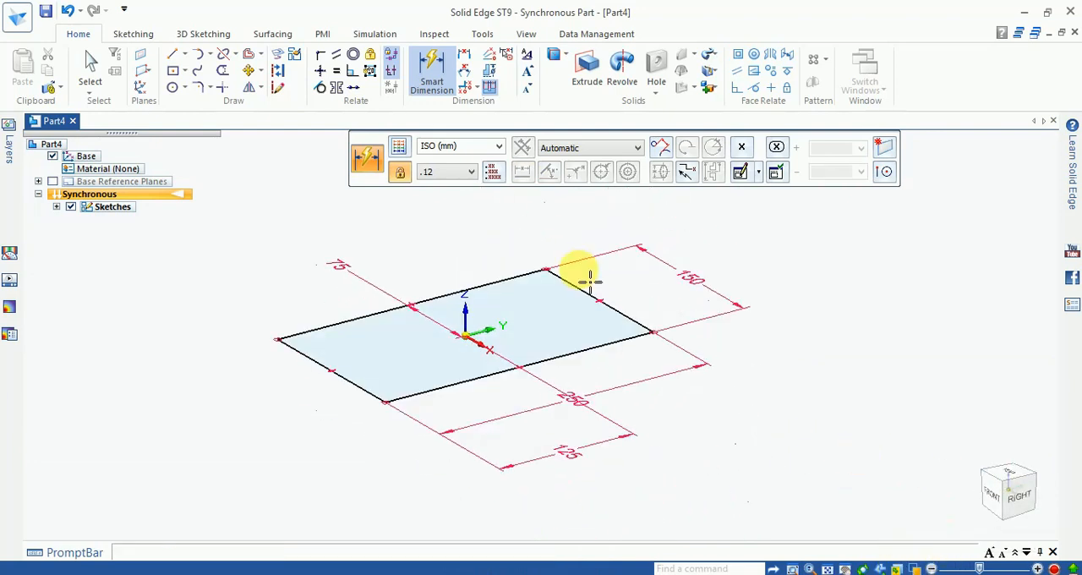
key("Escape")
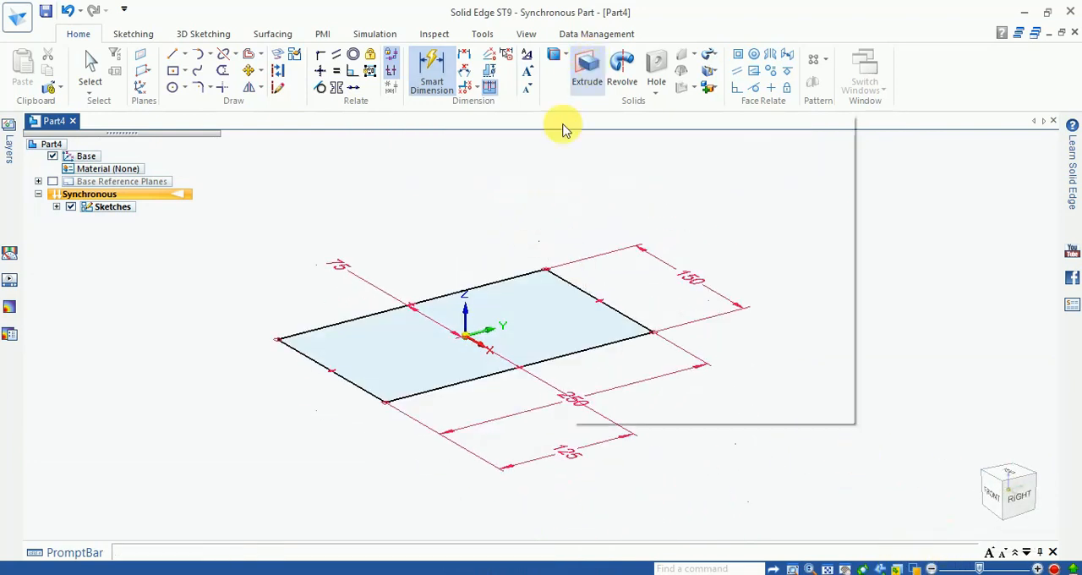
left_click(528, 337)
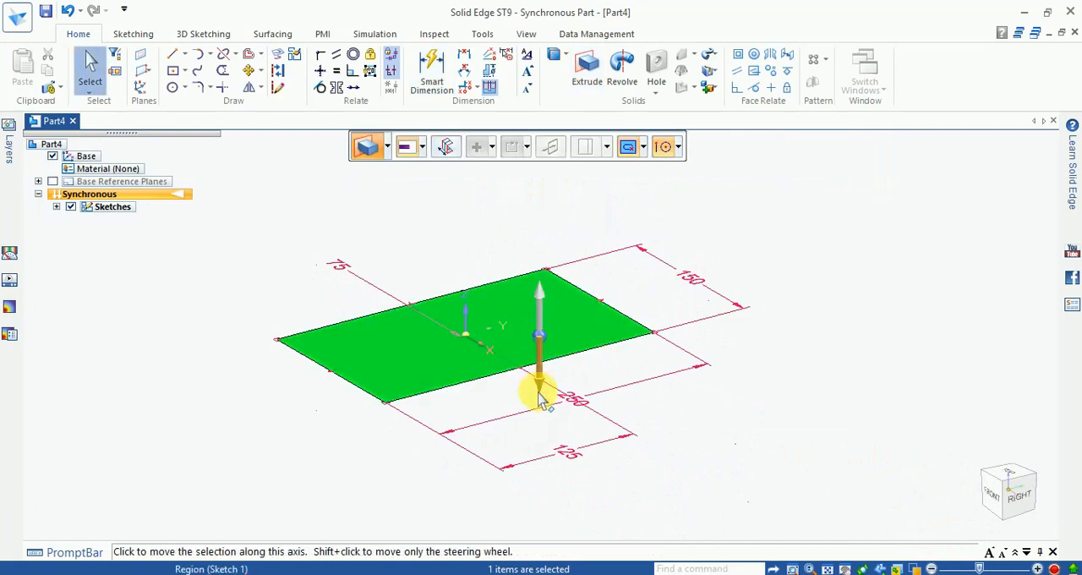
left_click(538, 359)
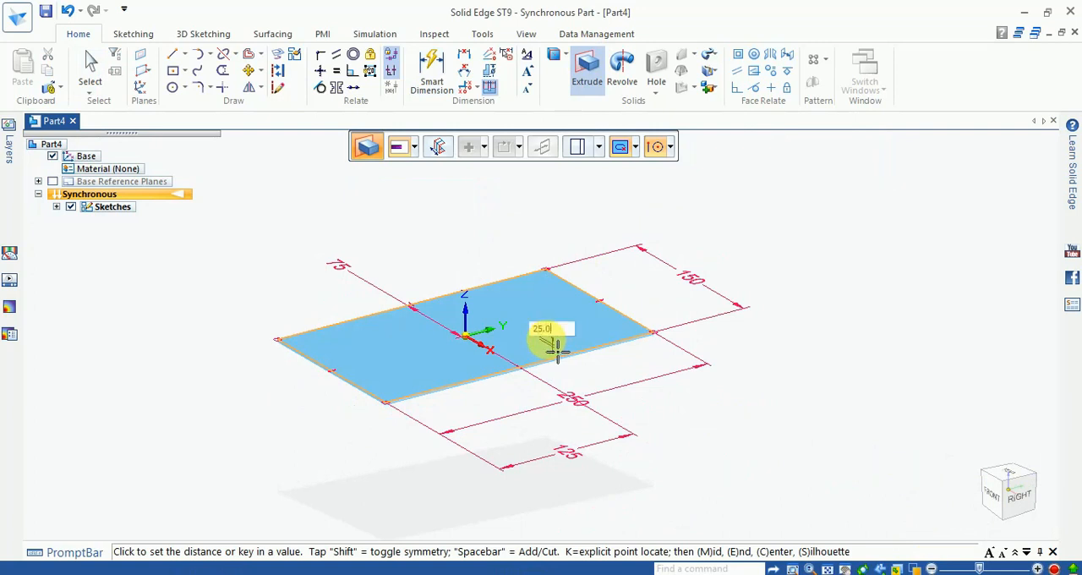
type("25.0")
key("Return")
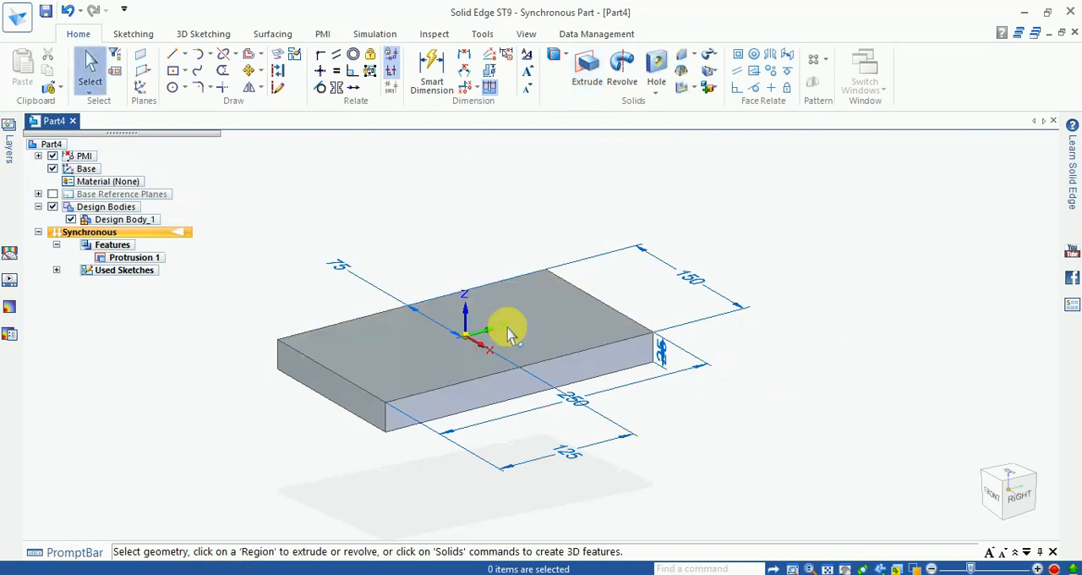
- Sketch a two-point rectangle about 62 mm wide and 62 mm high on the plate's long side plane, standing on its top edge
scroll(435, 270, "up", 3)
scroll(442, 268, "down", 2)
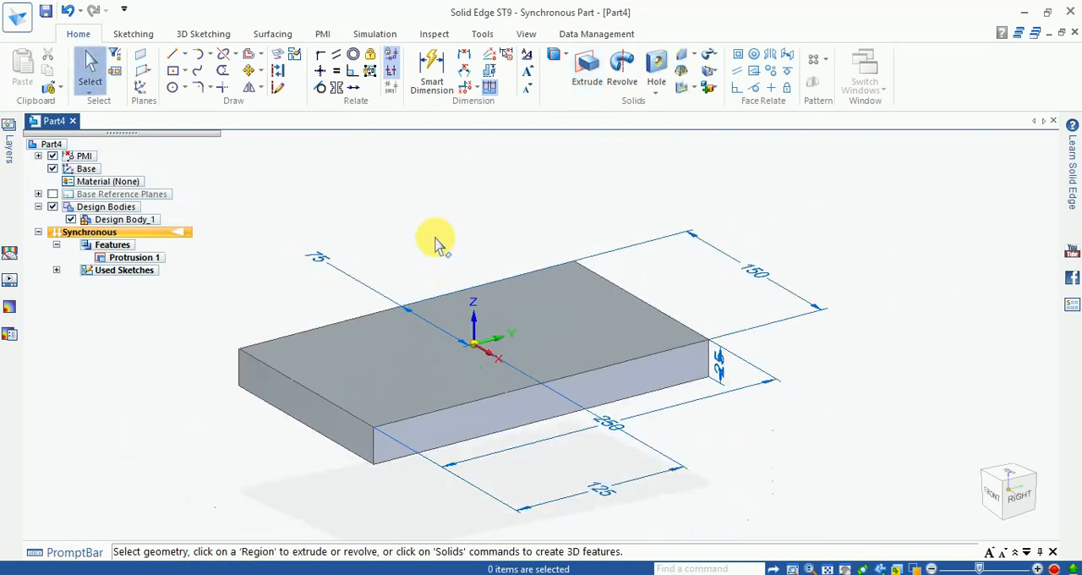
left_click(185, 71)
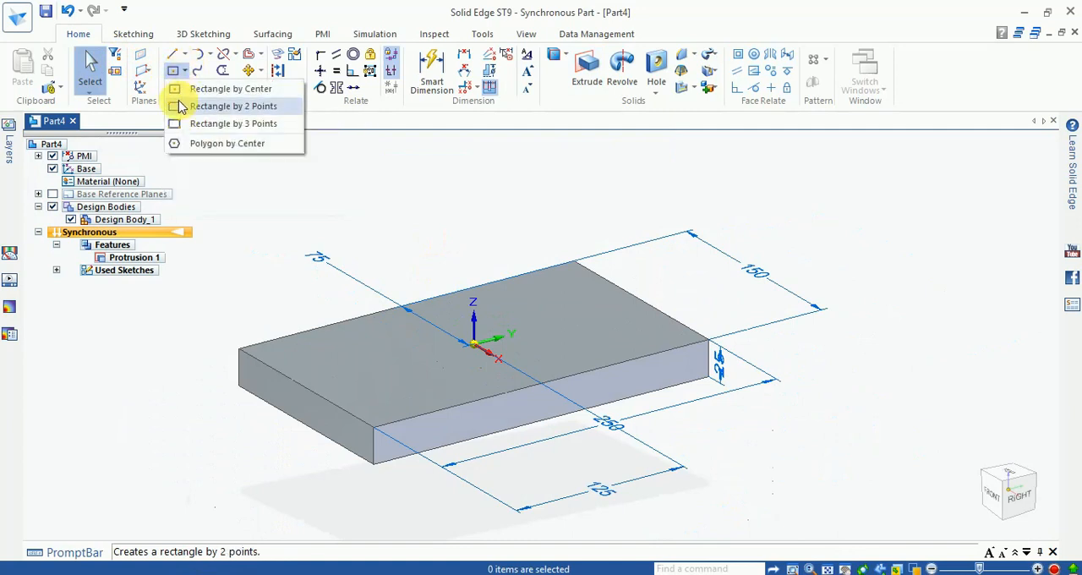
left_click(196, 108)
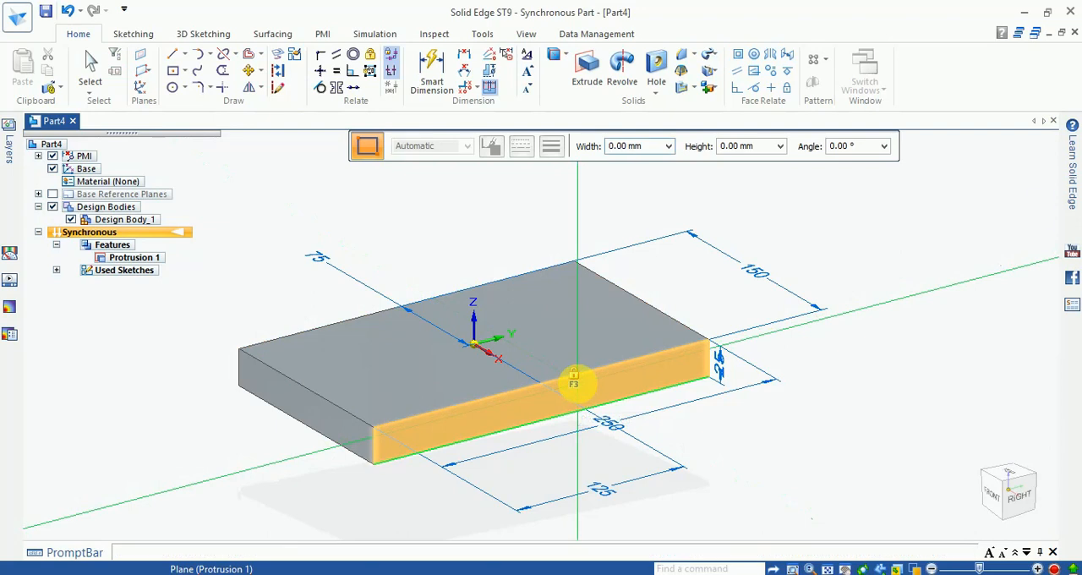
left_click(590, 395)
scroll(583, 389, "up", 2)
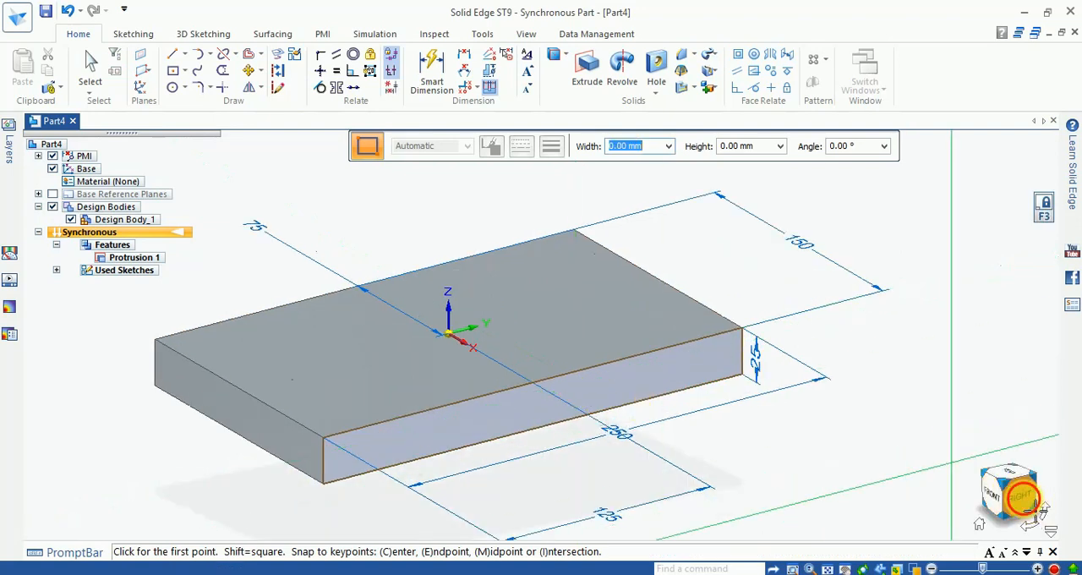
left_click(1023, 498)
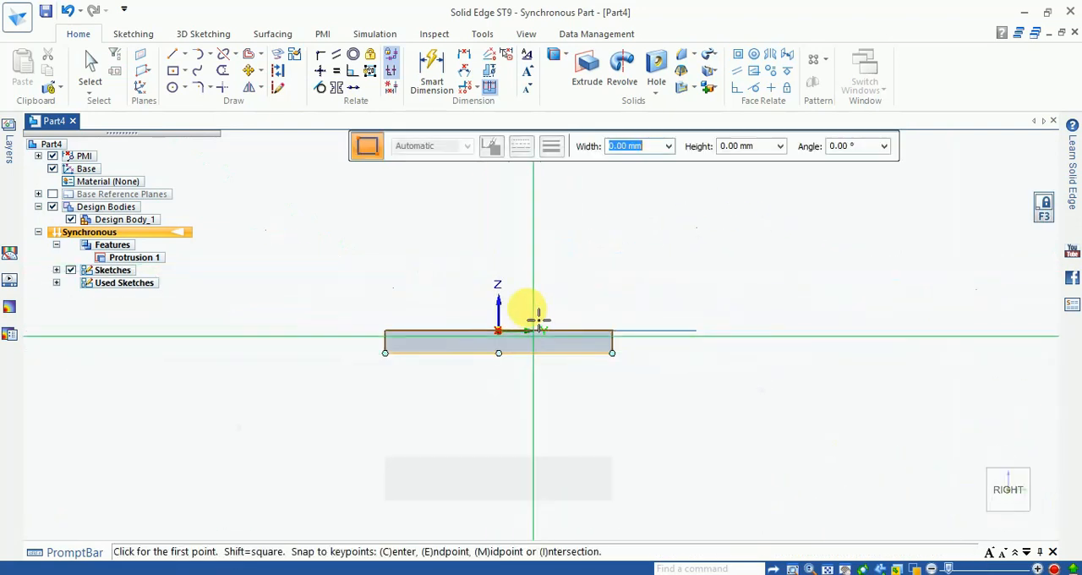
scroll(490, 290, "up", 3)
left_click(428, 251)
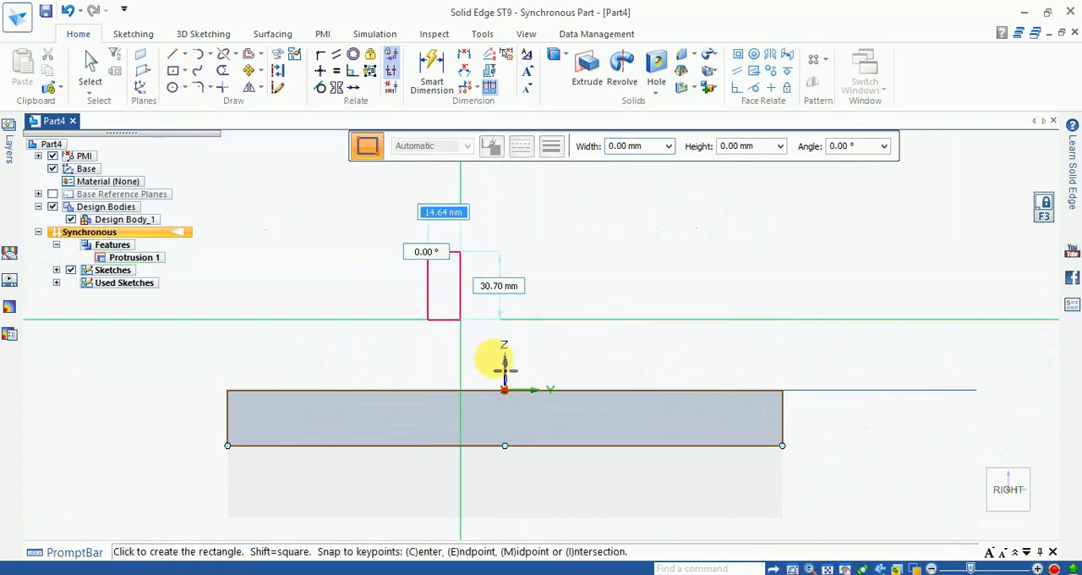
left_click(575, 402)
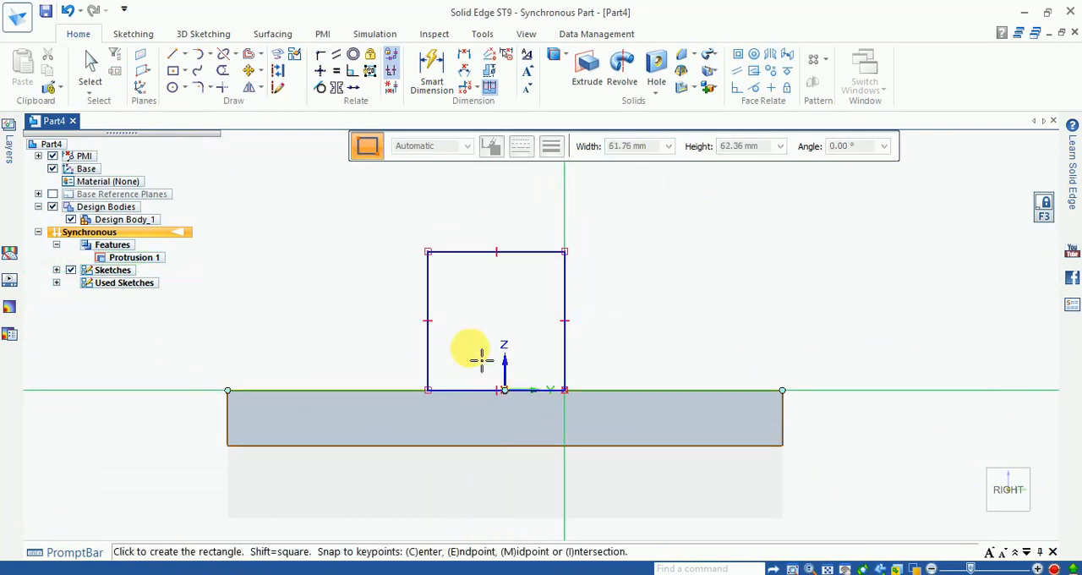
- Dimension the new rectangle's height to 60 mm
left_click(416, 80)
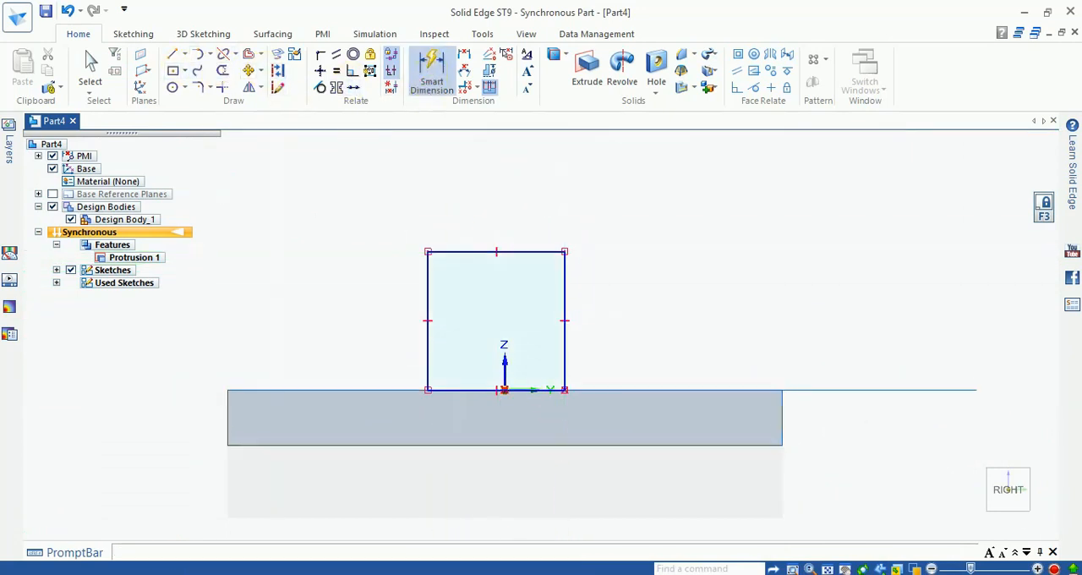
scroll(446, 295, "up", 1)
left_click(429, 292)
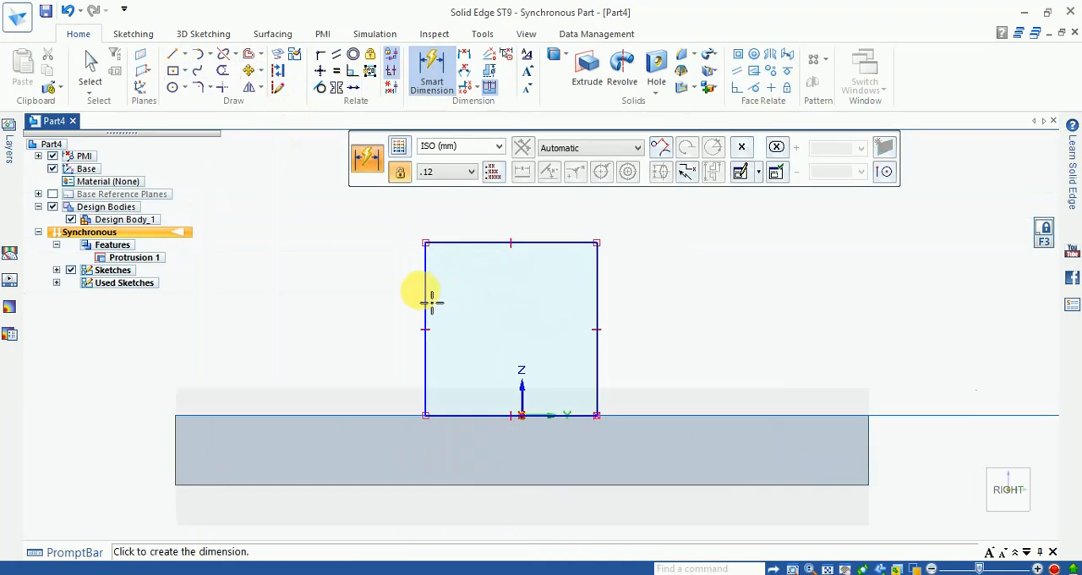
left_click(391, 295)
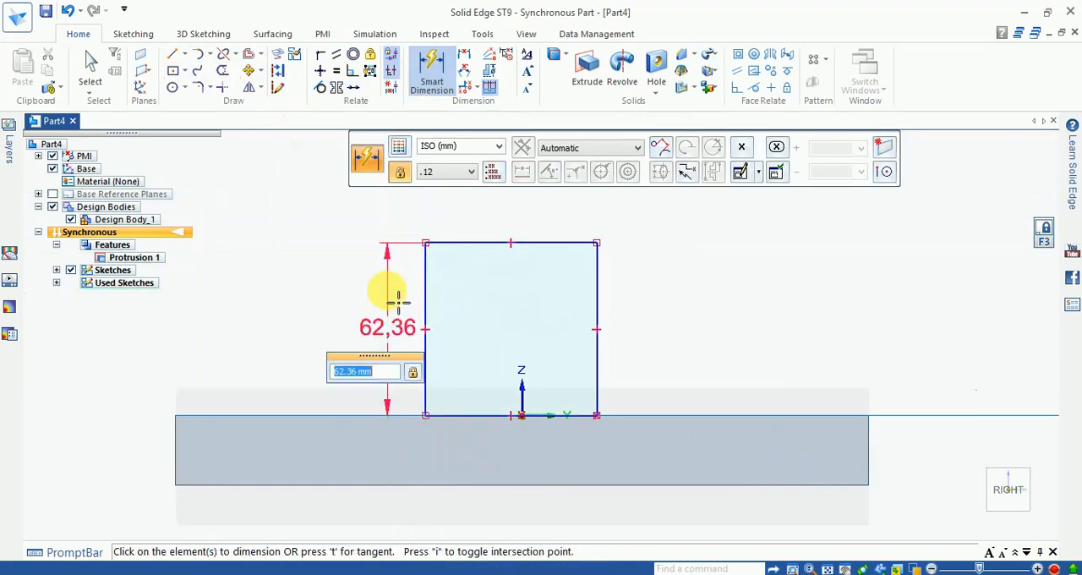
key("Return")
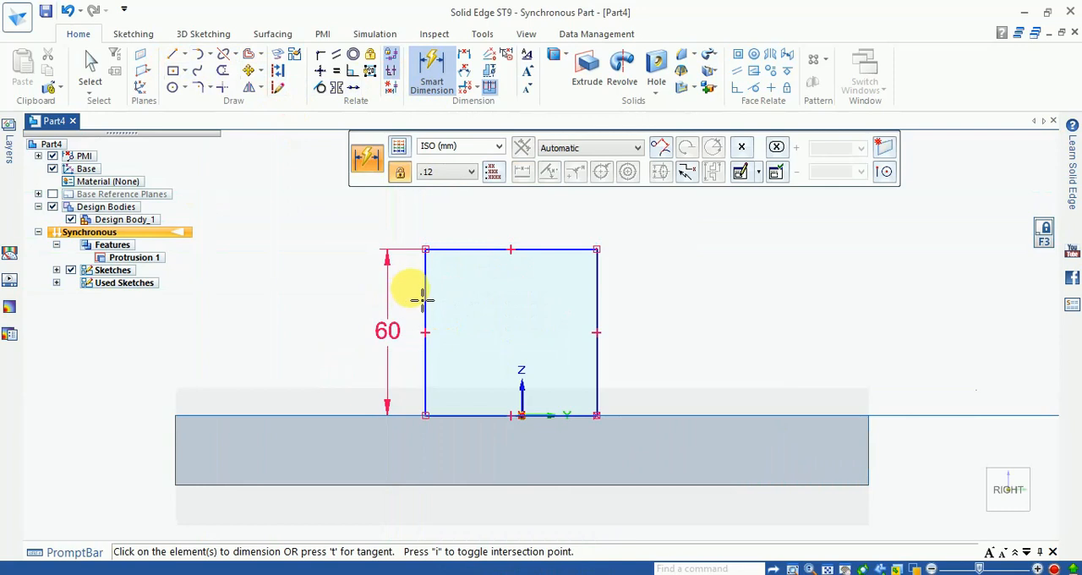
- Dimension the upright rectangle's width to 50 mm
left_click(488, 261)
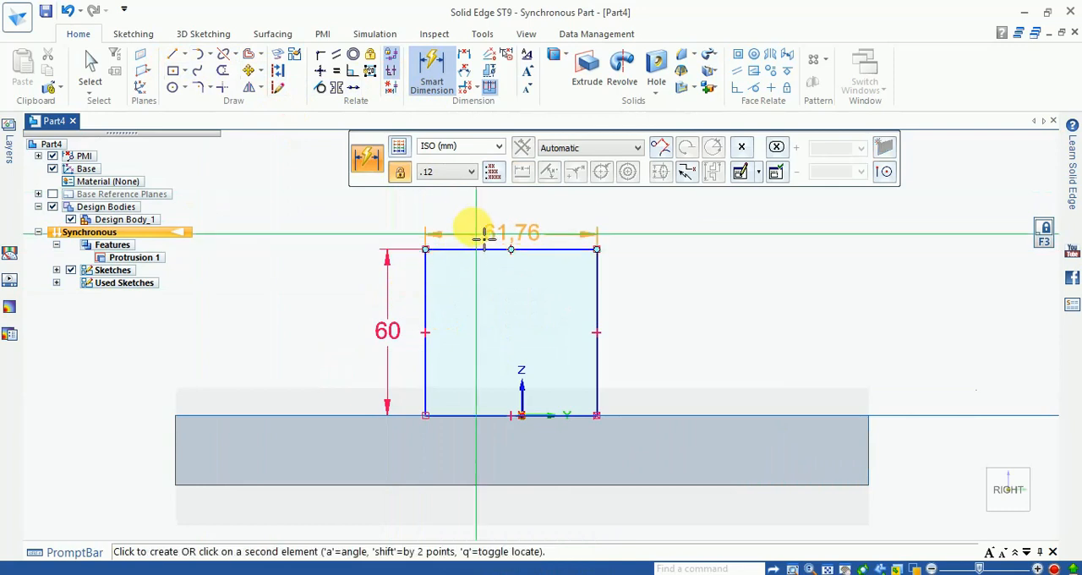
left_click(476, 222)
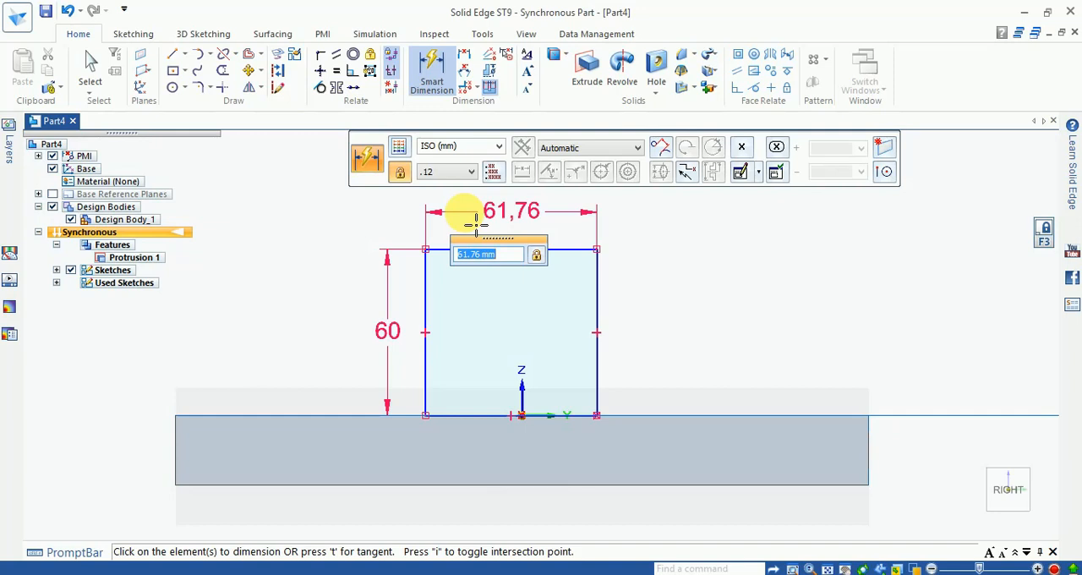
key("Return")
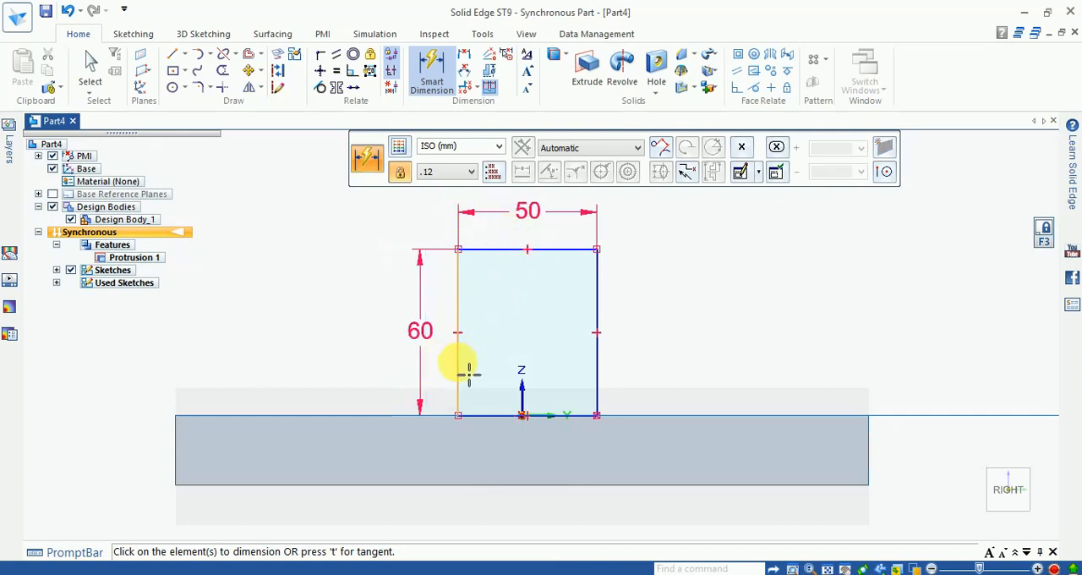
- Dimension the horizontal distance from the upright rectangle's left side to the origin as 25 mm to centre the rectangle
left_click(432, 76)
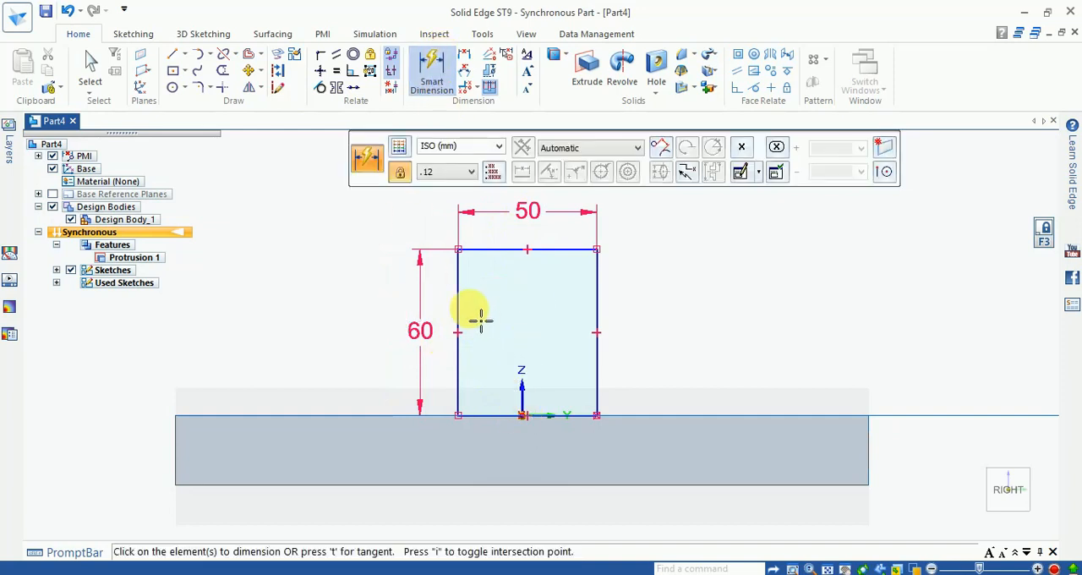
scroll(464, 308, "up", 1)
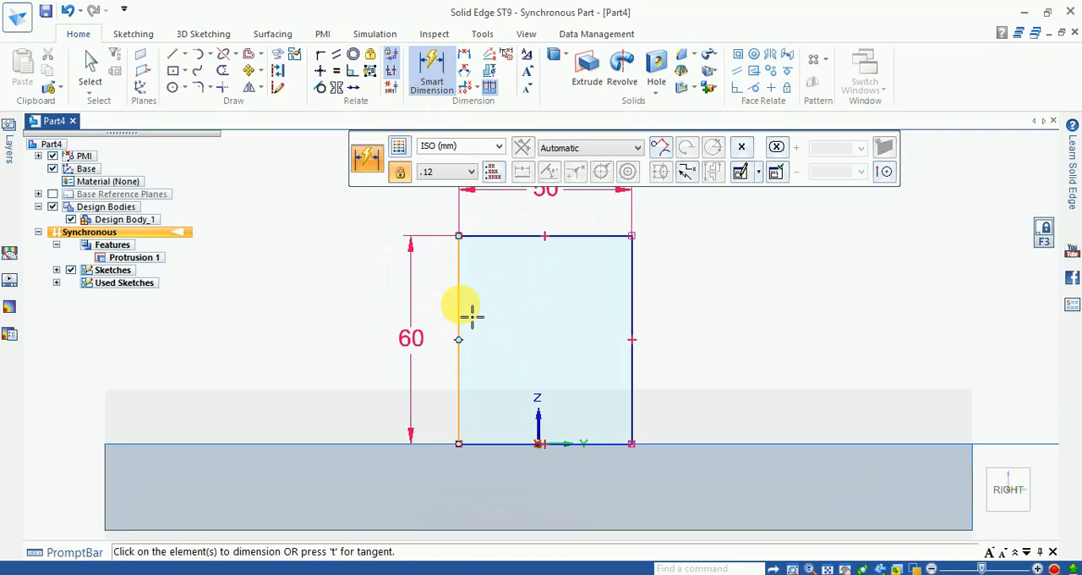
left_click(459, 309)
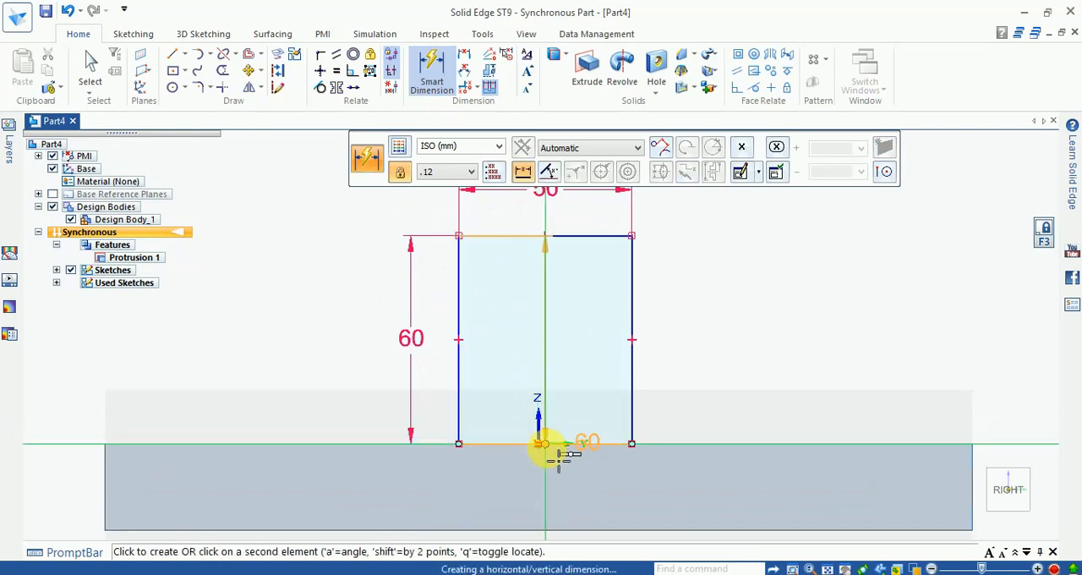
scroll(581, 471, "up", 2)
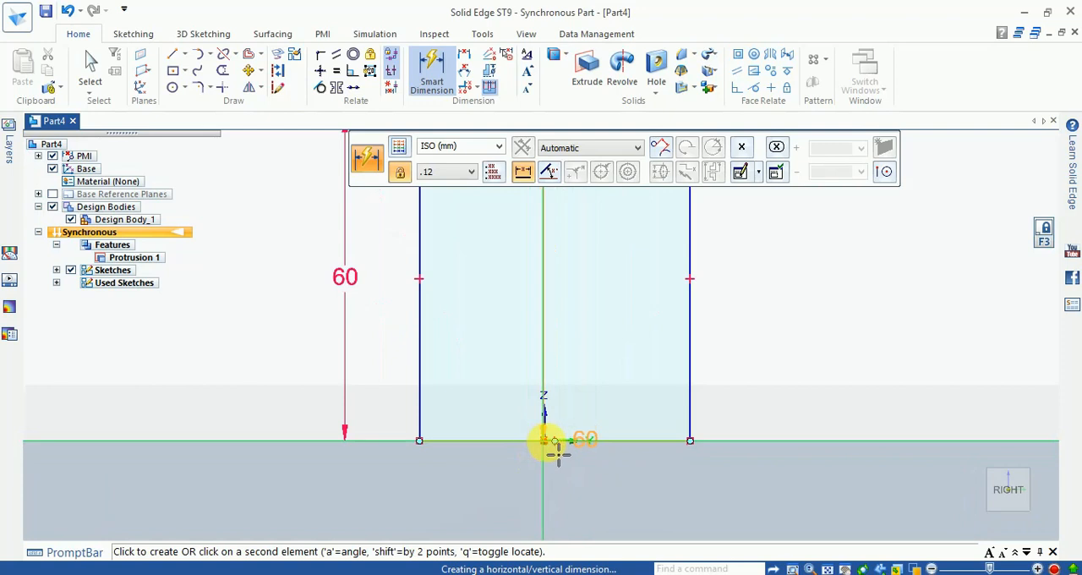
scroll(556, 454, "up", 1)
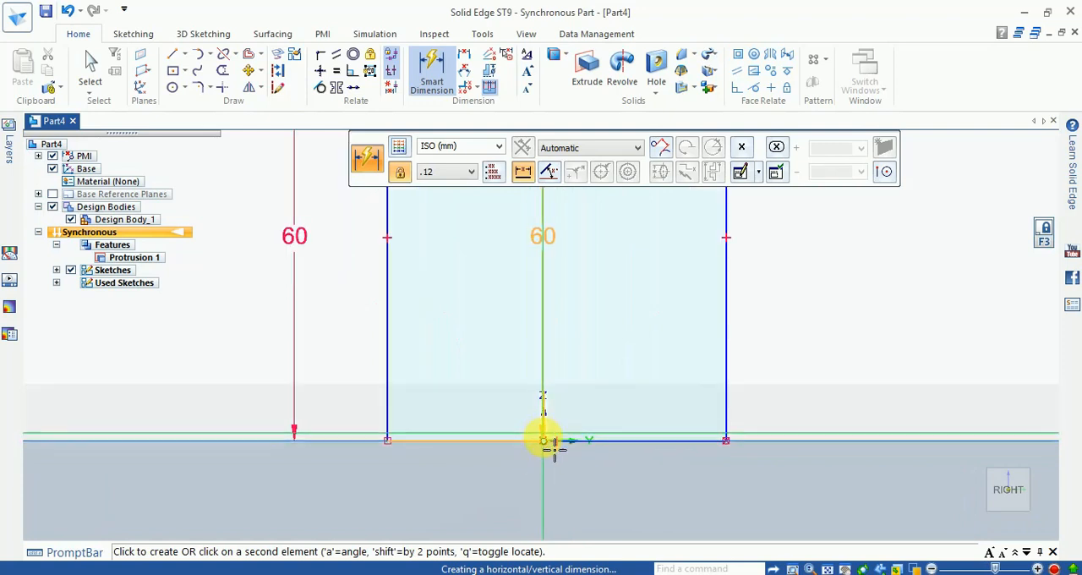
left_click(549, 443)
scroll(592, 406, "down", 1)
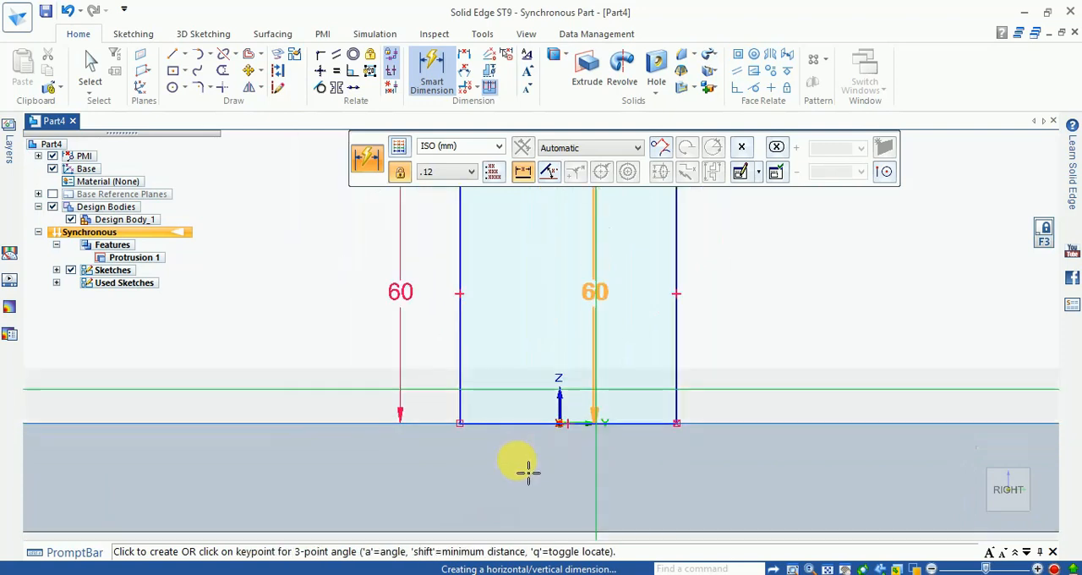
left_click(516, 473)
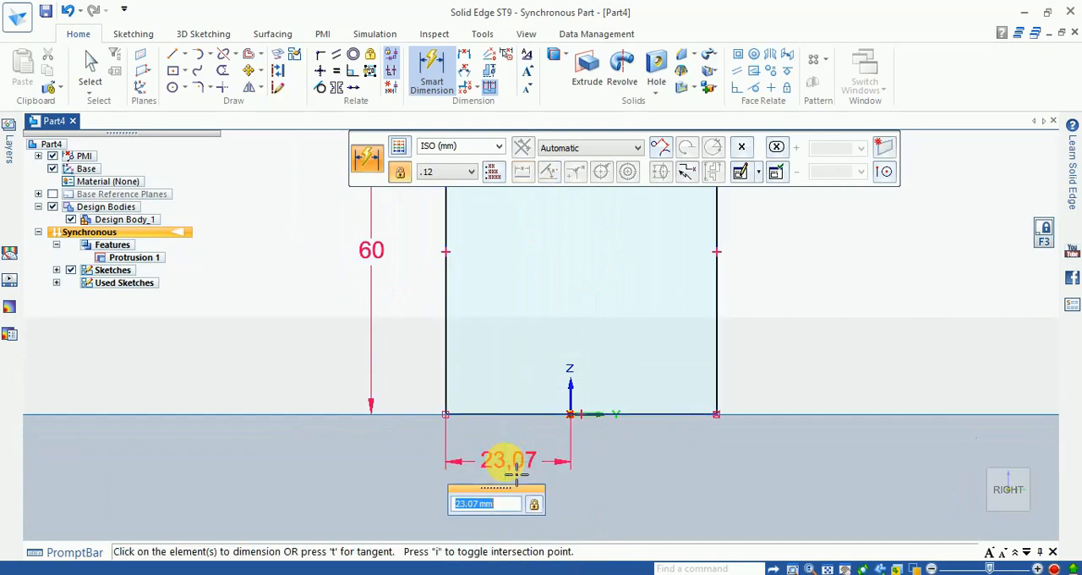
key("Return")
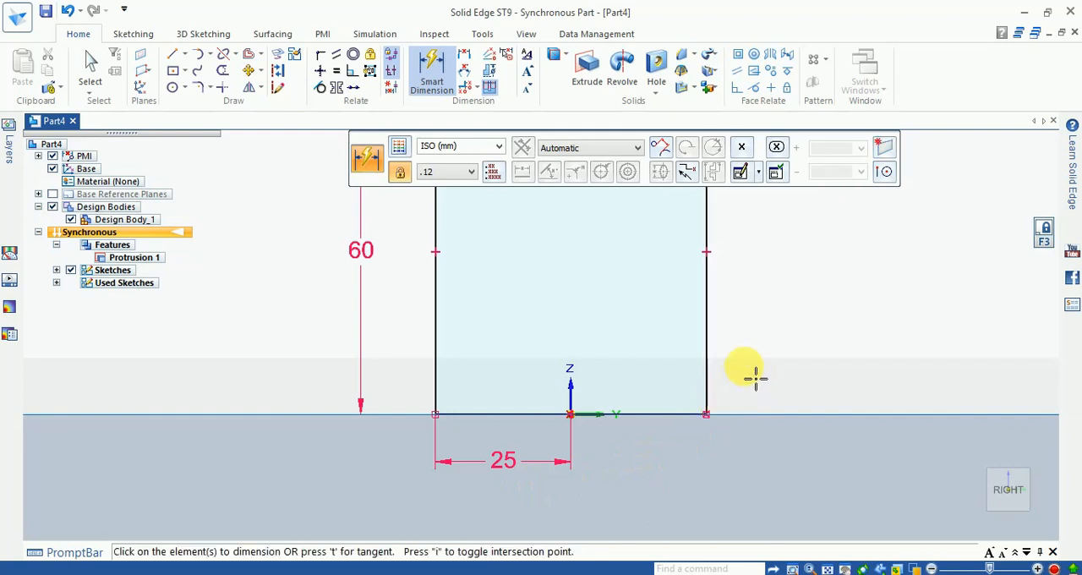
key("Escape")
scroll(732, 407, "down", 4)
scroll(718, 315, "up", 2)
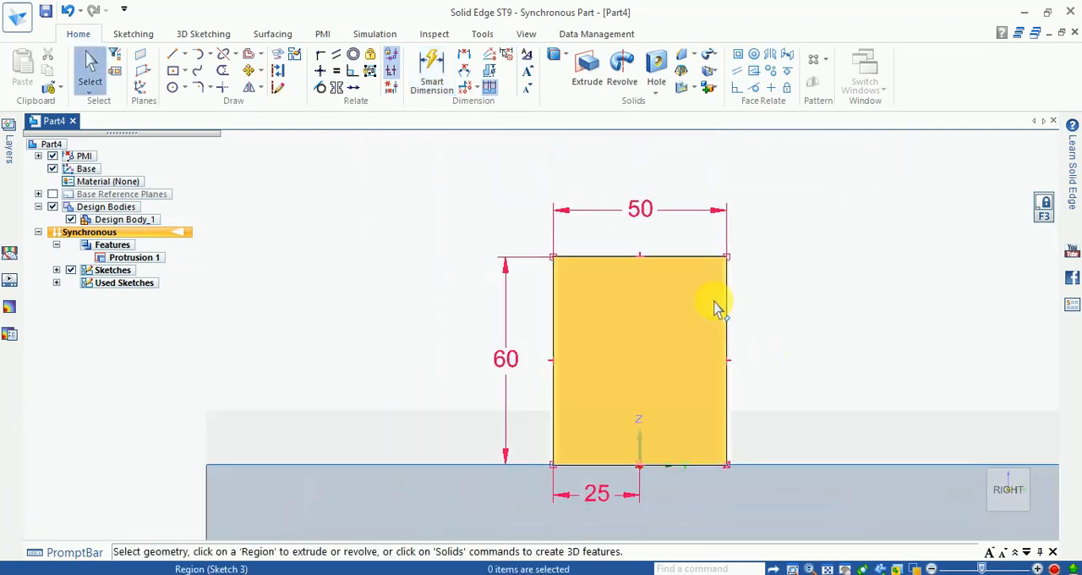
left_click(432, 72)
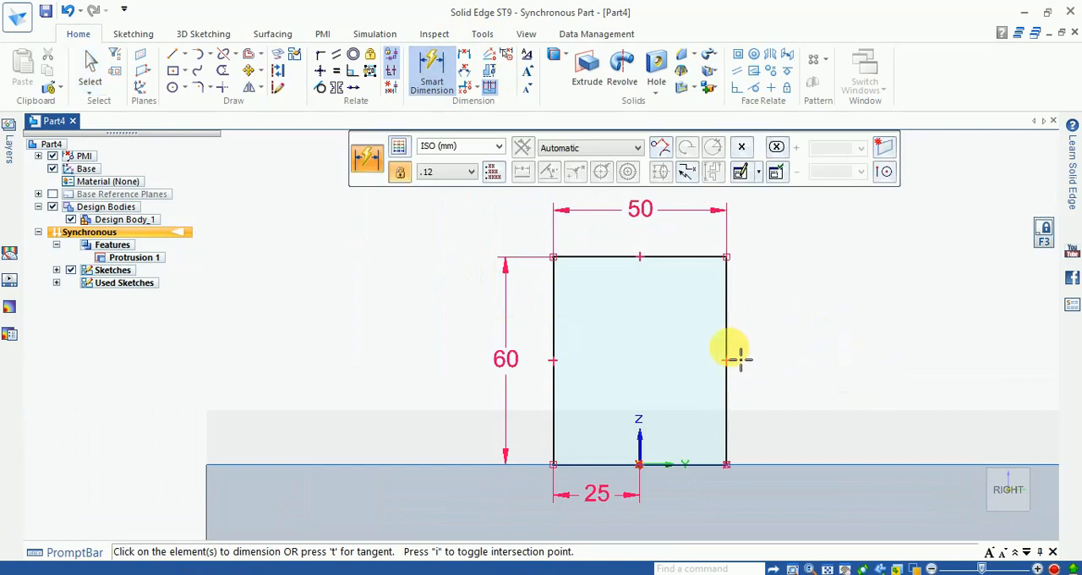
scroll(750, 351, "down", 1)
scroll(797, 336, "up", 1)
scroll(791, 332, "down", 1)
key("Escape")
scroll(700, 231, "up", 1)
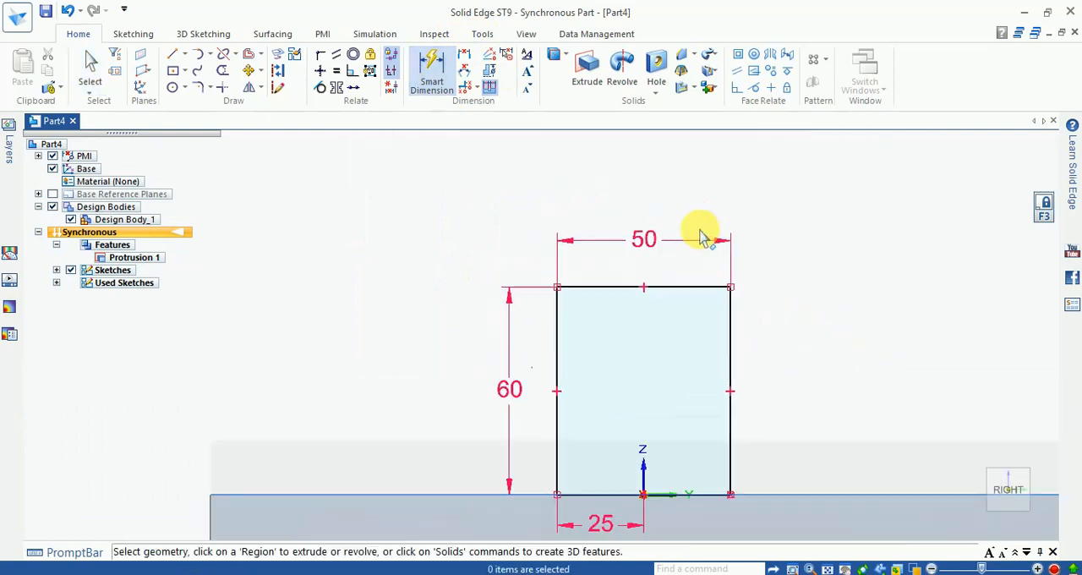
scroll(702, 237, "up", 1)
scroll(718, 242, "down", 1)
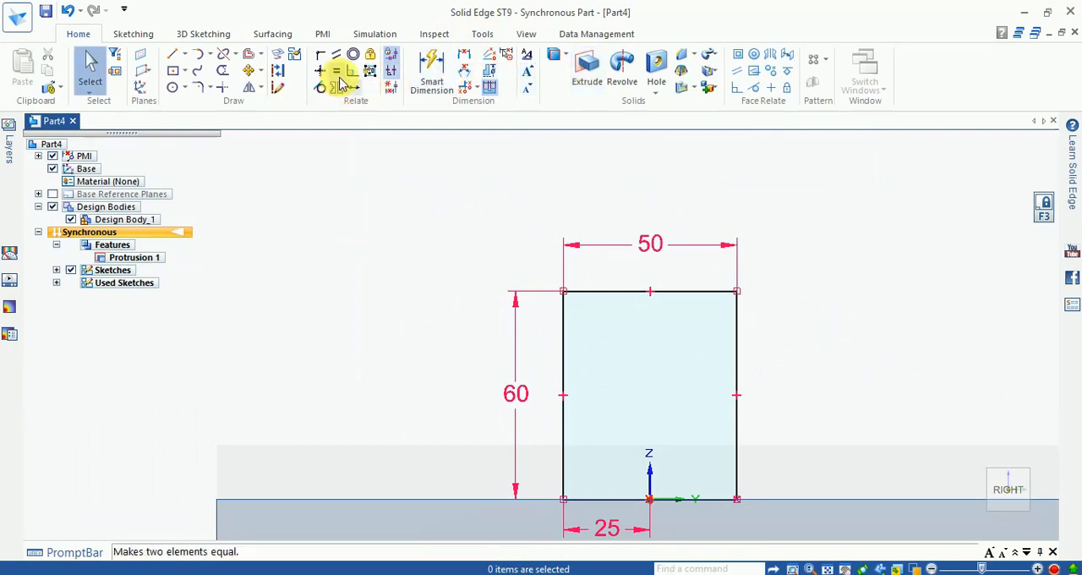
- Sketch a three-point circle about 50 mm in diameter through the upright rectangle's two upper corners
left_click(184, 88)
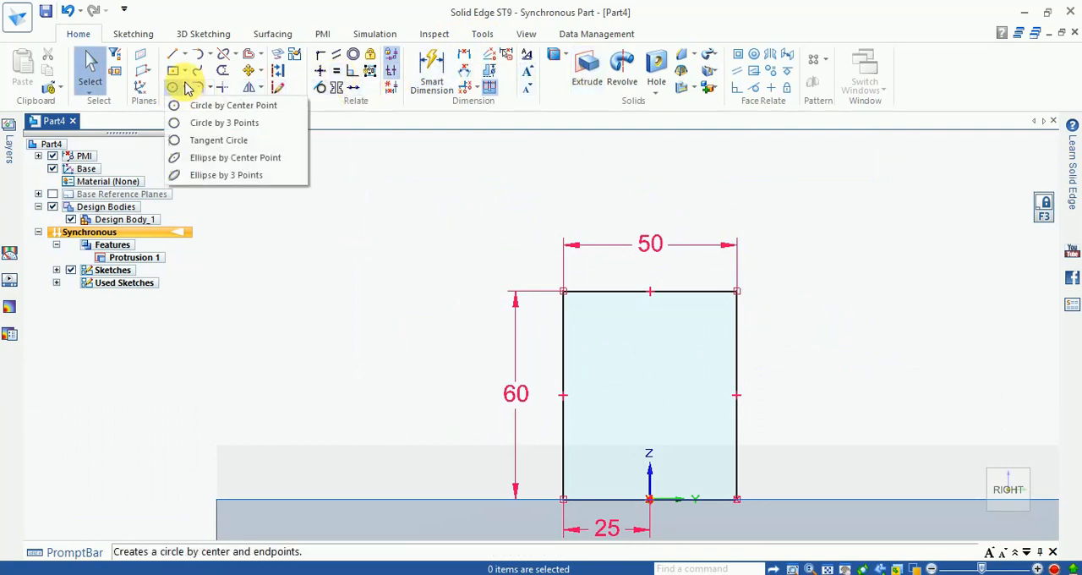
left_click(216, 125)
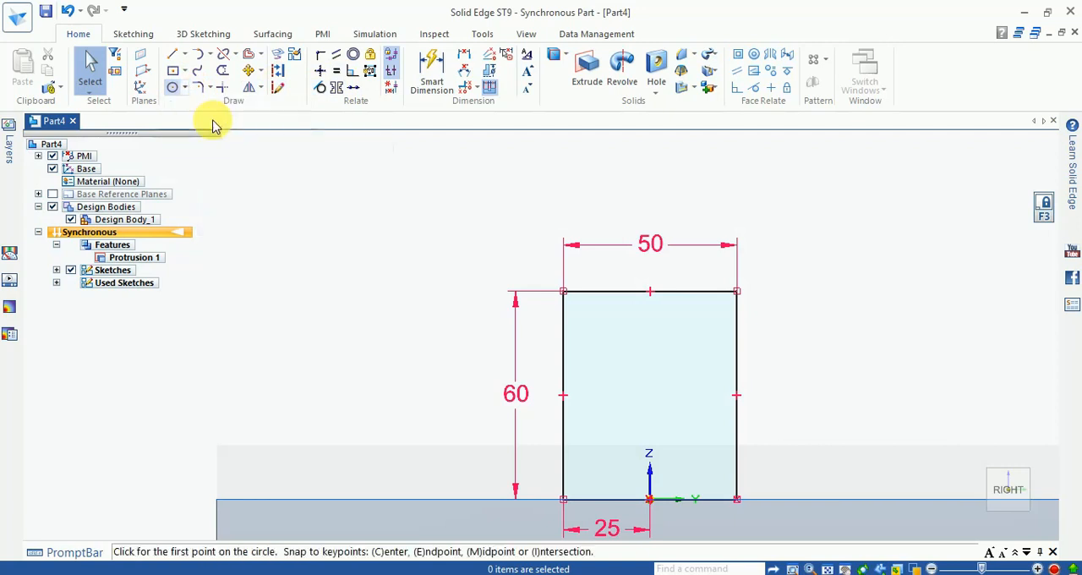
left_click(563, 292)
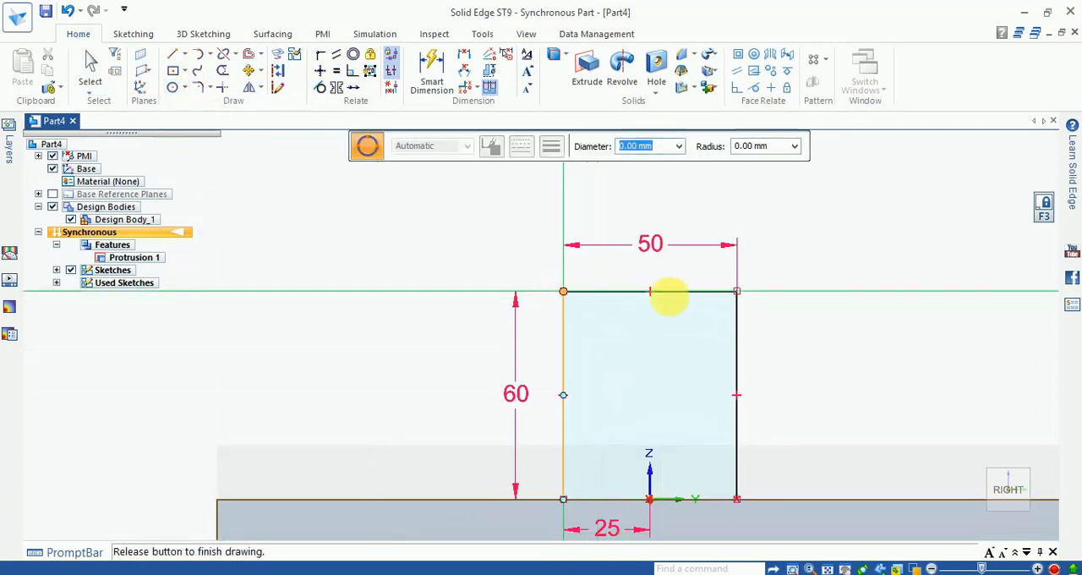
left_click(737, 291)
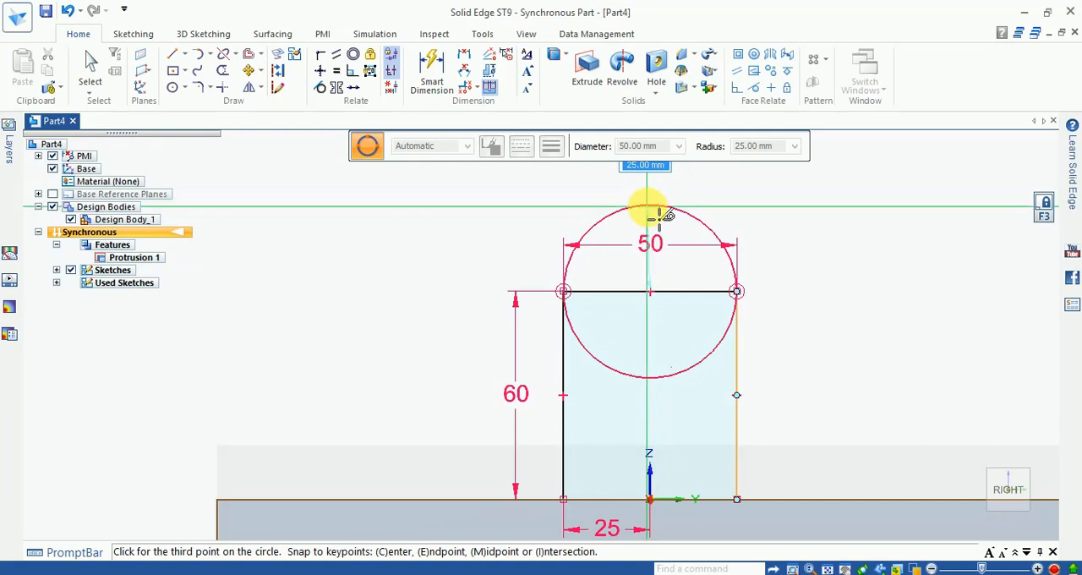
left_click(661, 216)
- Dimension the diameter of the circle at the rectangle's upper end
scroll(681, 365, "down", 1)
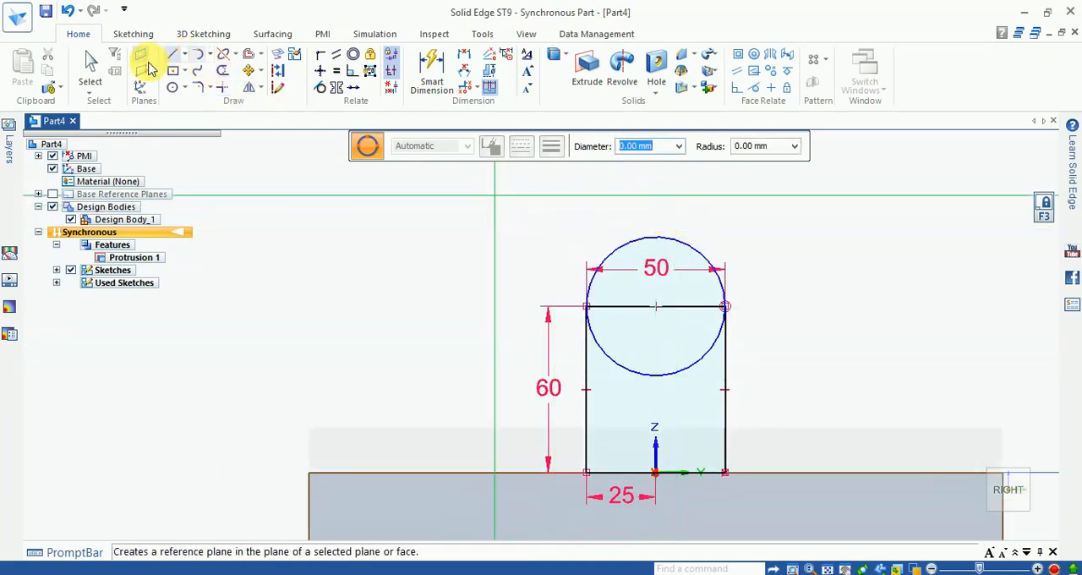
left_click(431, 72)
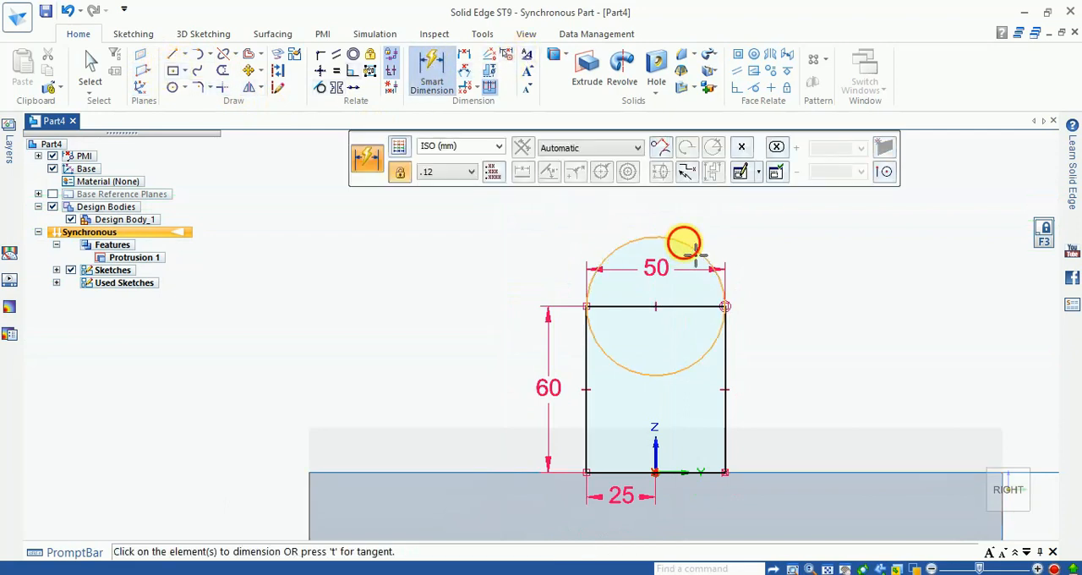
left_click(689, 243)
left_click(758, 242)
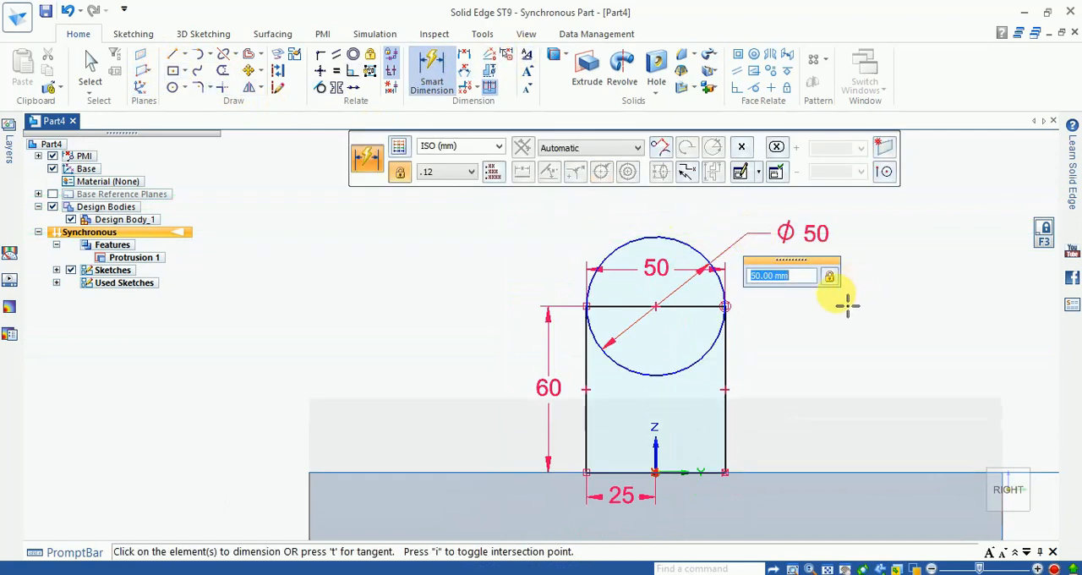
- Trim away the rectangle's upper edge and the circle's lower half to leave a round-topped profile
scroll(672, 269, "up", 3)
scroll(659, 252, "down", 3)
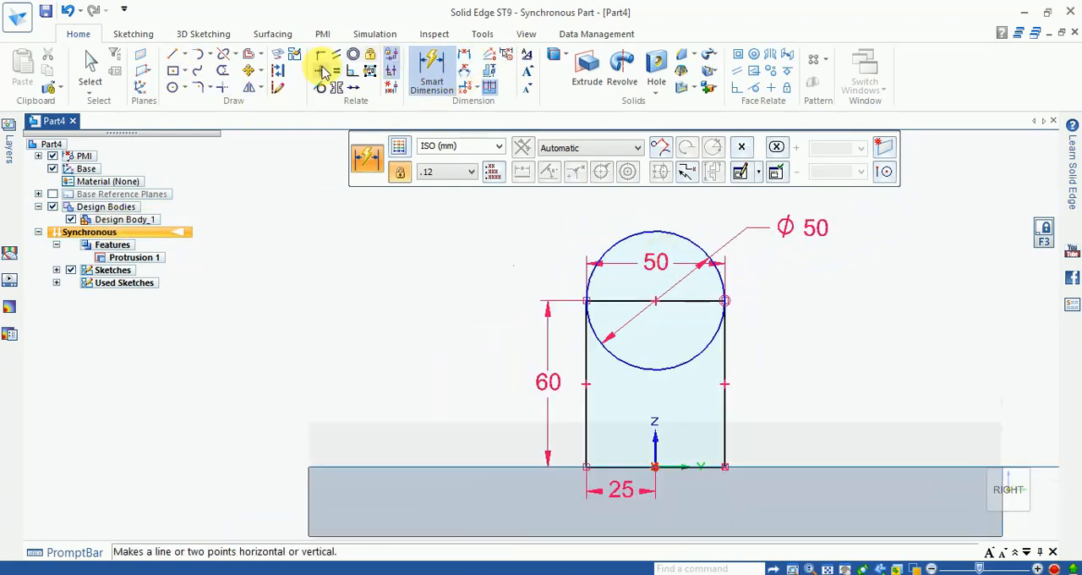
left_click(222, 72)
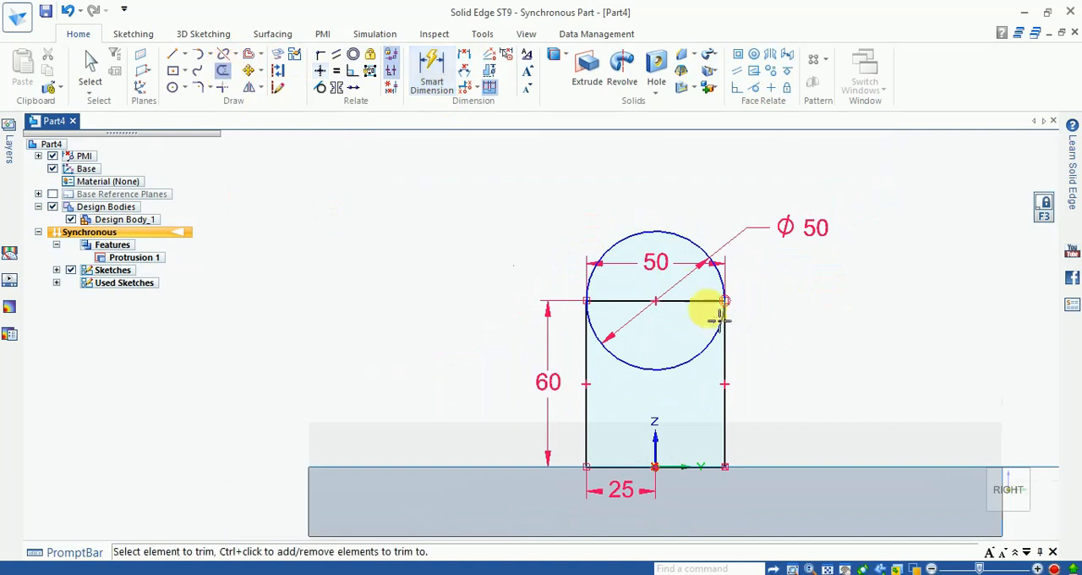
left_click_drag(696, 295, 697, 308)
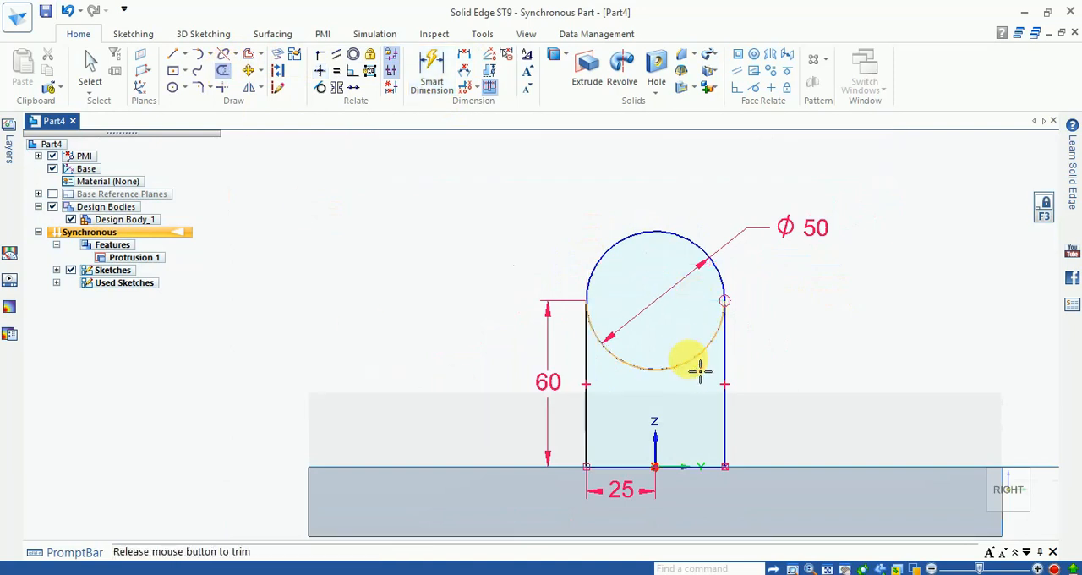
left_click_drag(700, 369, 736, 355)
- Sketch a circle about 29.5 mm in diameter centred on the profile's upper arc
scroll(623, 287, "up", 2)
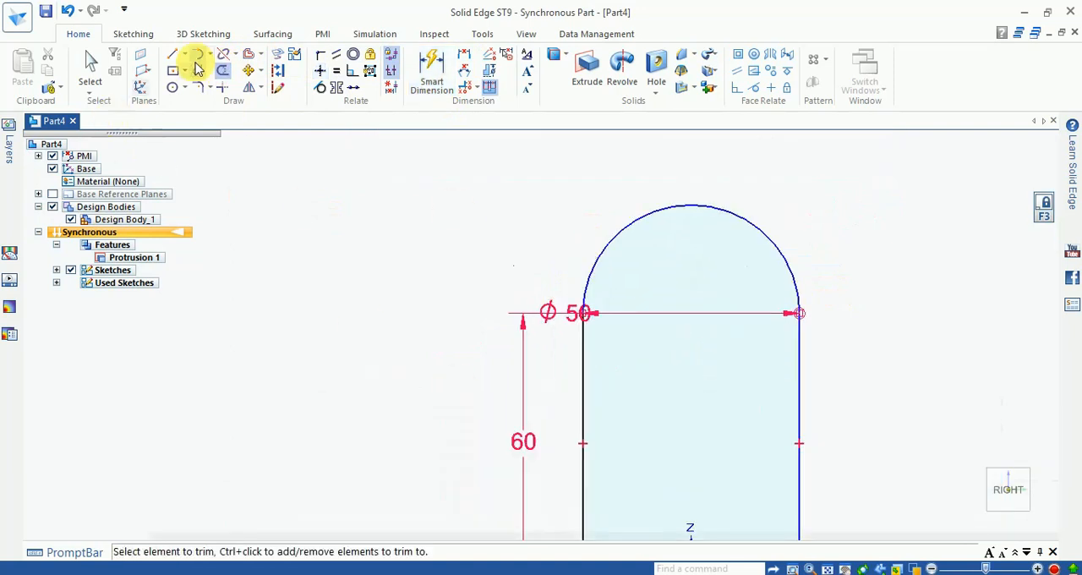
left_click(173, 88)
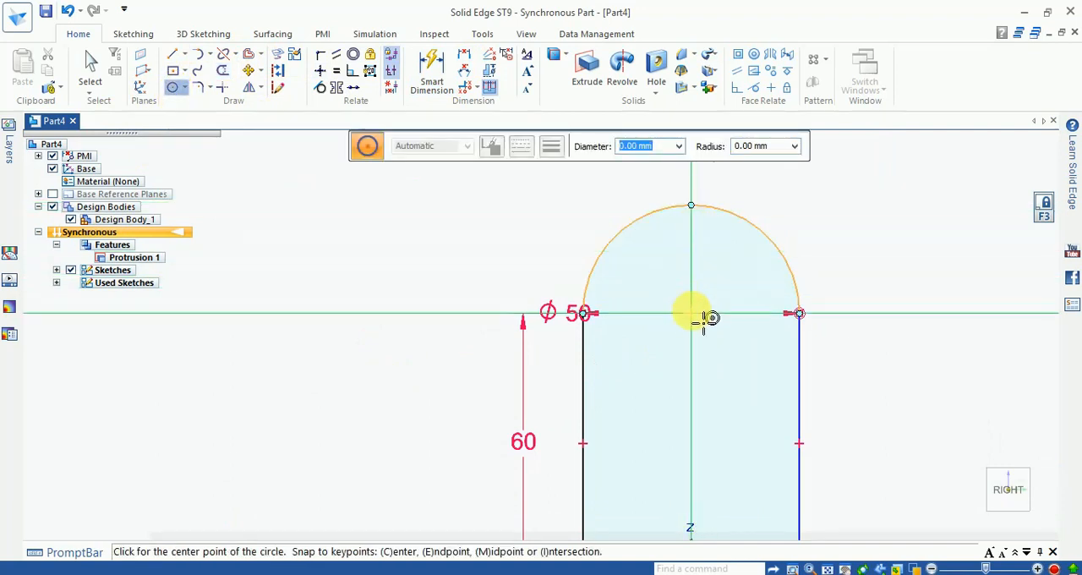
left_click(702, 321)
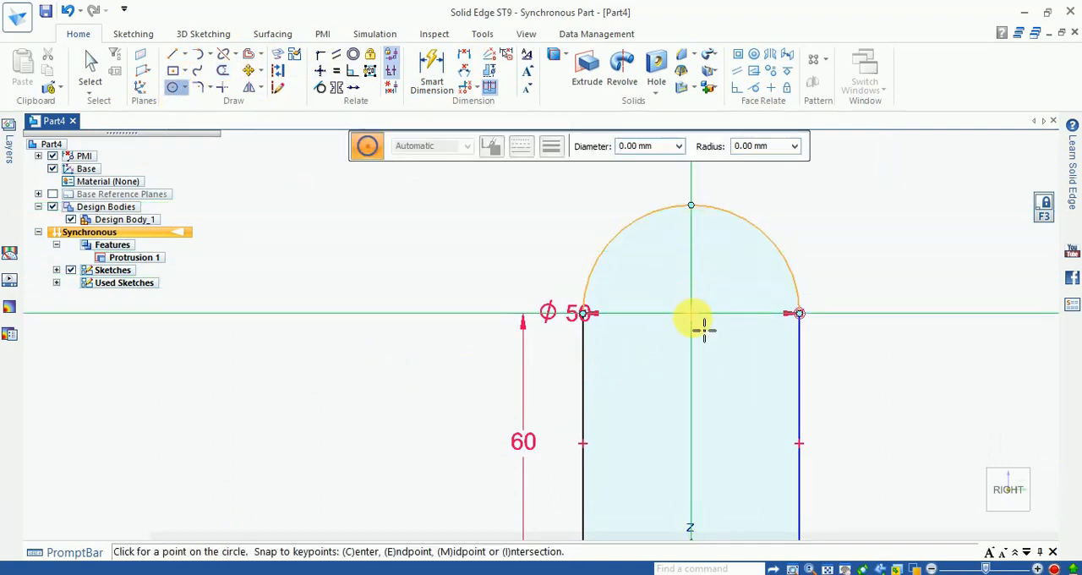
left_click(733, 378)
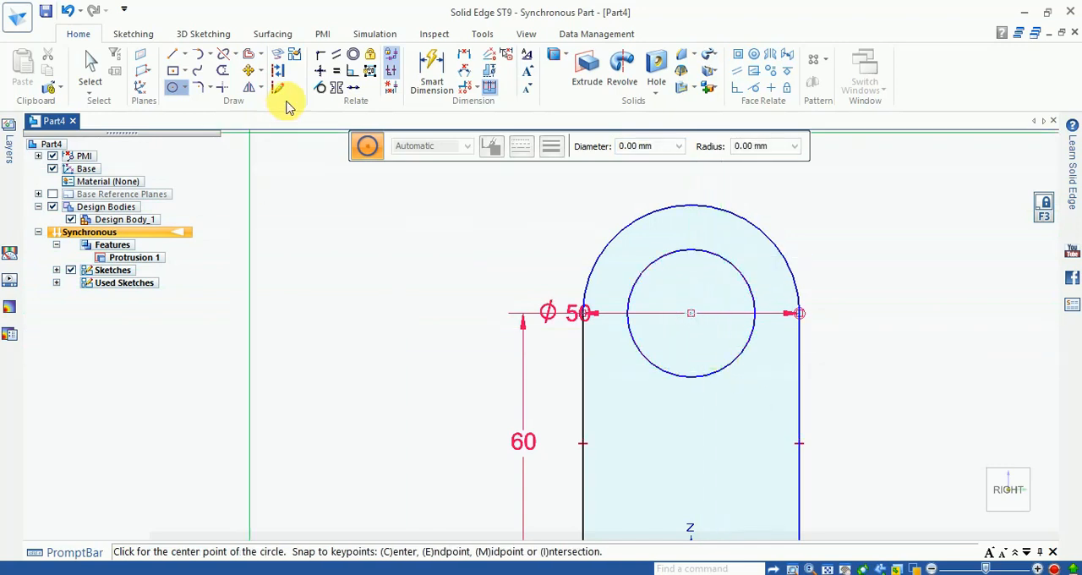
- Dimension the inner circle's diameter as 35 mm
left_click(432, 75)
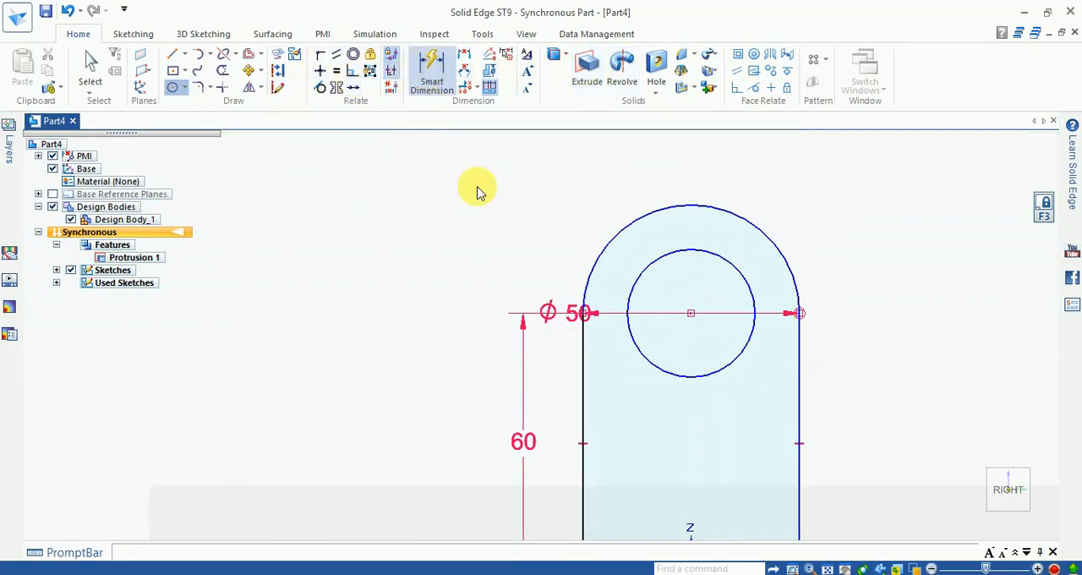
left_click(655, 274)
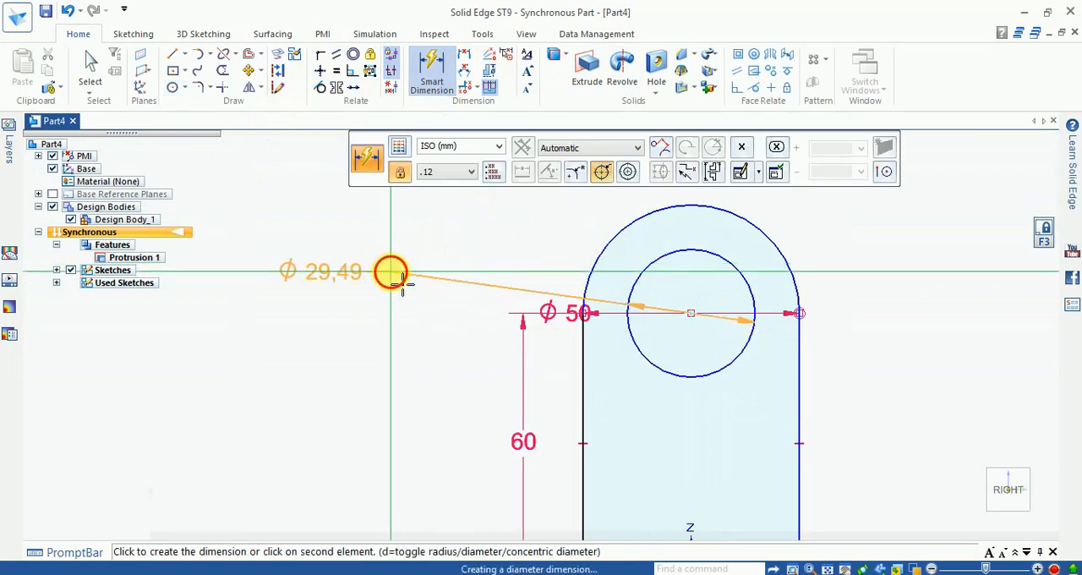
left_click(402, 281)
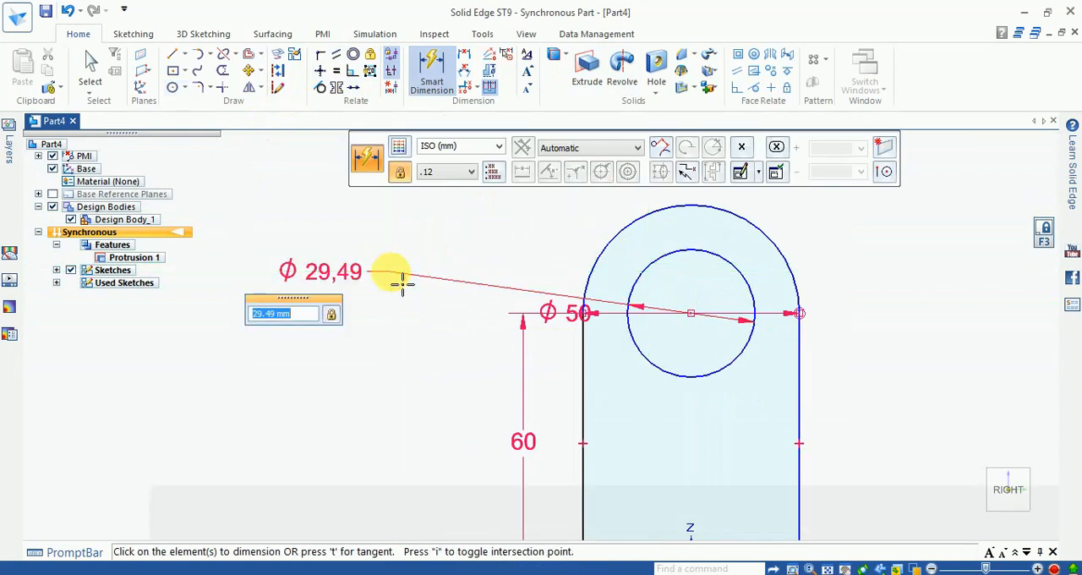
type("35.0")
key("Return")
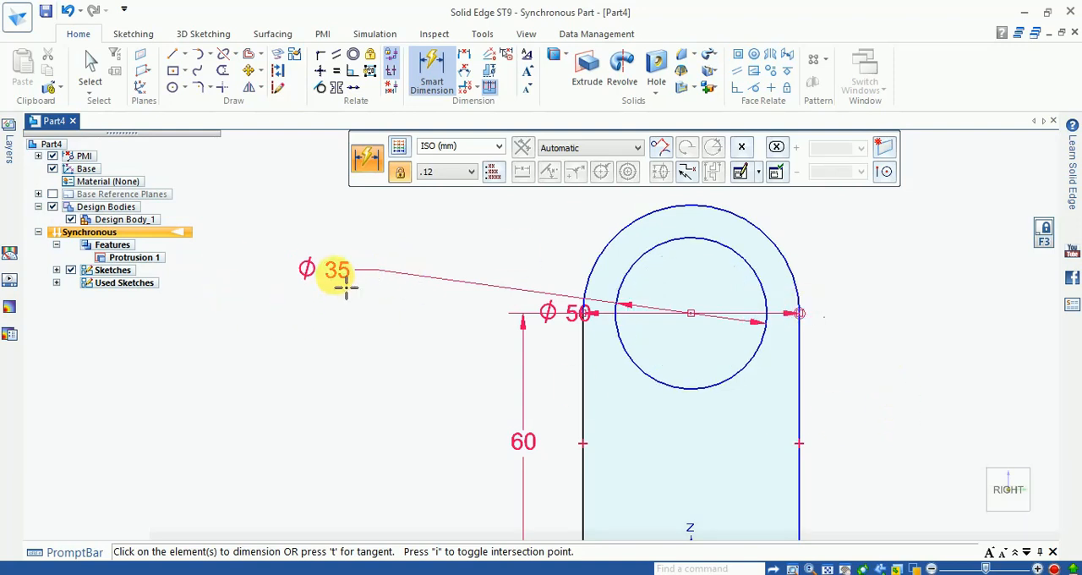
key("Escape")
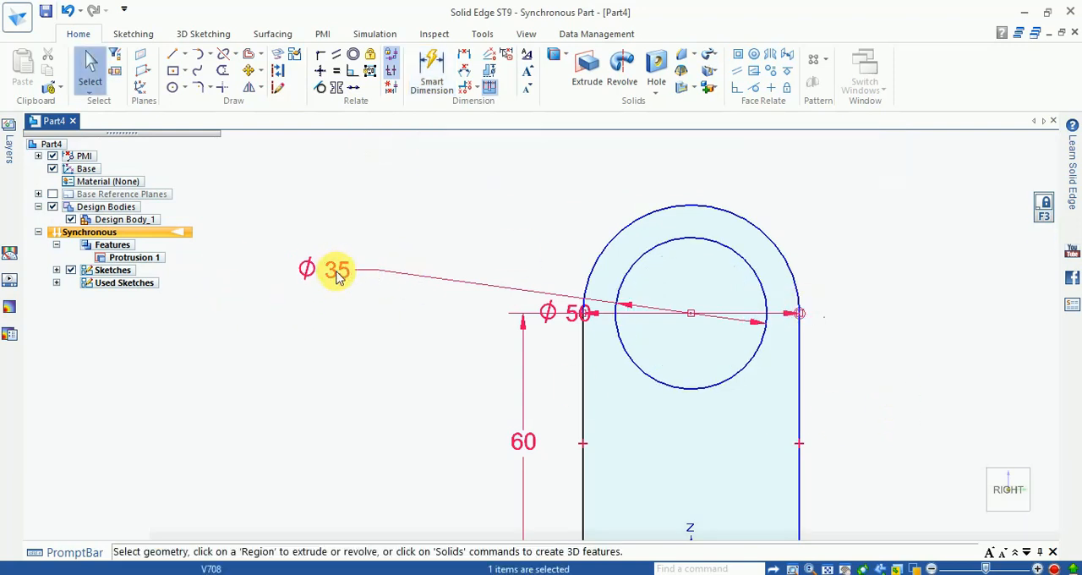
- Change the inner circle's diameter to 30 mm
left_click(339, 272)
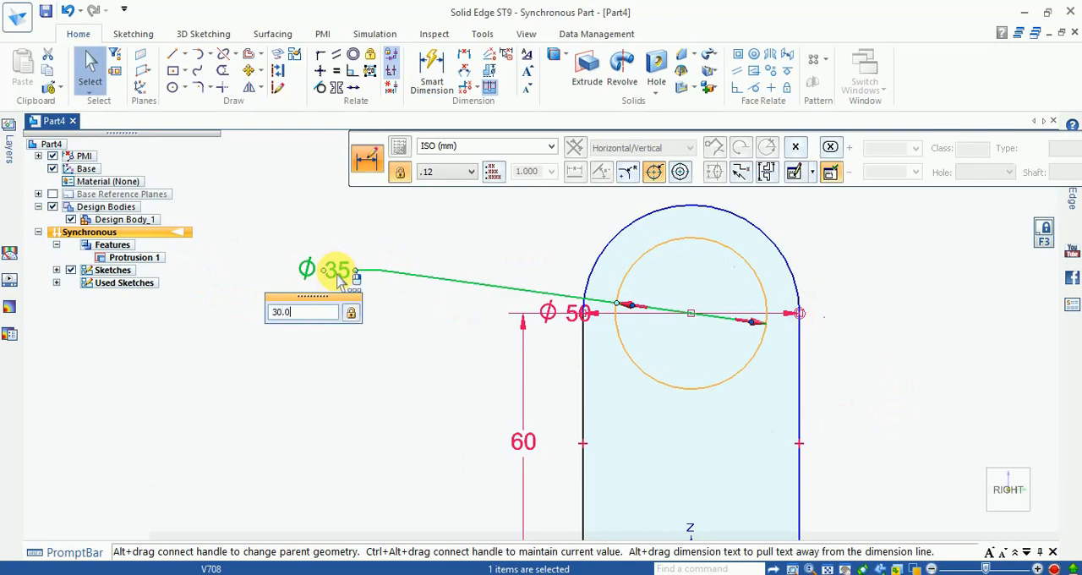
type("30.")
key("Return")
scroll(798, 285, "down", 3)
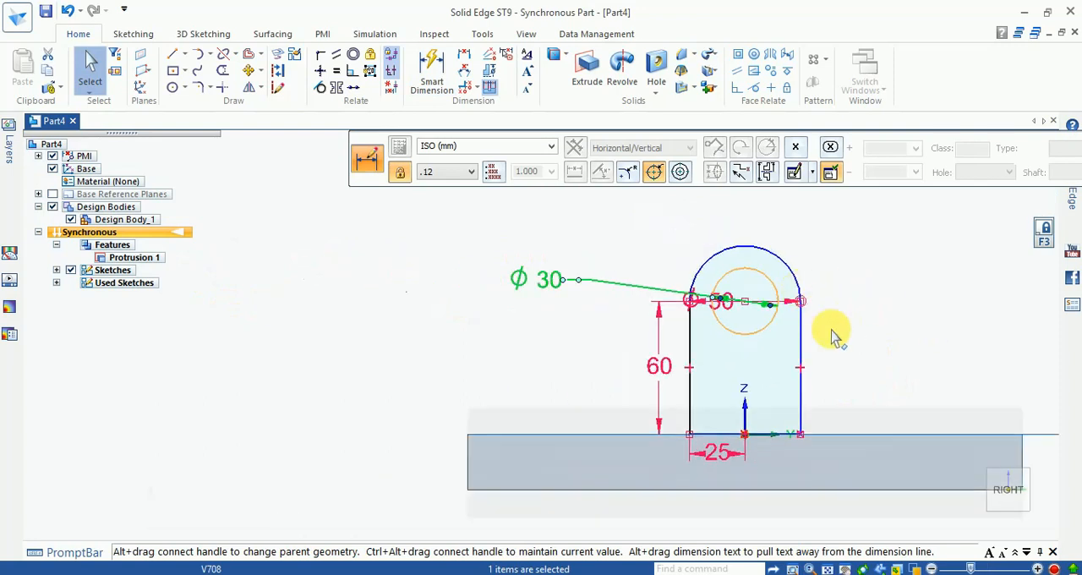
scroll(833, 336, "up", 1)
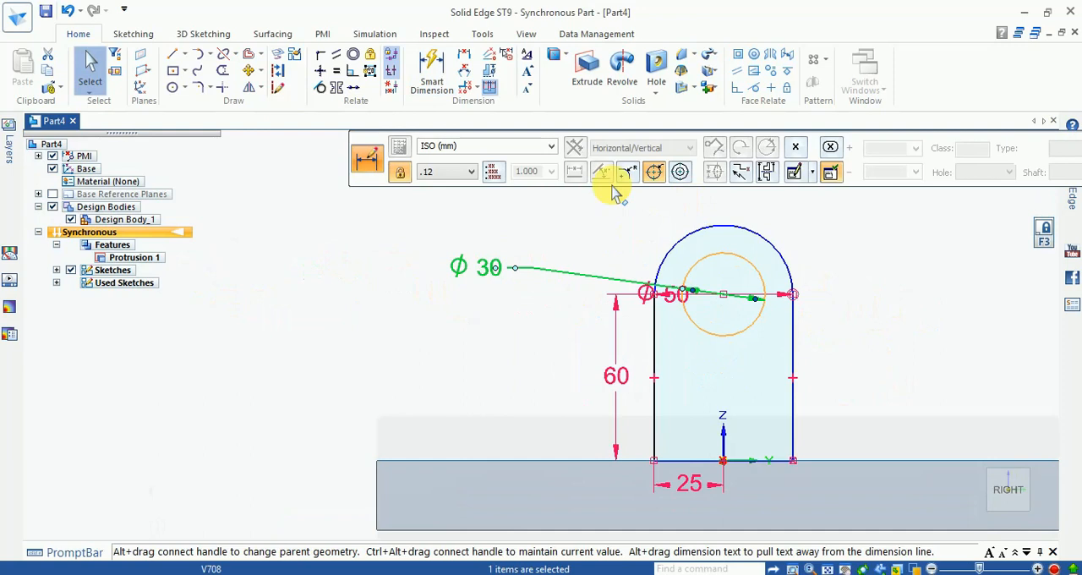
left_click(568, 356)
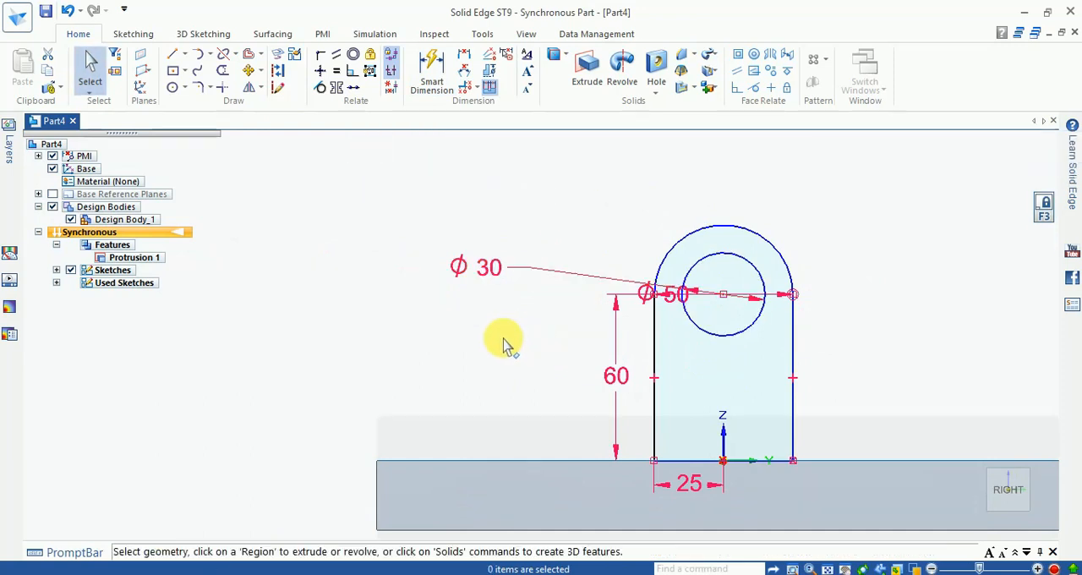
- Extrude the round-topped upright profile about 33 mm inward across the base plate
scroll(502, 339, "down", 2)
left_click(637, 380)
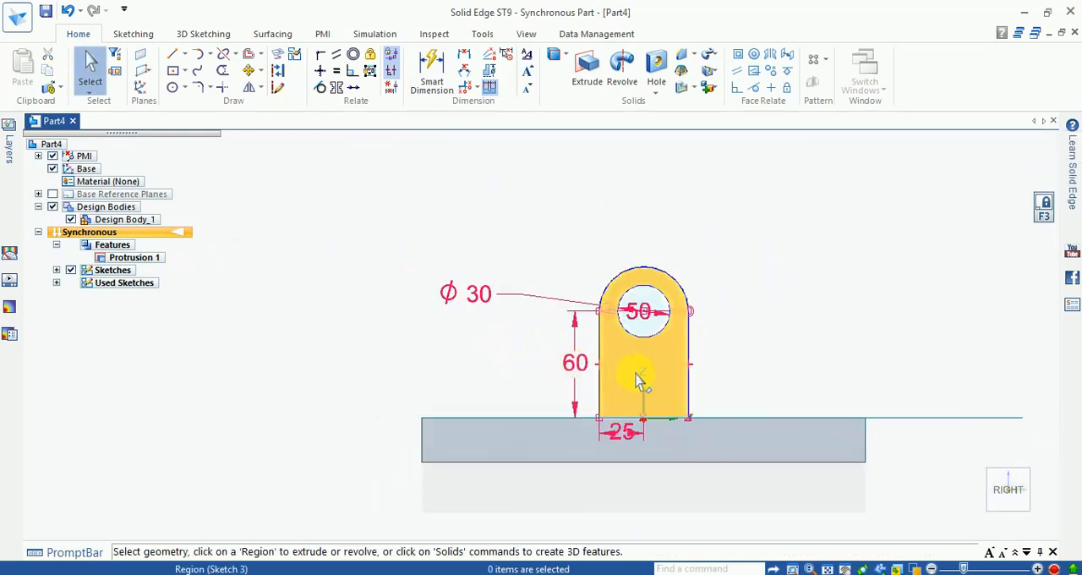
left_click(845, 568)
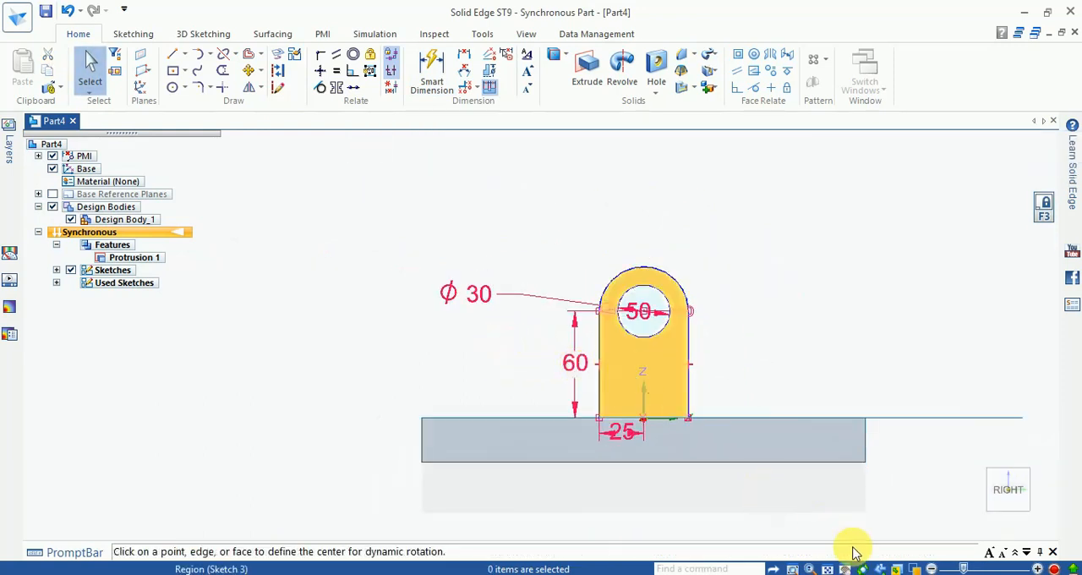
left_click(902, 570)
left_click(981, 508)
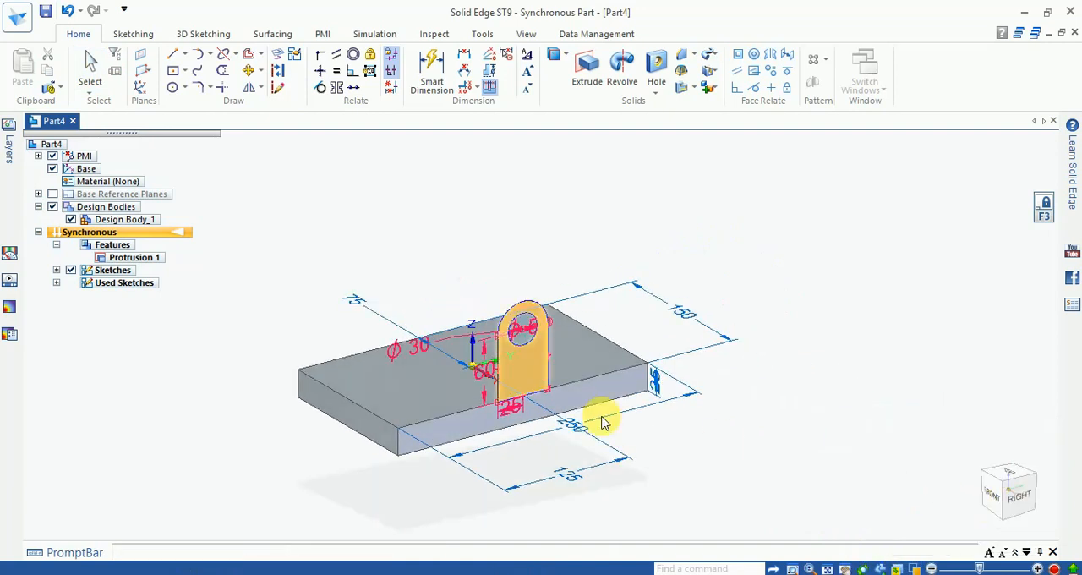
key("Escape")
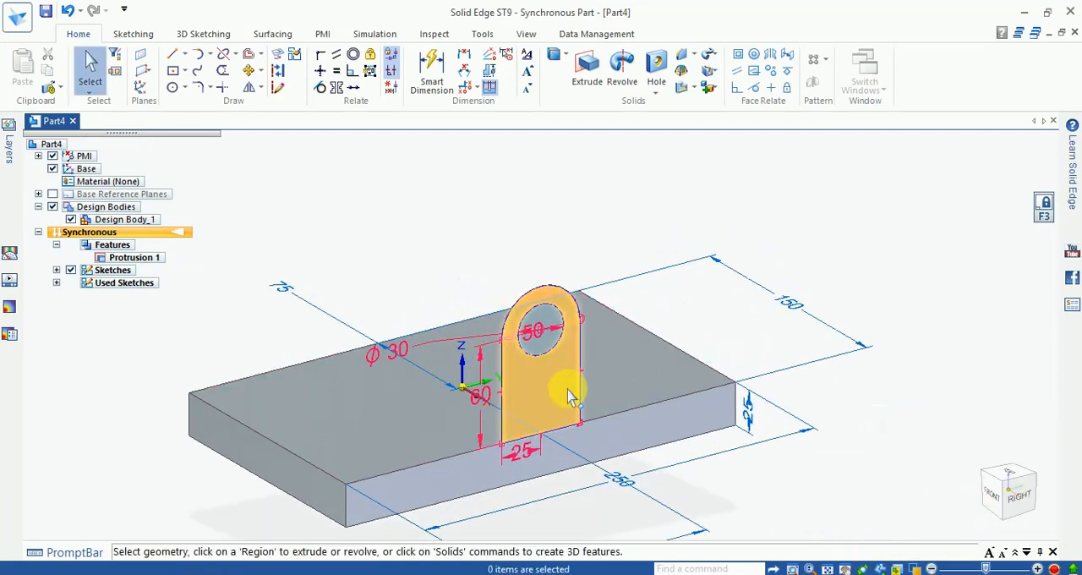
left_click(528, 391)
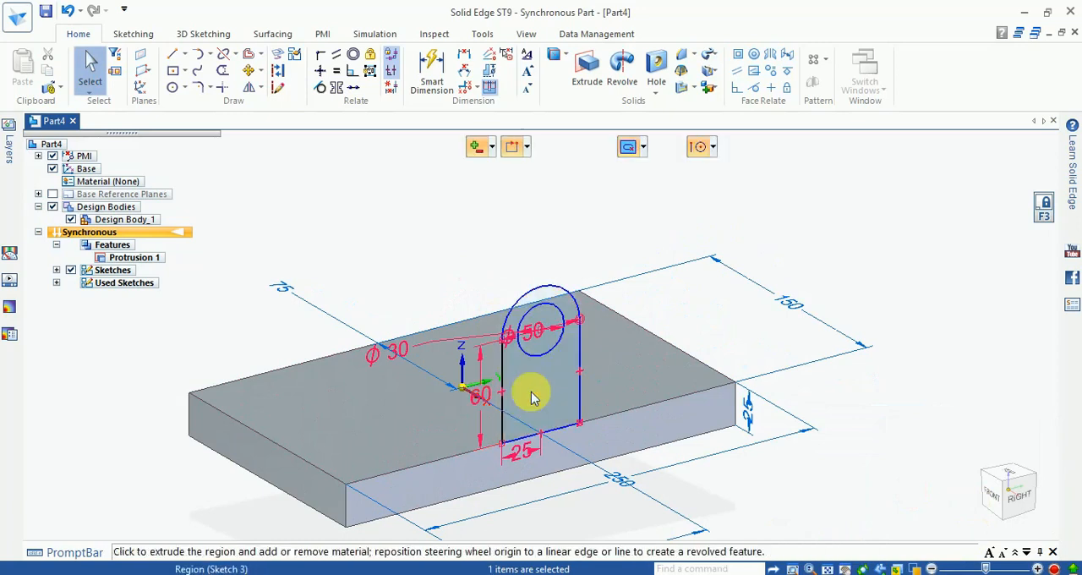
left_click(521, 392)
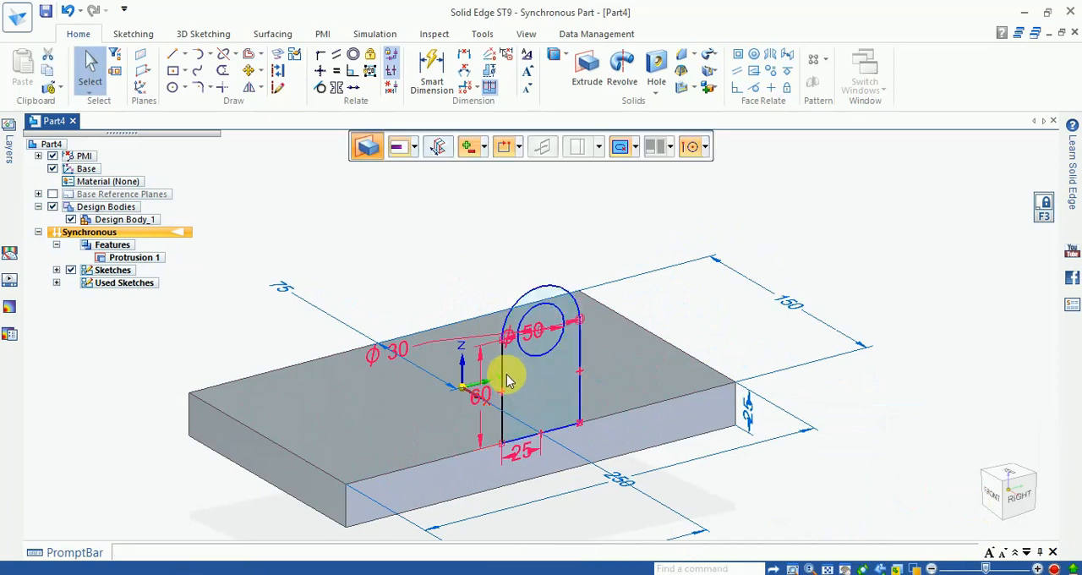
left_click(427, 332)
- Set the upright's extrusion depth to 150 mm
scroll(398, 301, "up", 3)
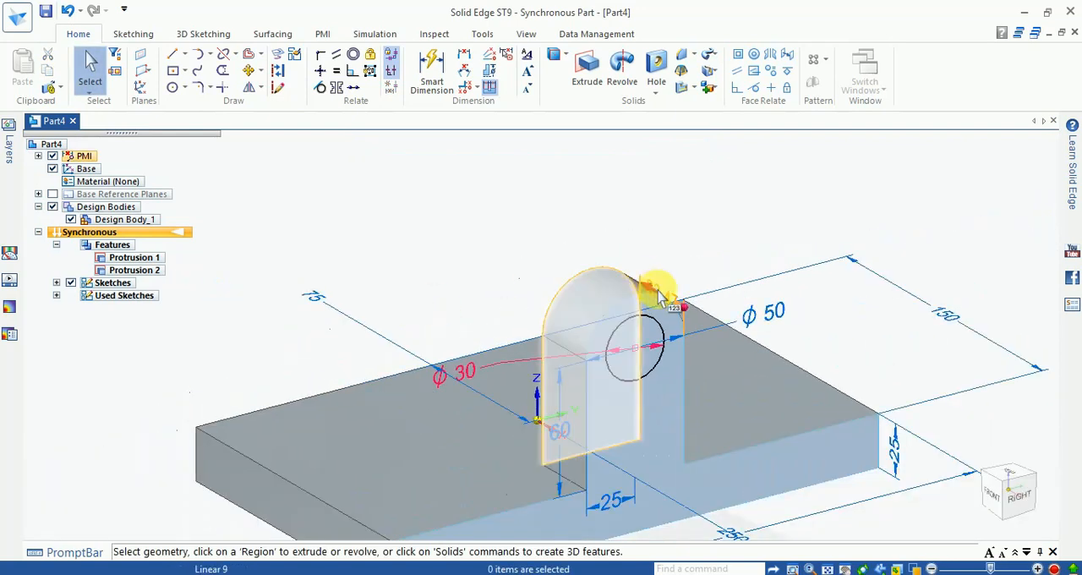
left_click(658, 290)
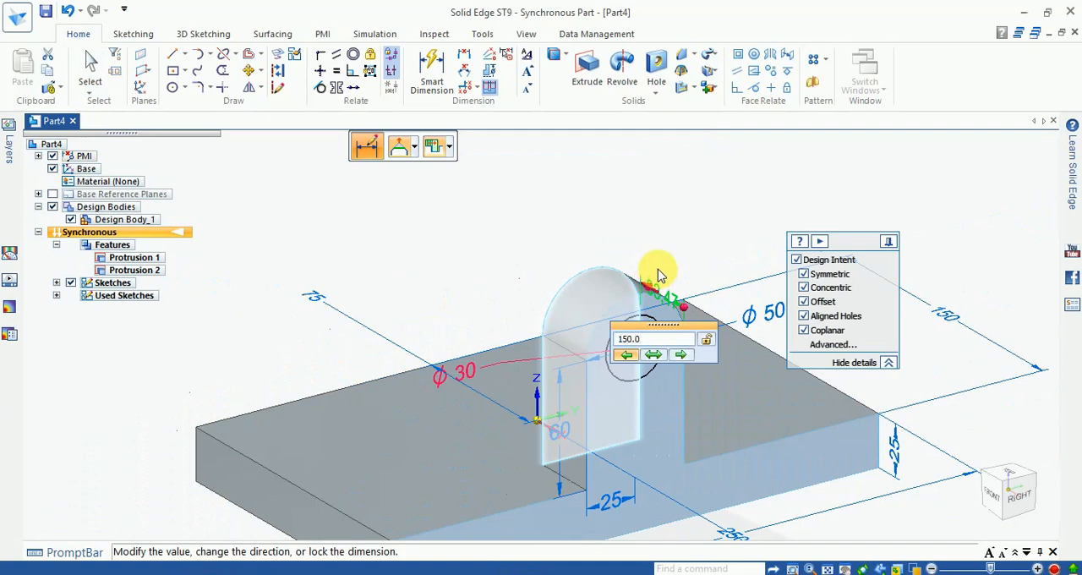
key("Return")
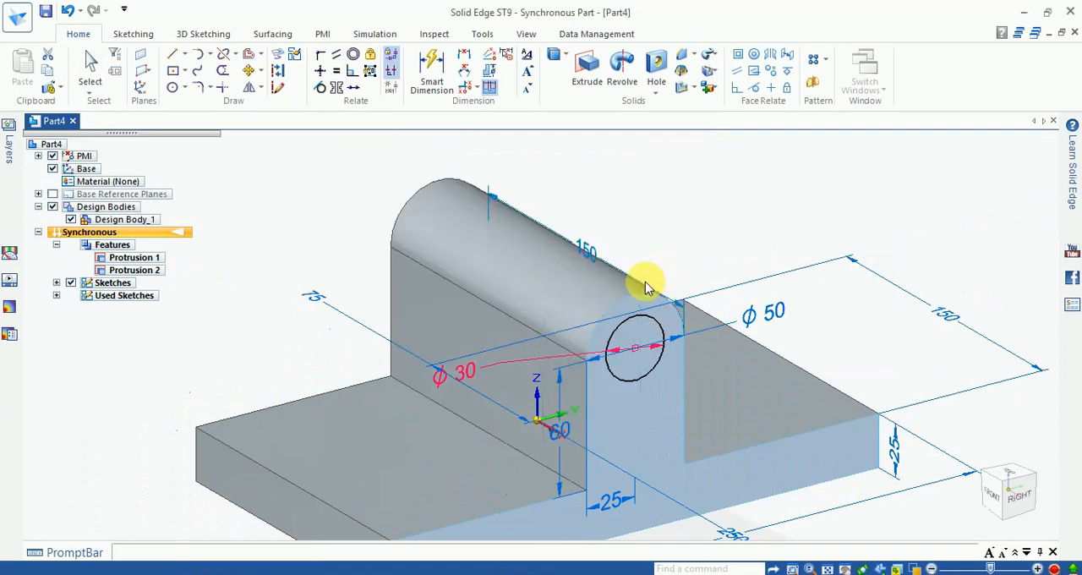
scroll(672, 237, "down", 3)
scroll(696, 232, "up", 2)
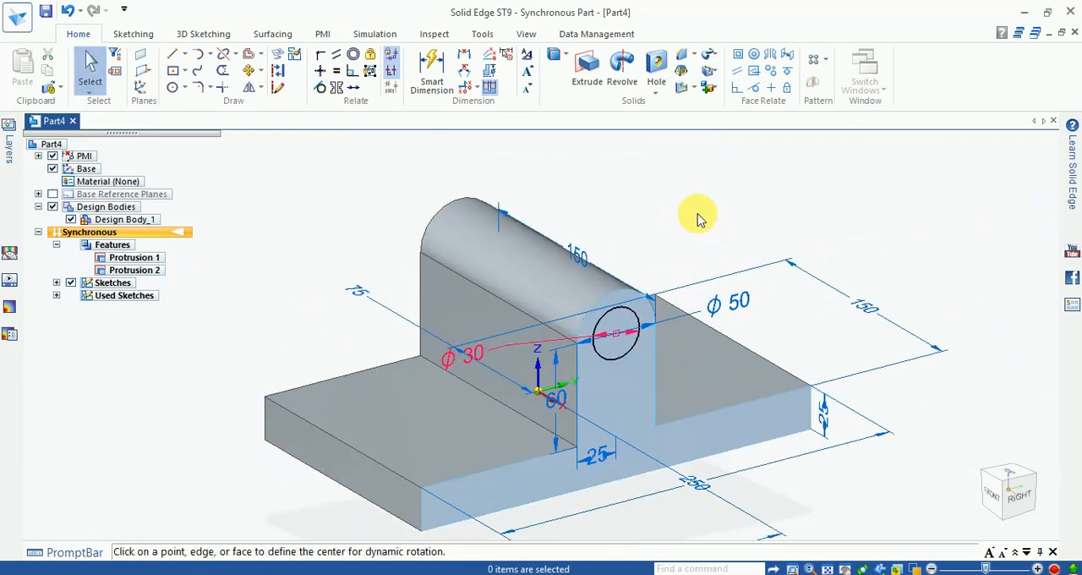
key("Escape")
scroll(666, 236, "down", 3)
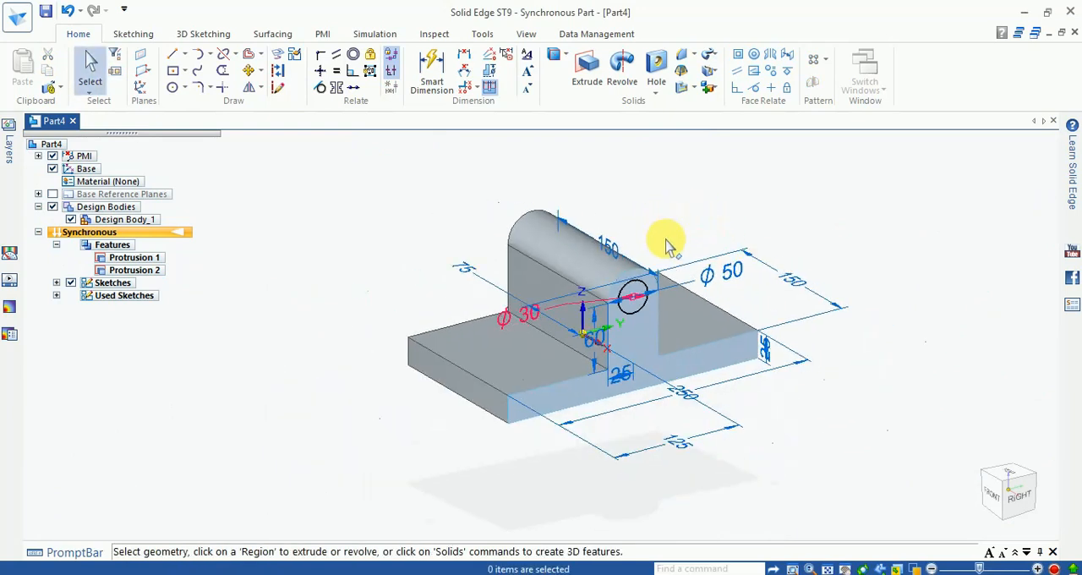
scroll(663, 244, "up", 2)
- Show the Right (yz) base reference plane and lock line sketching to it
left_click(38, 194)
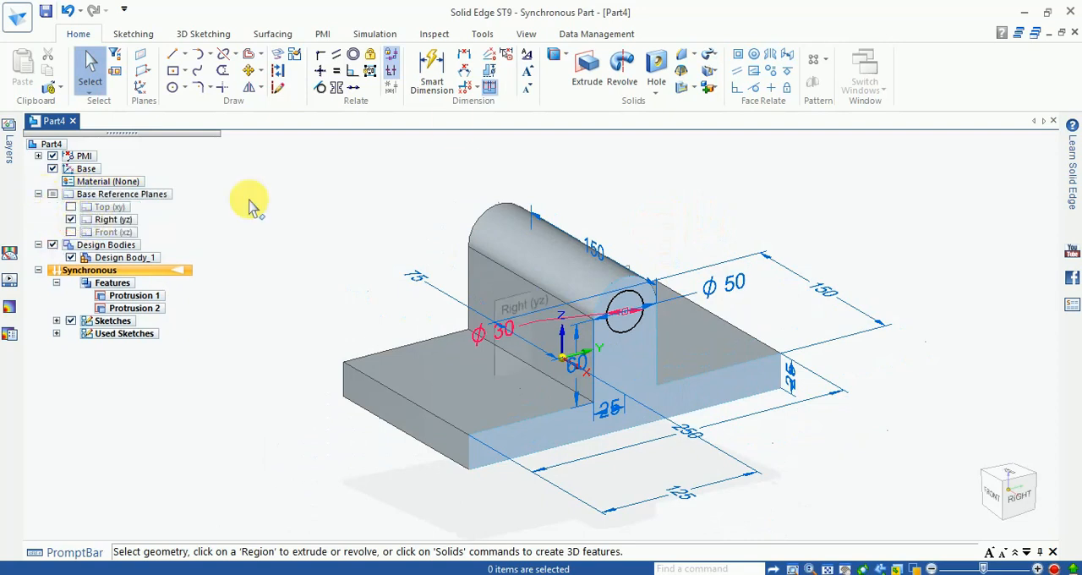
left_click(173, 59)
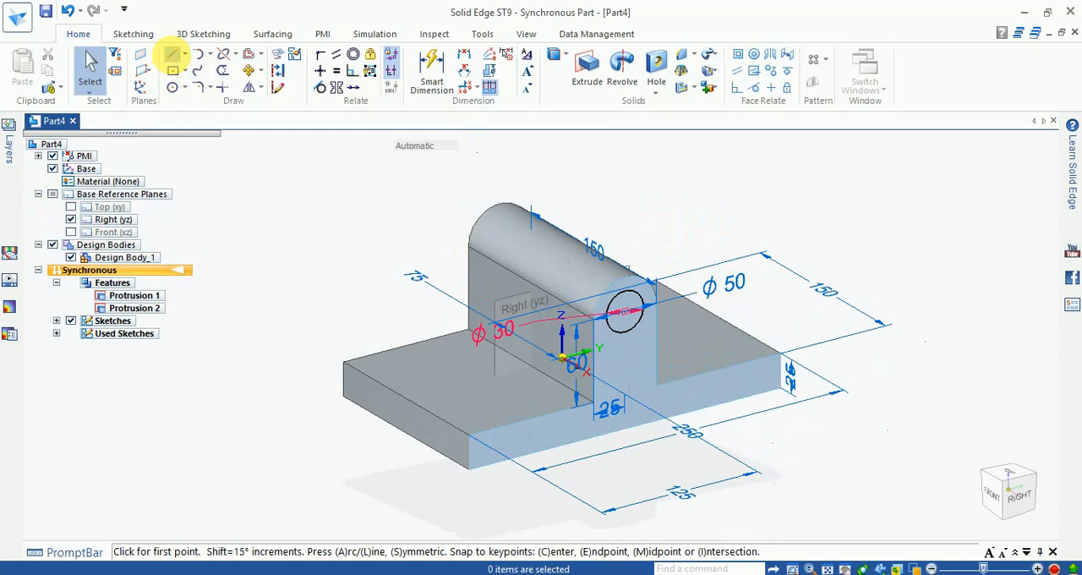
left_click(173, 59)
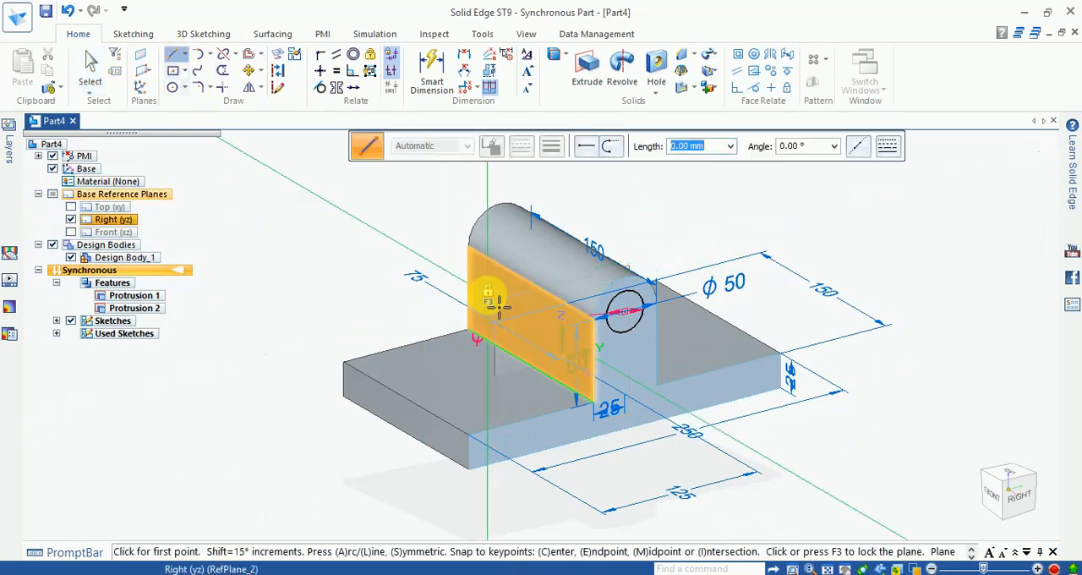
key("F3")
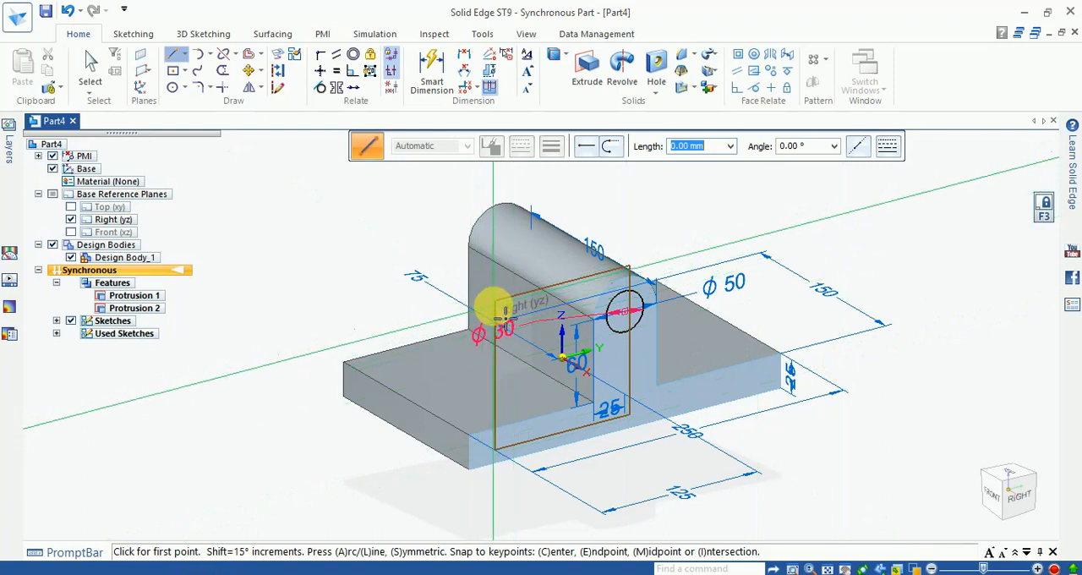
key("Escape")
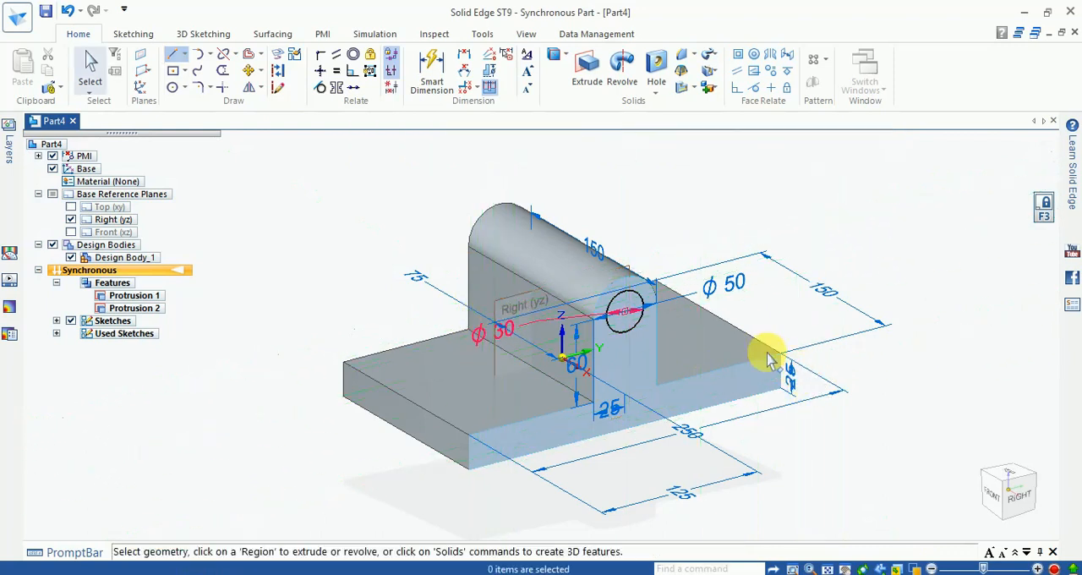
left_click(179, 58)
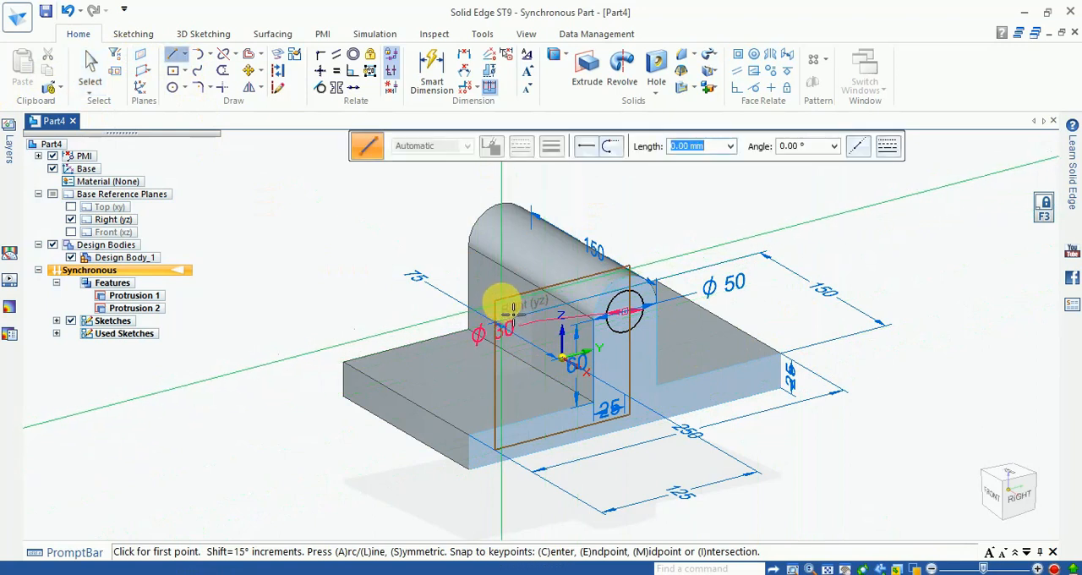
scroll(512, 311, "up", 3)
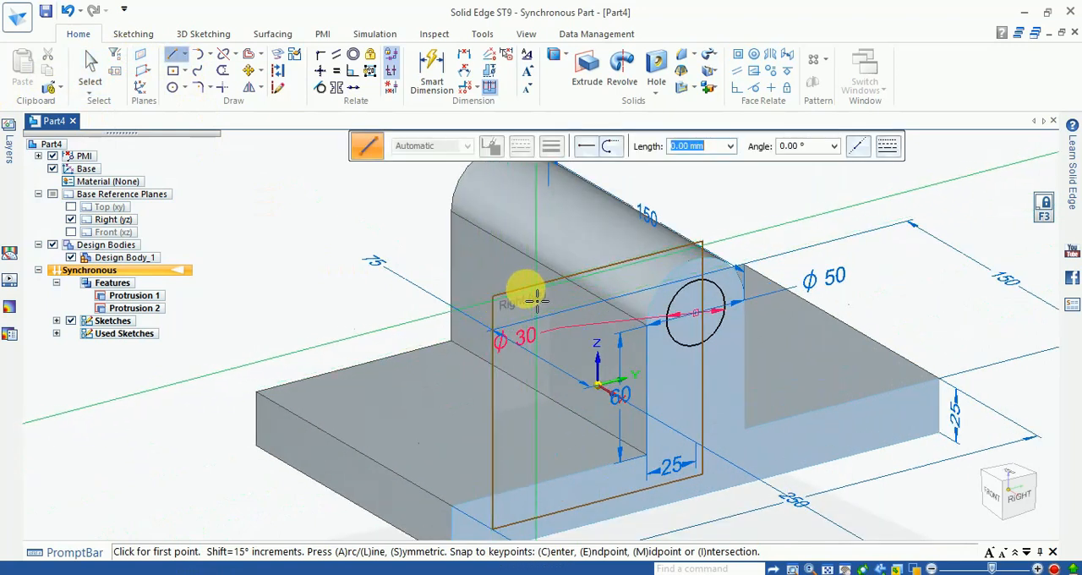
key("Escape")
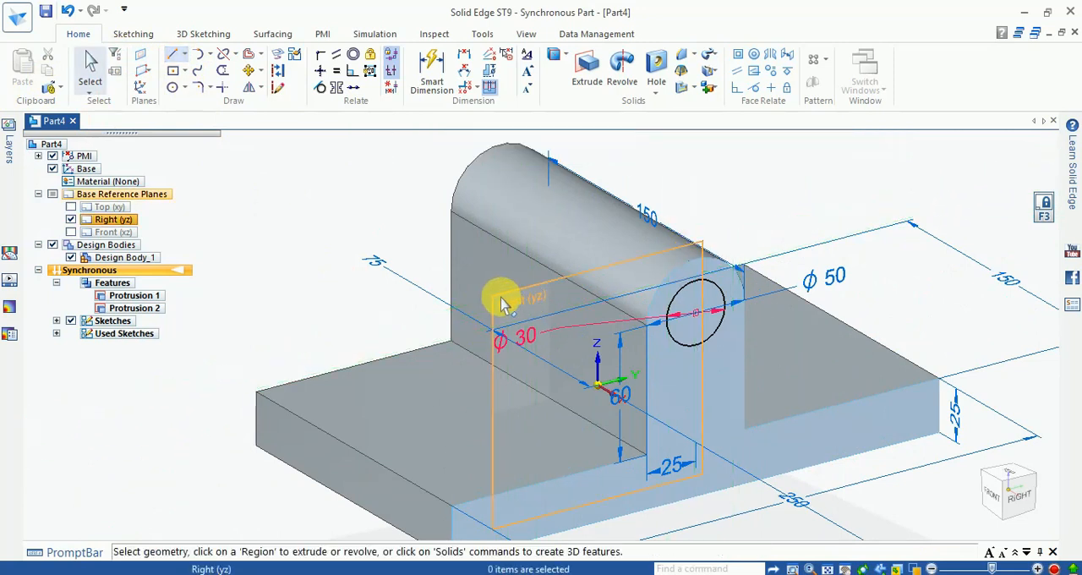
left_click(499, 303)
left_click(324, 214)
left_click(174, 58)
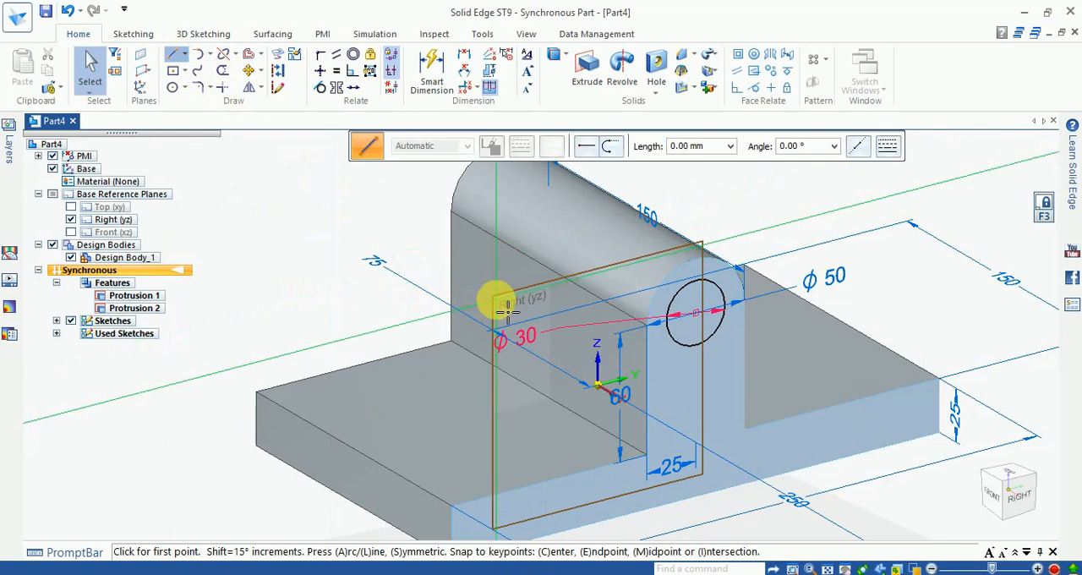
scroll(509, 297, "up", 2)
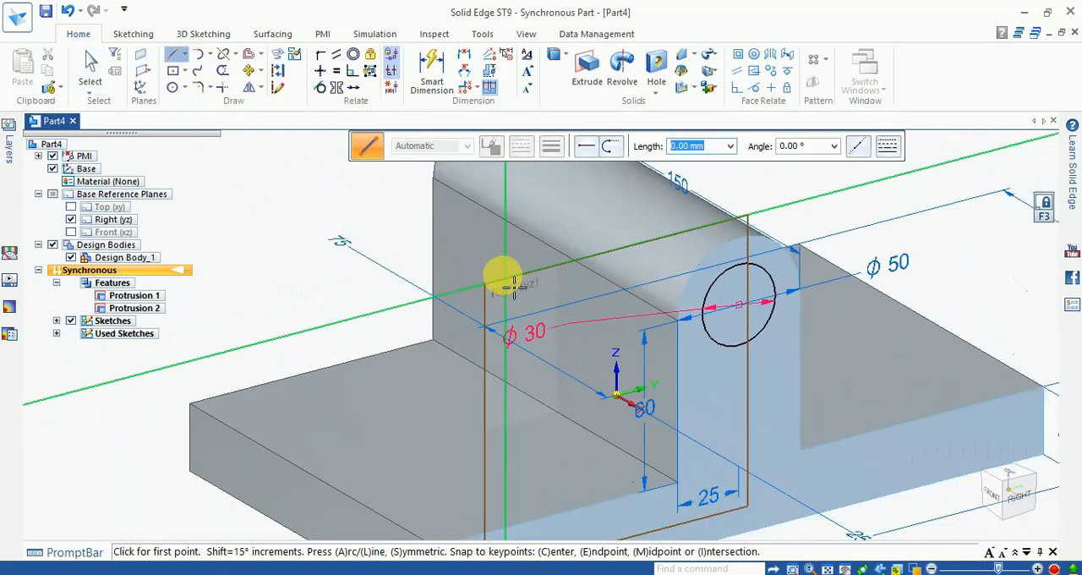
scroll(513, 287, "down", 2)
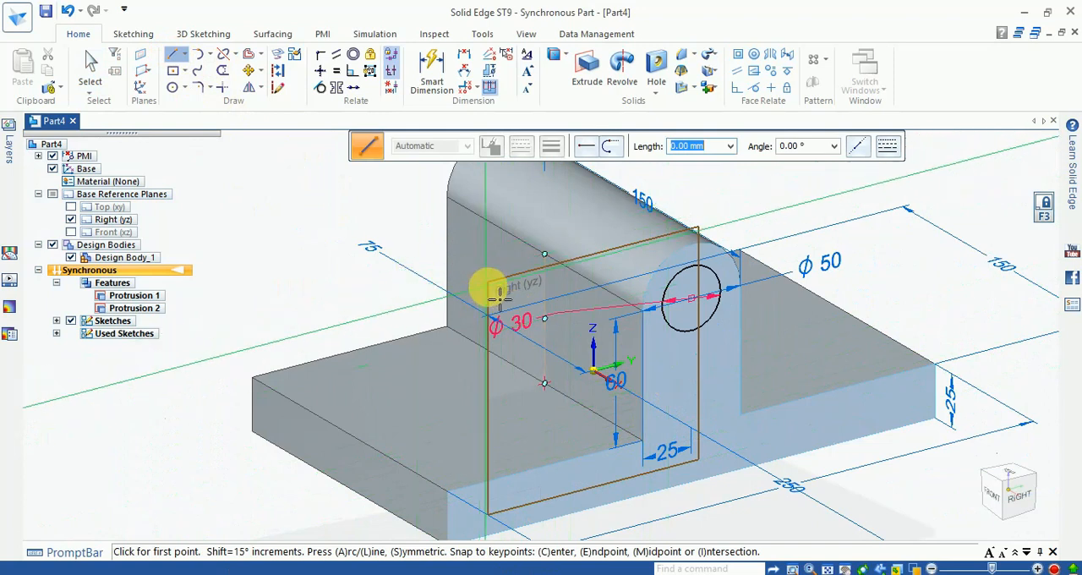
key("Escape")
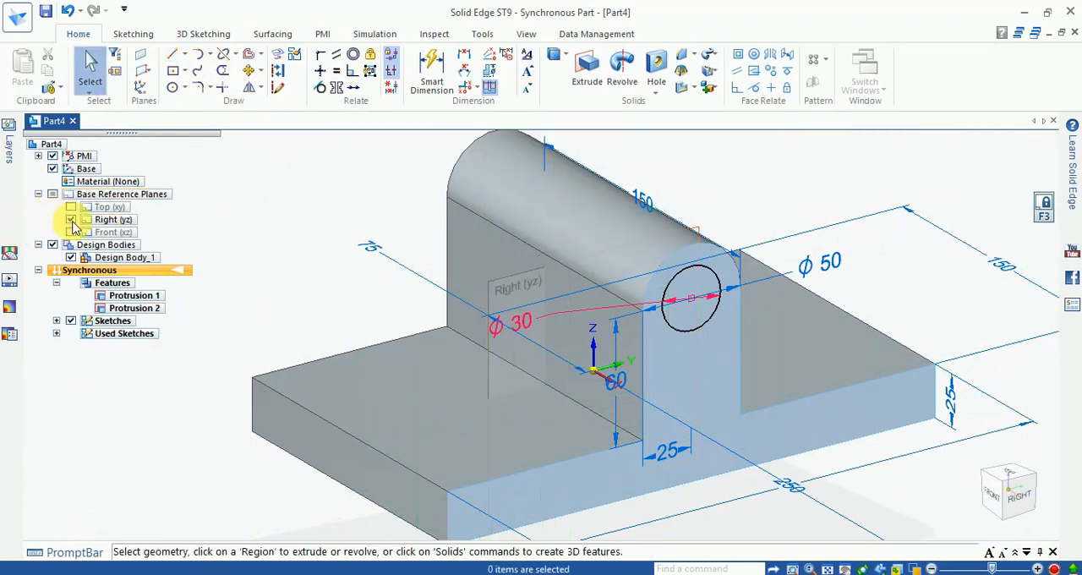
- Sketch a slanted line about 57 mm long on the Right (yz) plane, starting near the plane's upper corner
left_click(172, 54)
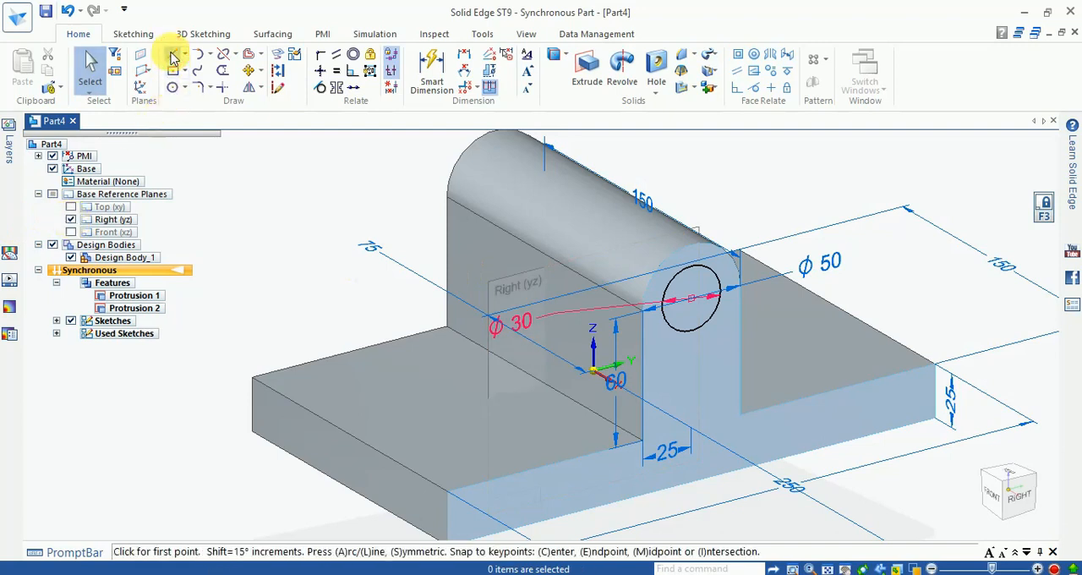
left_click(493, 285)
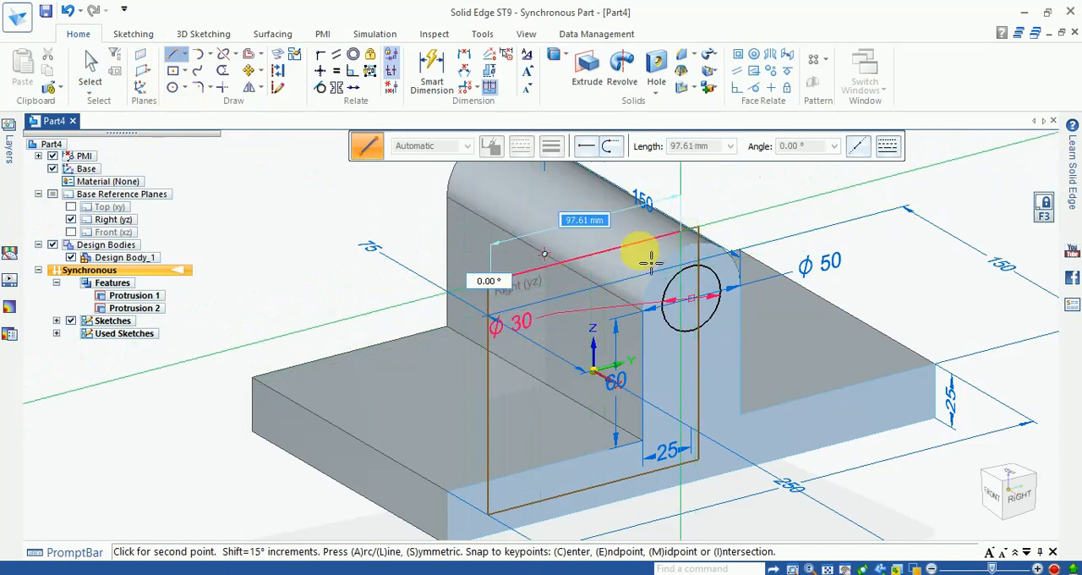
left_click(432, 401)
key("Escape")
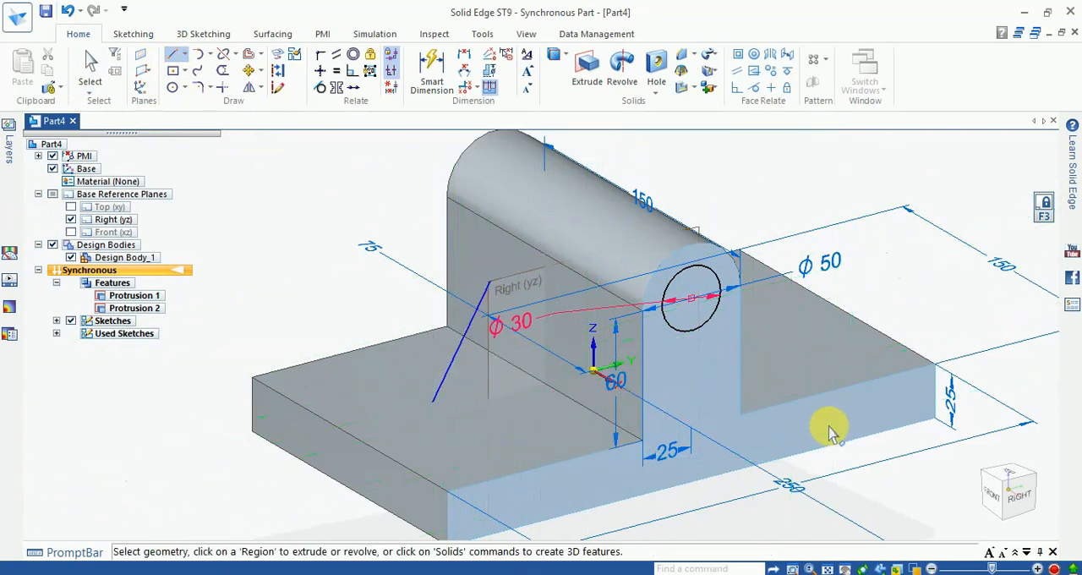
- Delete the slanted line sketched on the Right (yz) plane
middle_click_drag(779, 410, 687, 409)
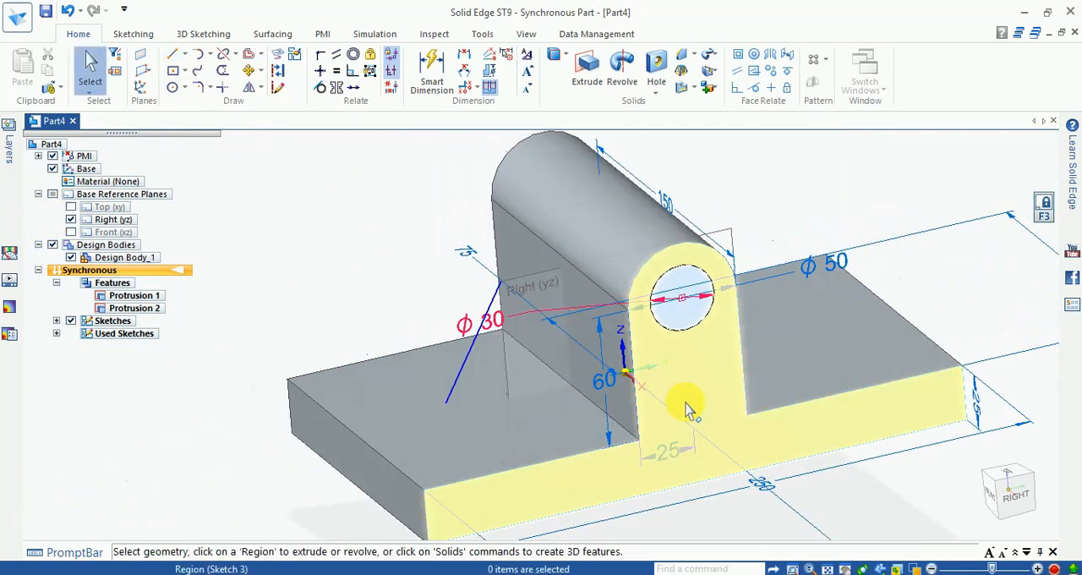
middle_click(440, 391)
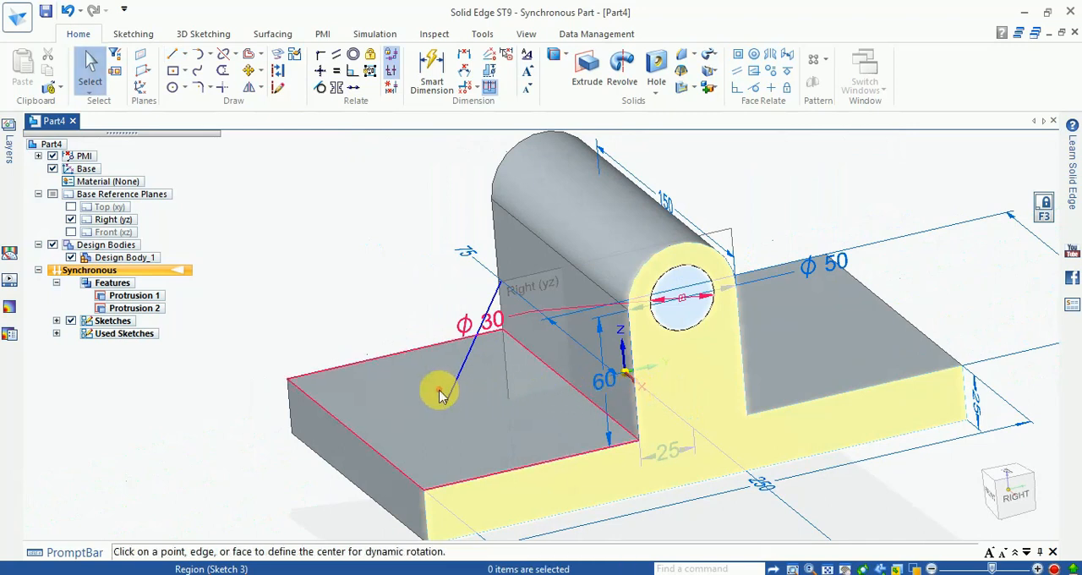
scroll(476, 334, "down", 5)
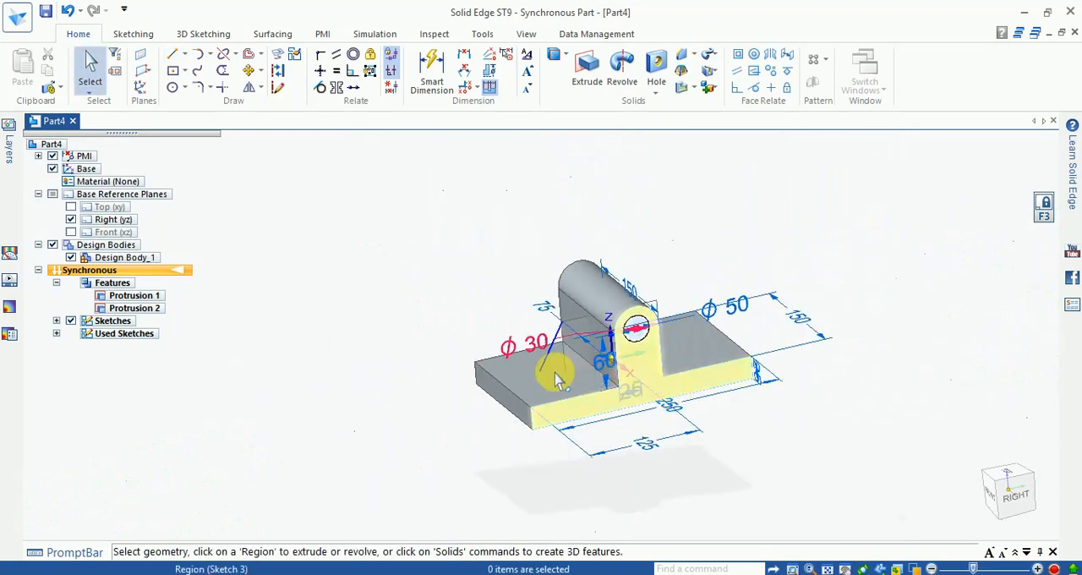
middle_click_drag(635, 381, 871, 274)
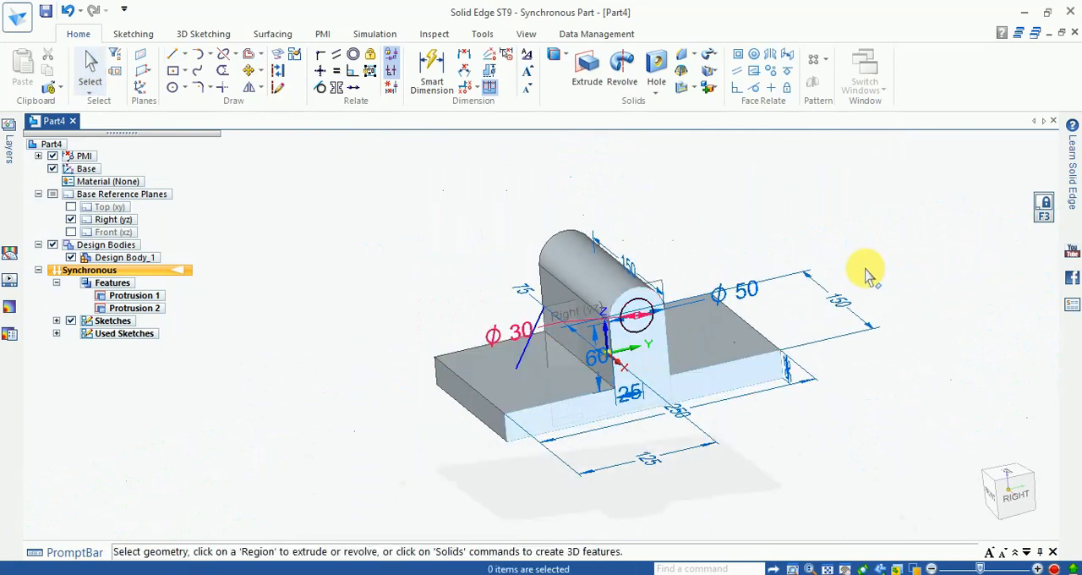
middle_click_drag(795, 326, 689, 375)
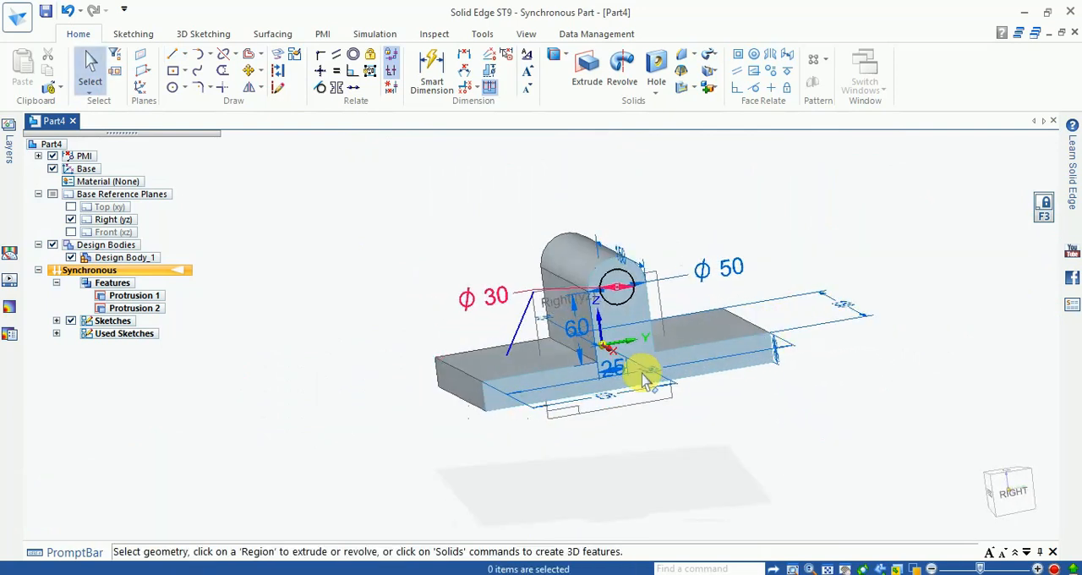
left_click(517, 330)
scroll(520, 327, "up", 2)
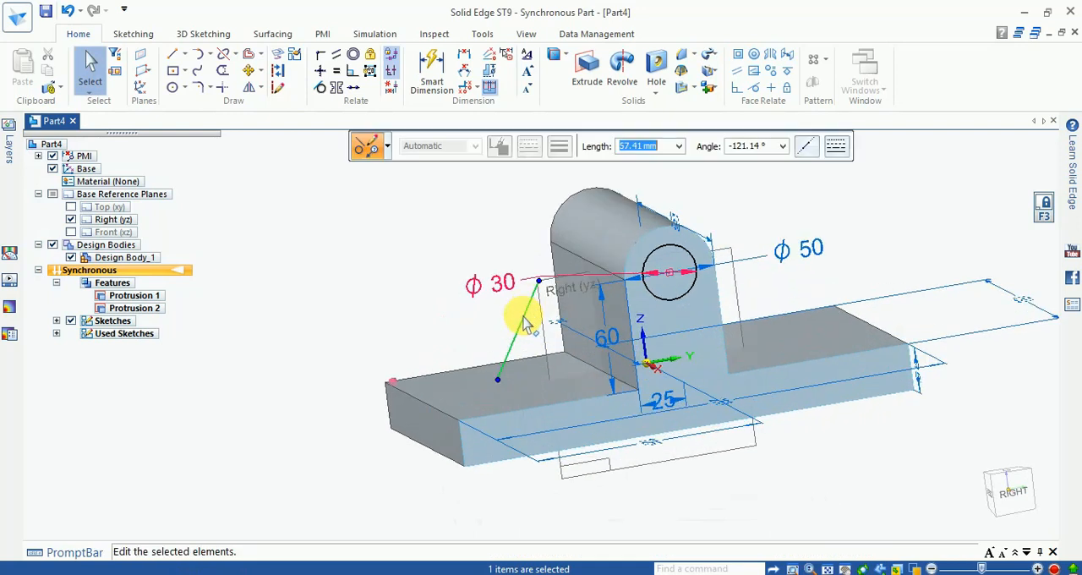
key("Escape")
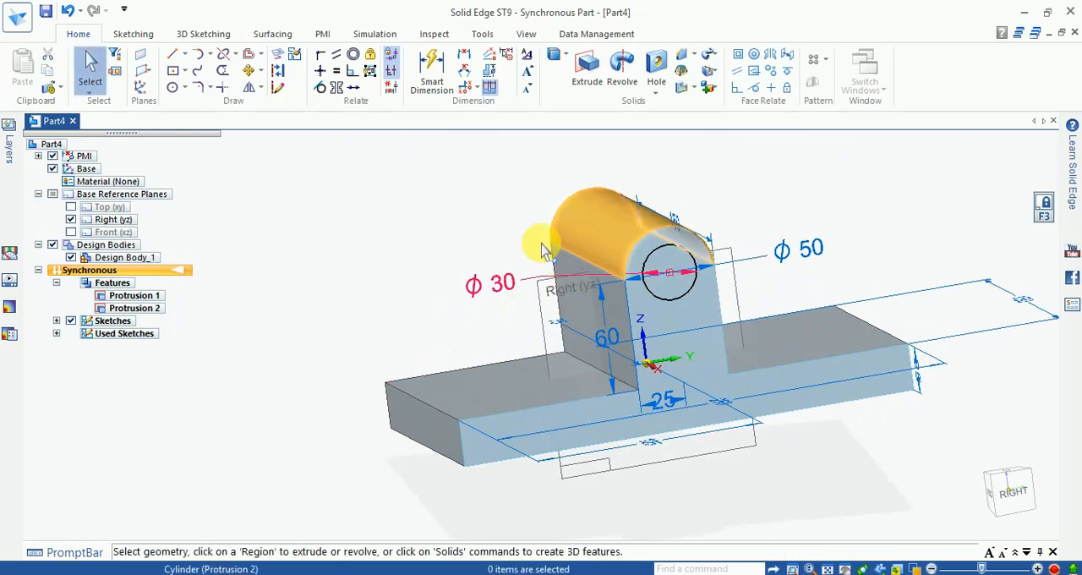
- Sketch a slanted line about 151 mm long from the base plate's upper corner on the negative Y side to the apex of the upright's rounded top
left_click(174, 55)
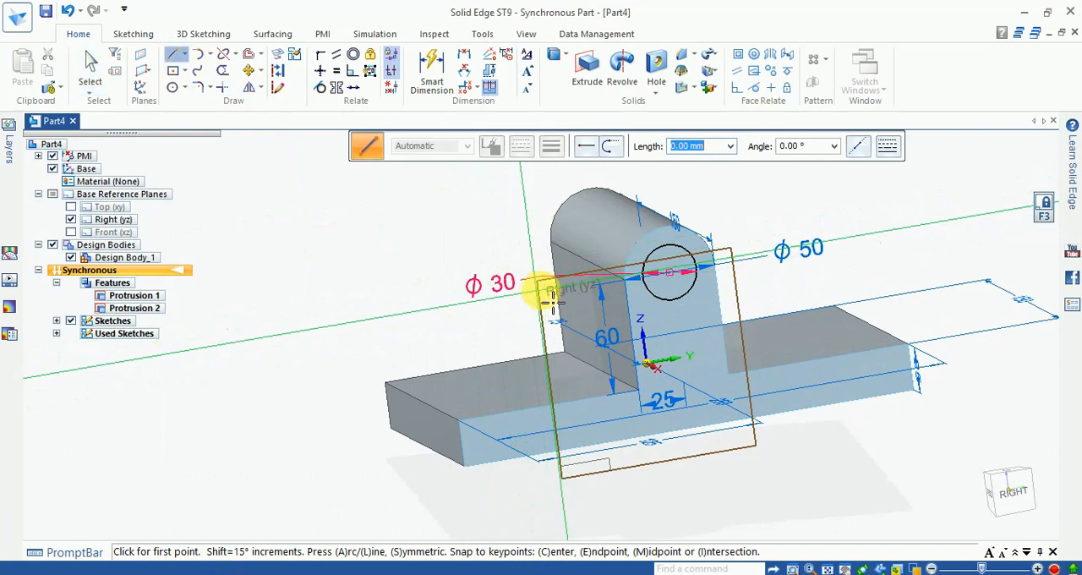
scroll(550, 284, "up", 1)
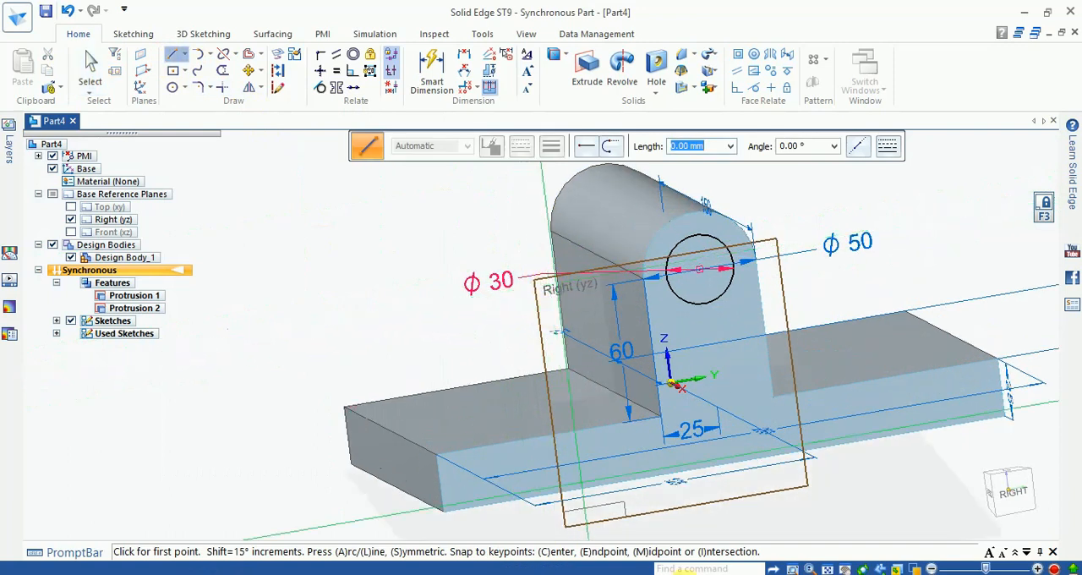
left_click(1015, 499)
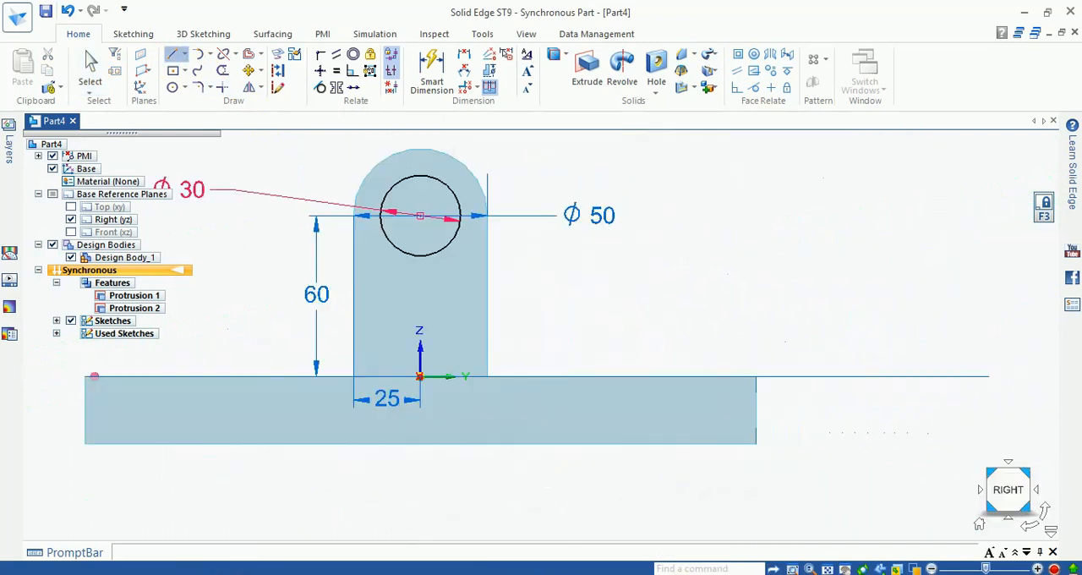
scroll(683, 366, "down", 1)
scroll(376, 301, "up", 3)
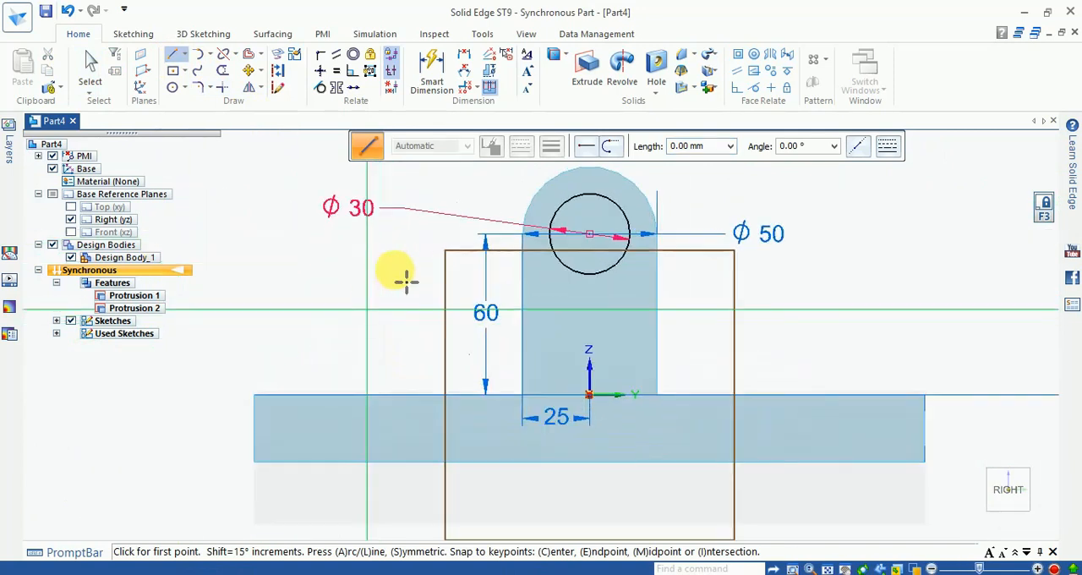
left_click(254, 394)
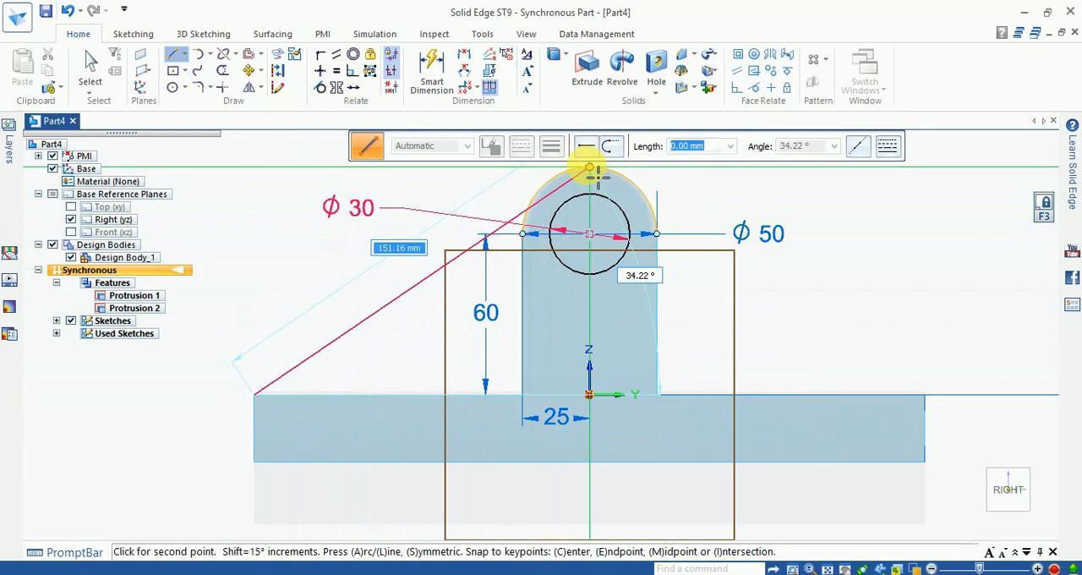
left_click(594, 172)
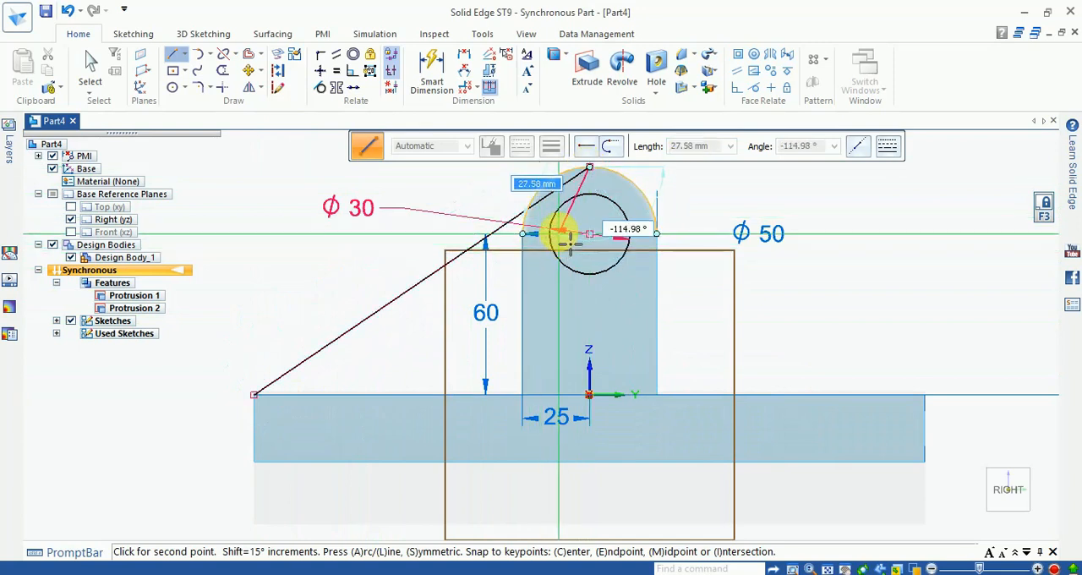
key("Escape")
- Sketch a three-point arc of 25 mm radius along the upright's rounded top, between its two tangent endpoints
scroll(526, 203, "up", 4)
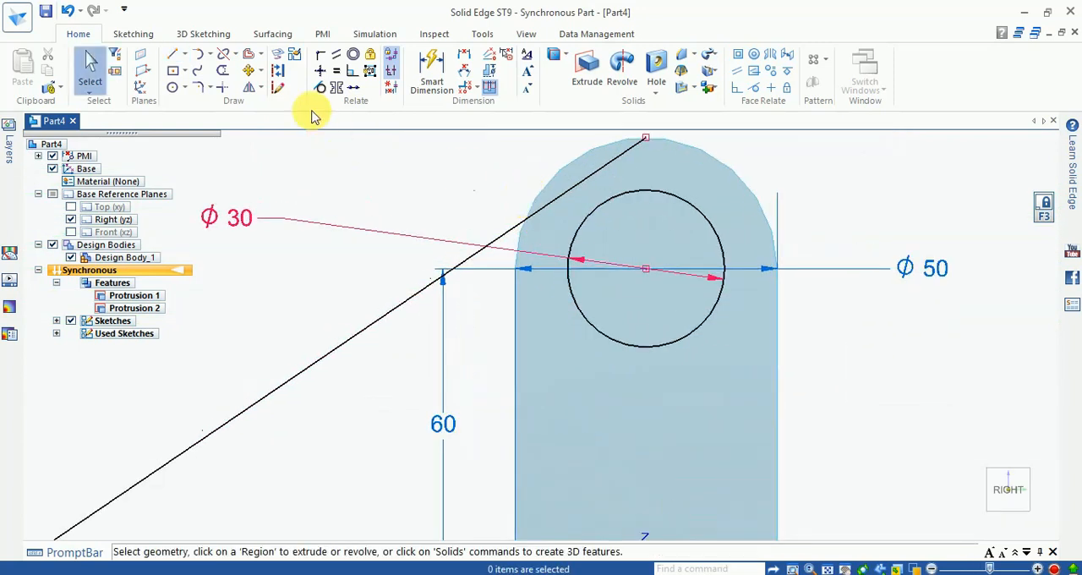
left_click(188, 90)
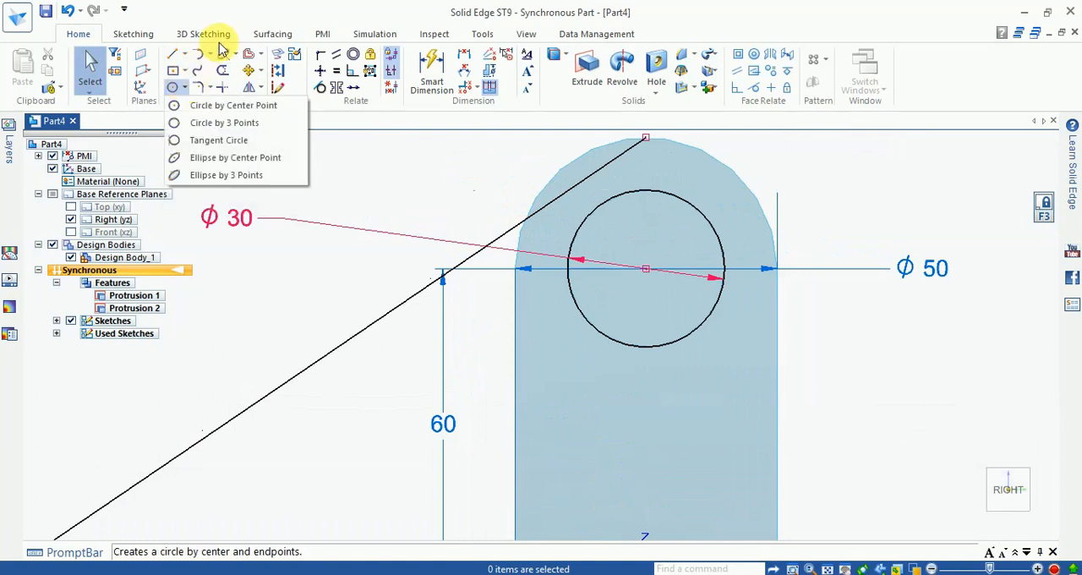
left_click(210, 60)
double_click(212, 59)
double_click(213, 59)
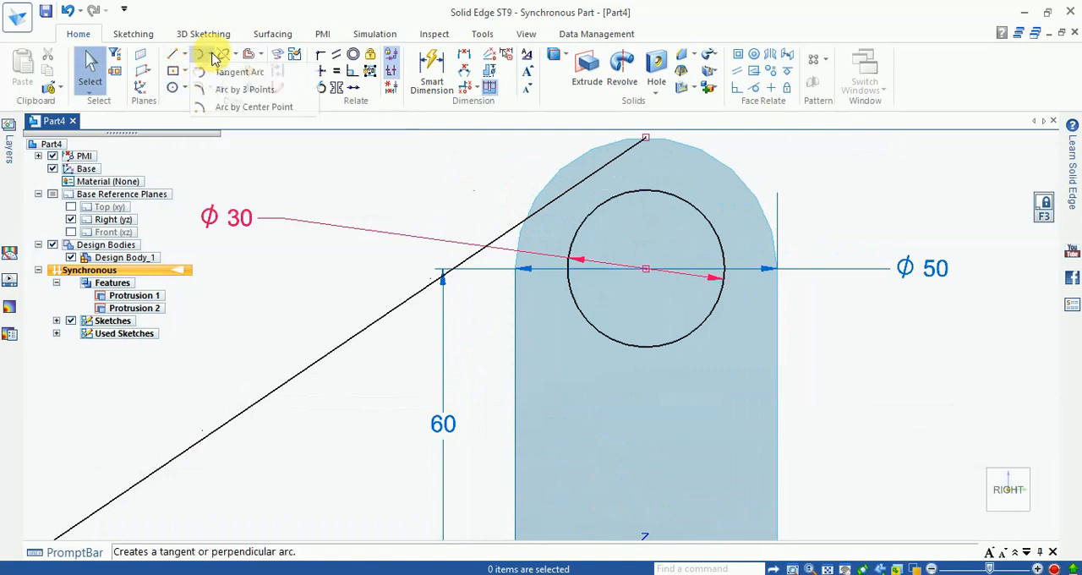
left_click(244, 88)
scroll(546, 250, "up", 3)
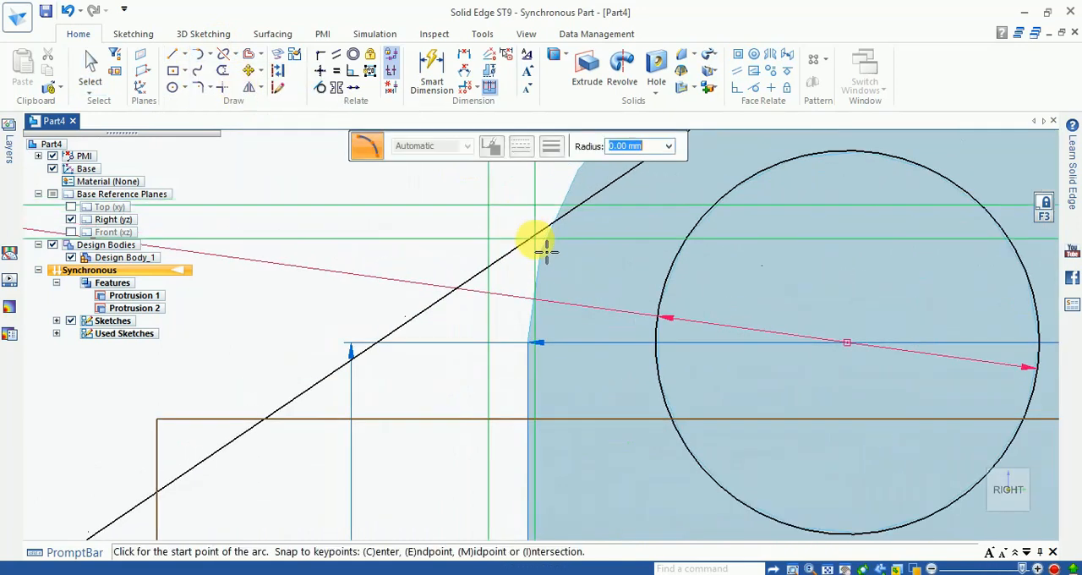
scroll(482, 308, "down", 2)
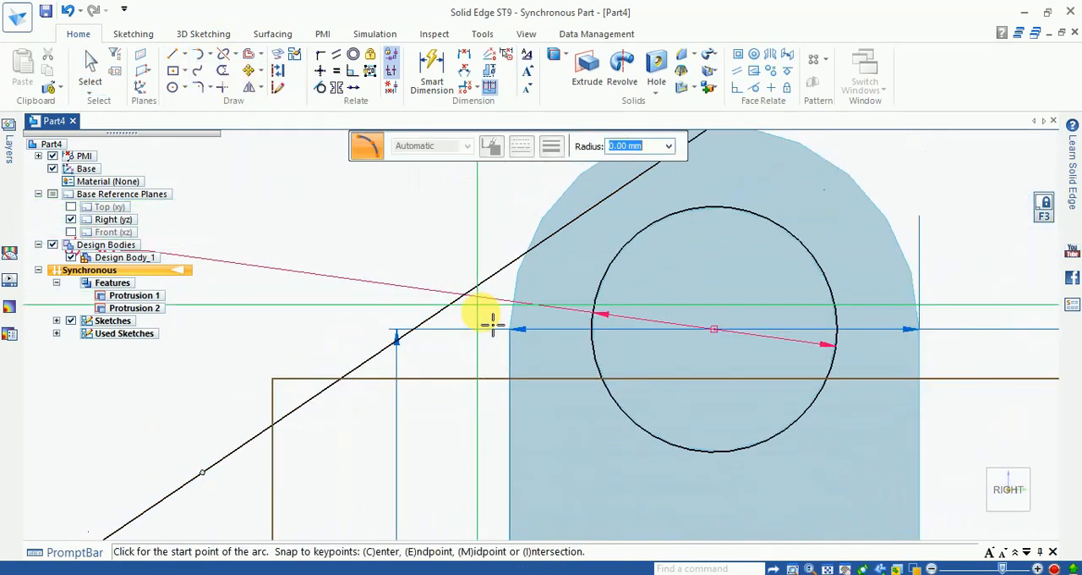
scroll(493, 324, "down", 1)
left_click(504, 326)
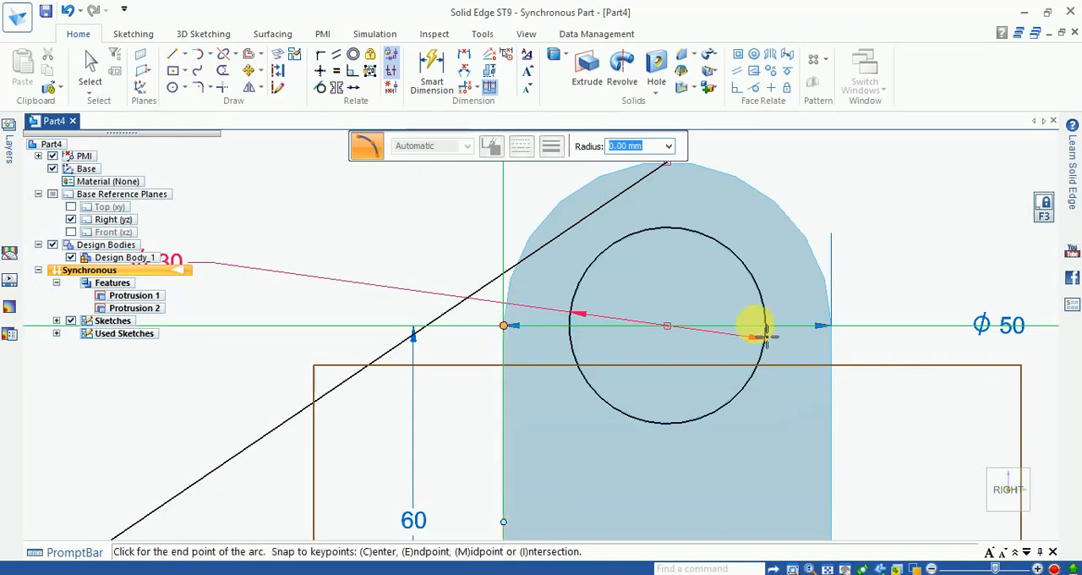
left_click(831, 325)
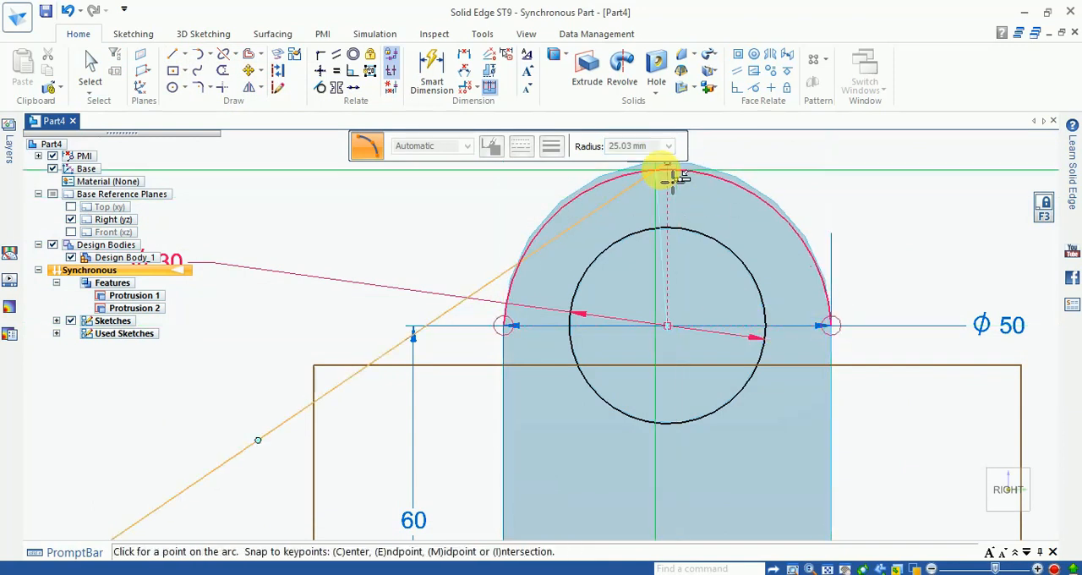
scroll(672, 190, "down", 2)
scroll(677, 188, "up", 1)
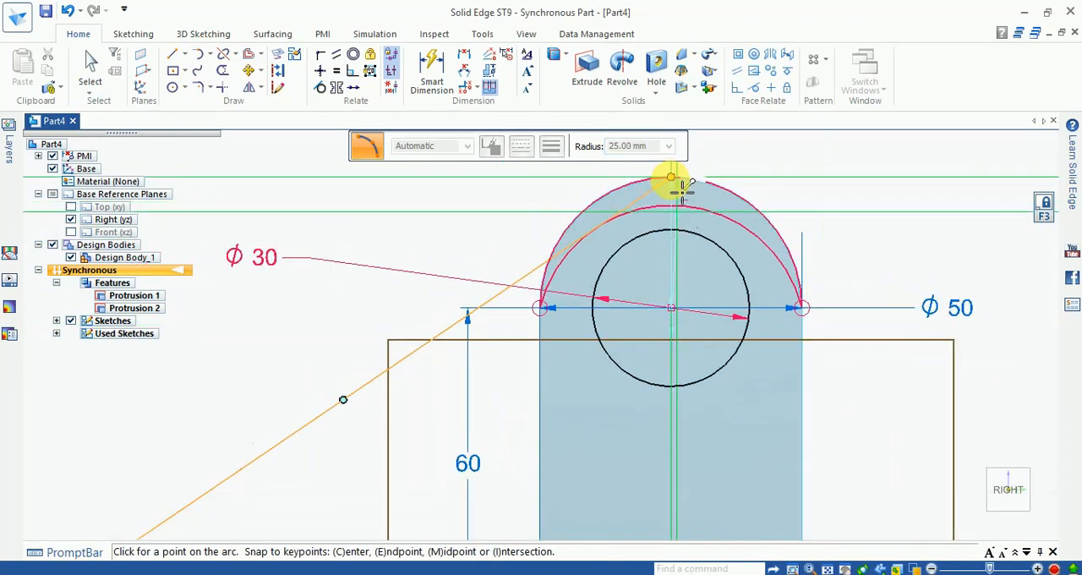
left_click(681, 189)
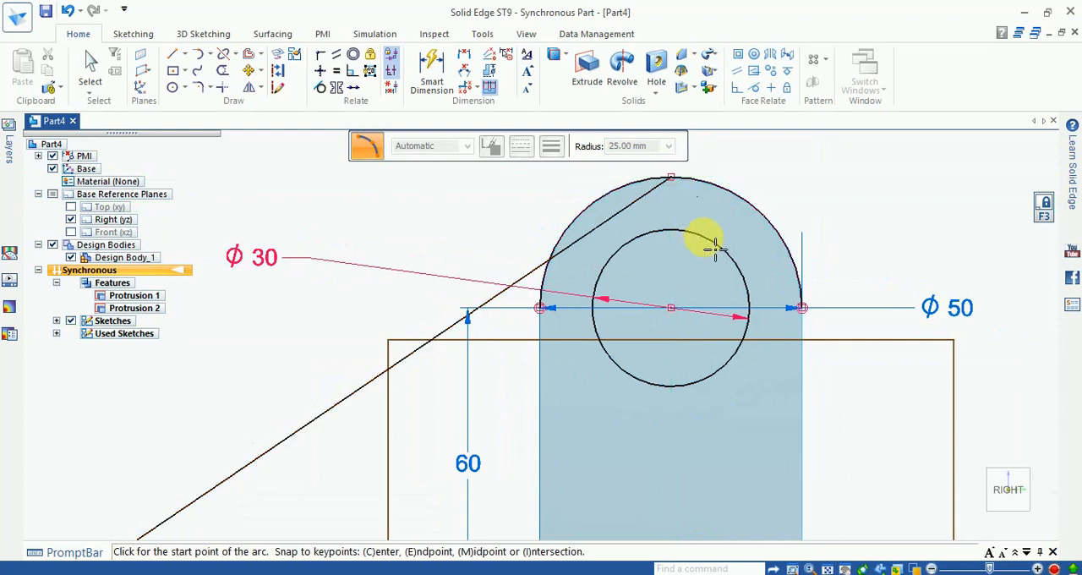
- Trim the slanted line inside the upright and the arc beyond their intersection, keeping the short arc piece on the slanted line's side
scroll(701, 242, "down", 1)
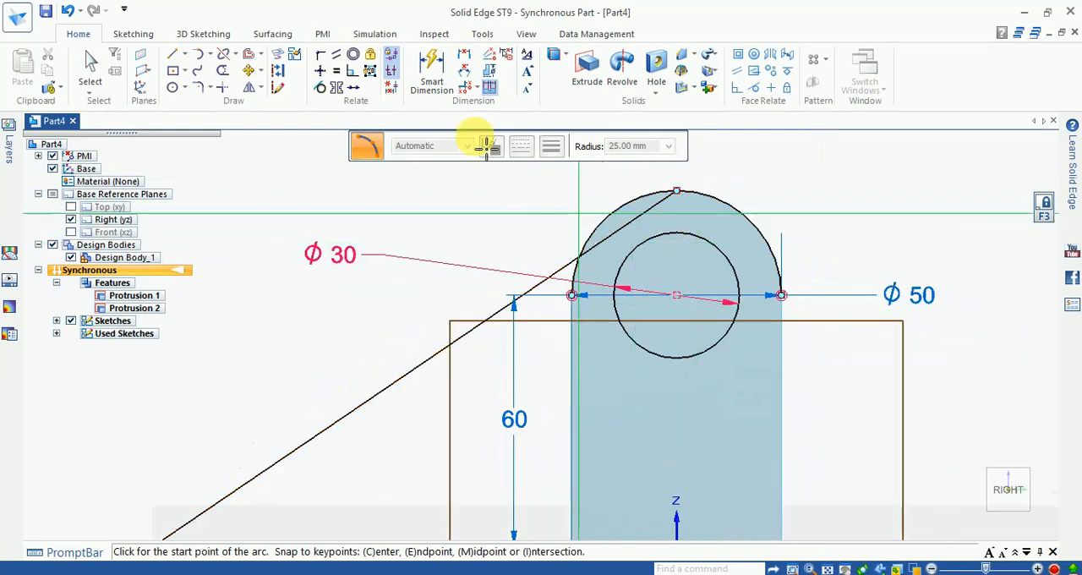
left_click(224, 70)
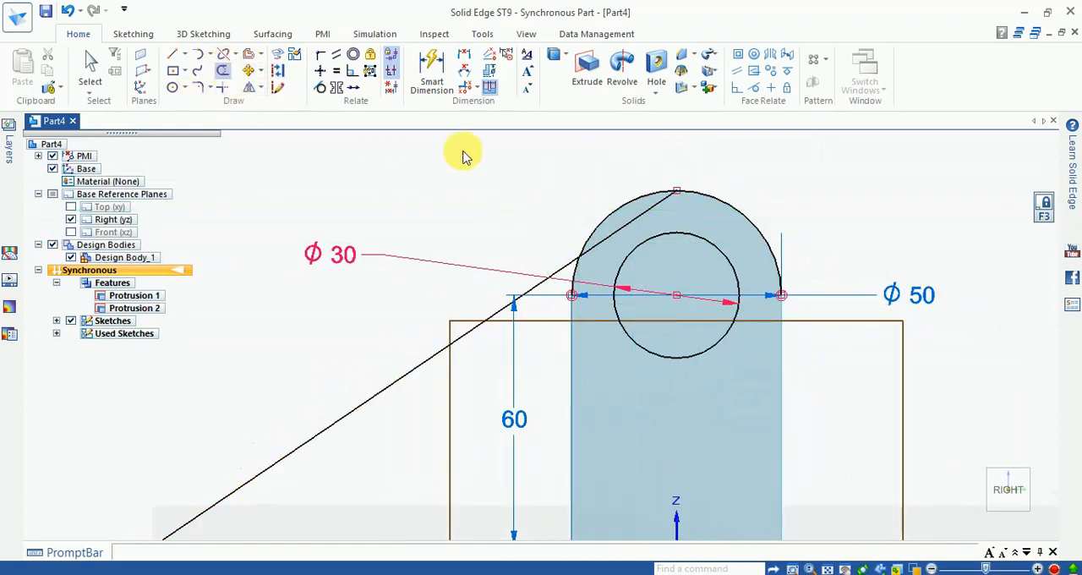
scroll(706, 206, "up", 1)
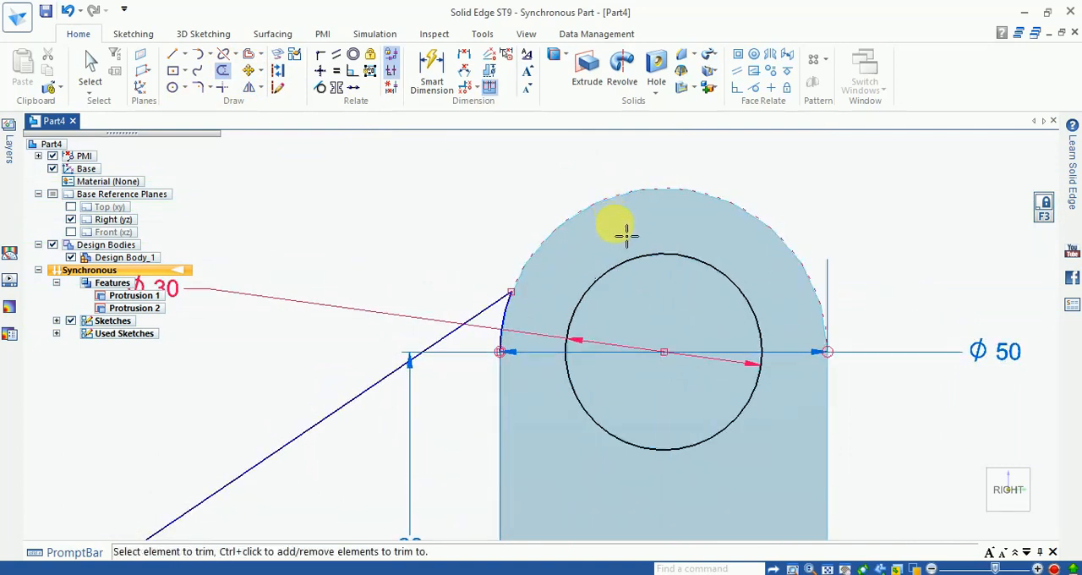
scroll(632, 227, "down", 2)
scroll(572, 282, "up", 1)
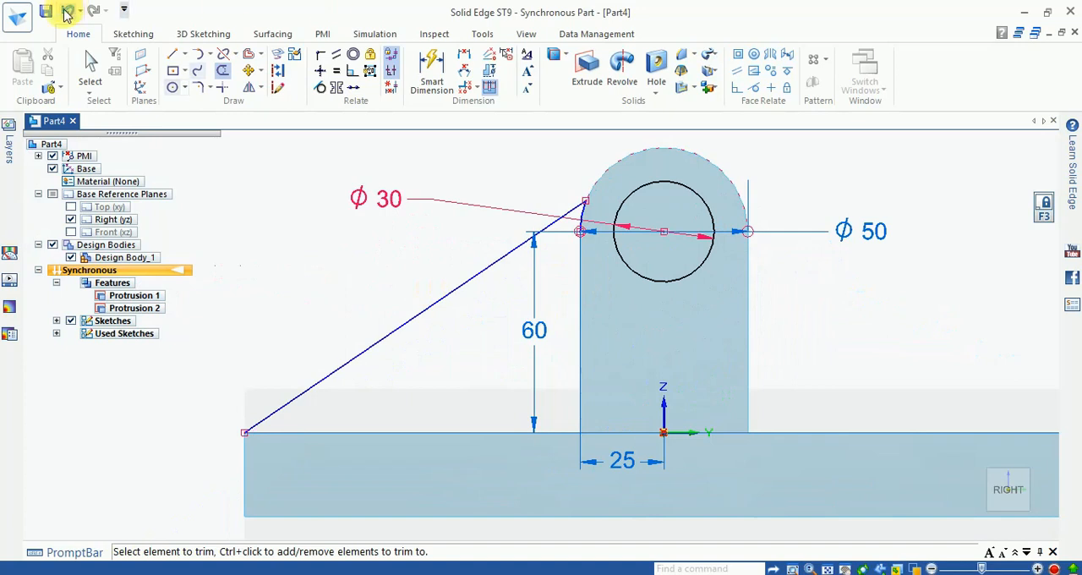
- Close the rib profile with a vertical line from the arc's lower end to the base plate and a horizontal line to the slanted line's start
left_click(174, 53)
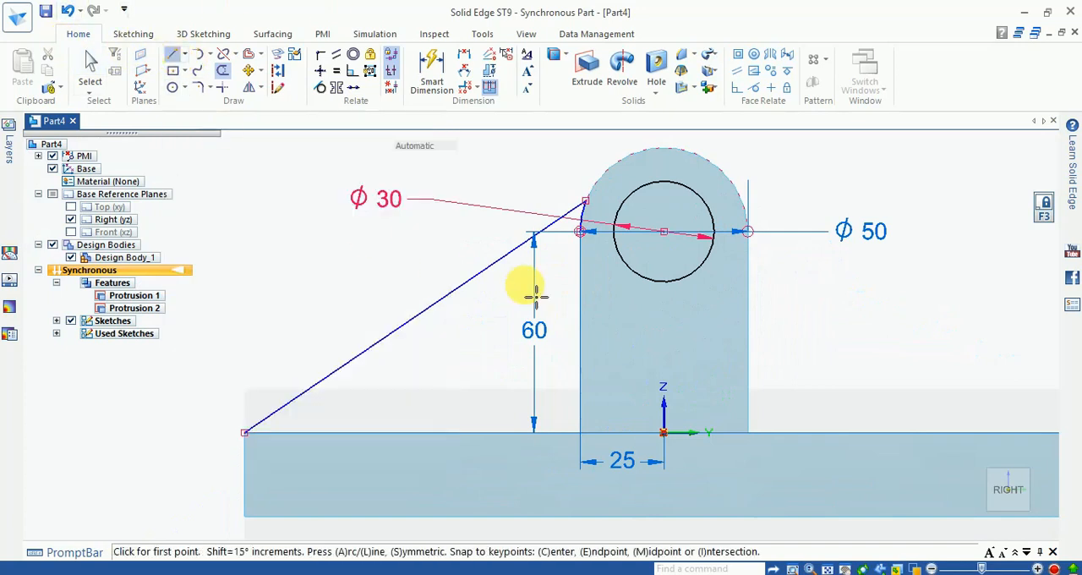
left_click(581, 232)
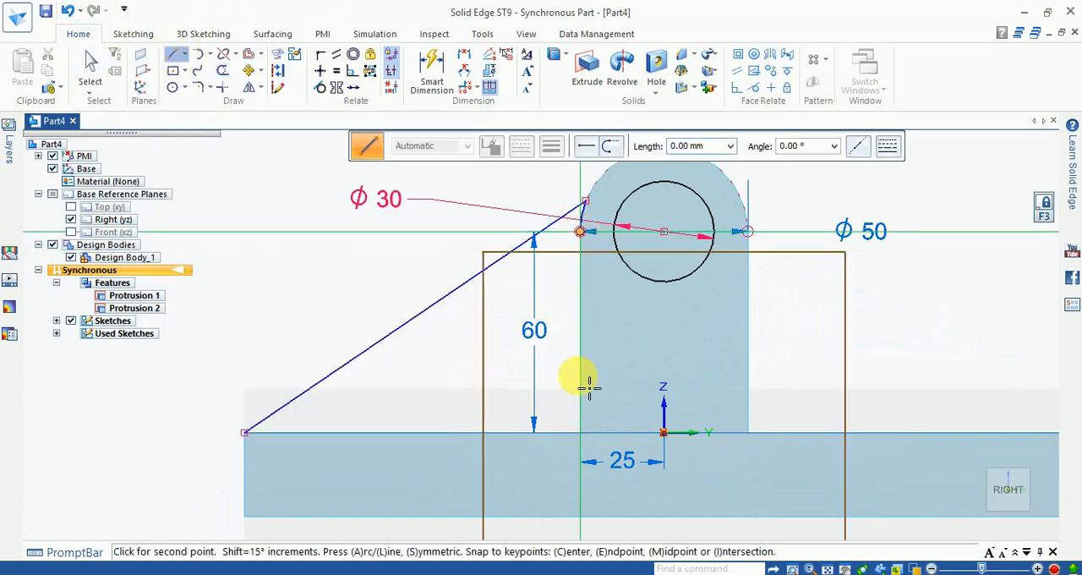
left_click(580, 433)
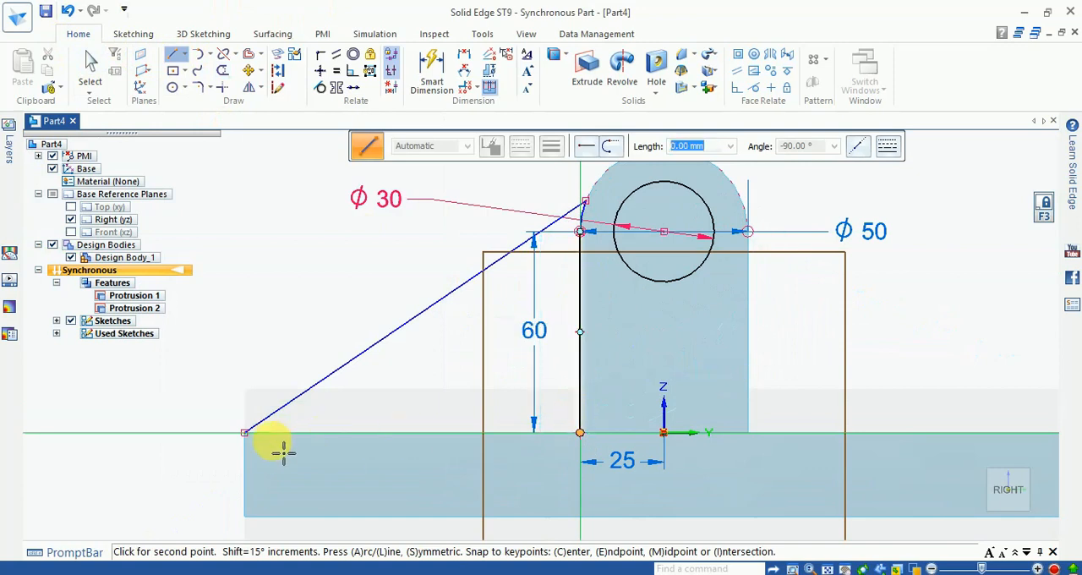
left_click(244, 433)
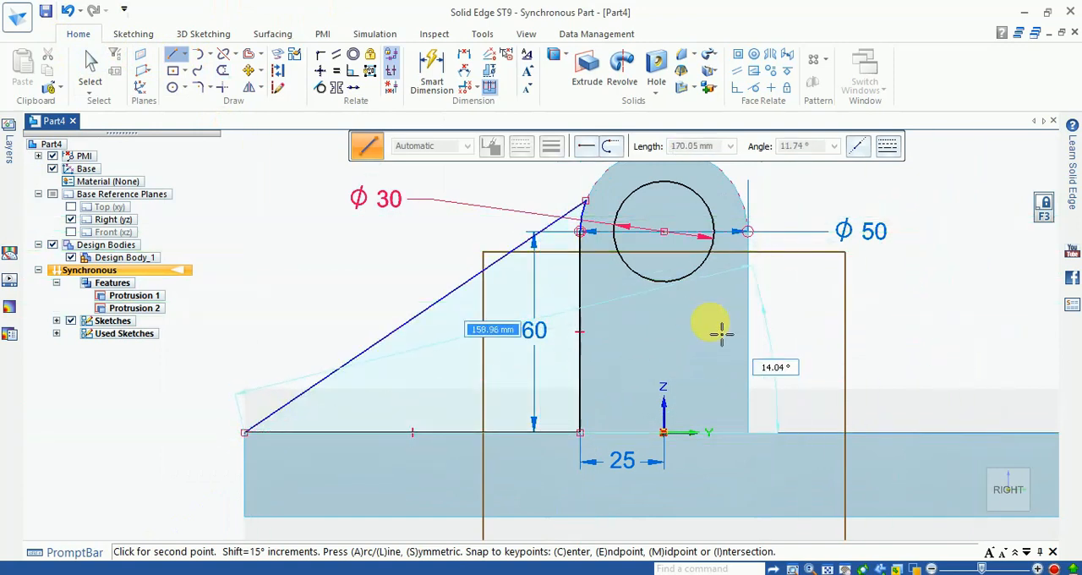
key("Escape")
- Create a centered rib 25 mm thick from the closed triangular sketch chain between the base plate and the upright
scroll(707, 337, "down", 3)
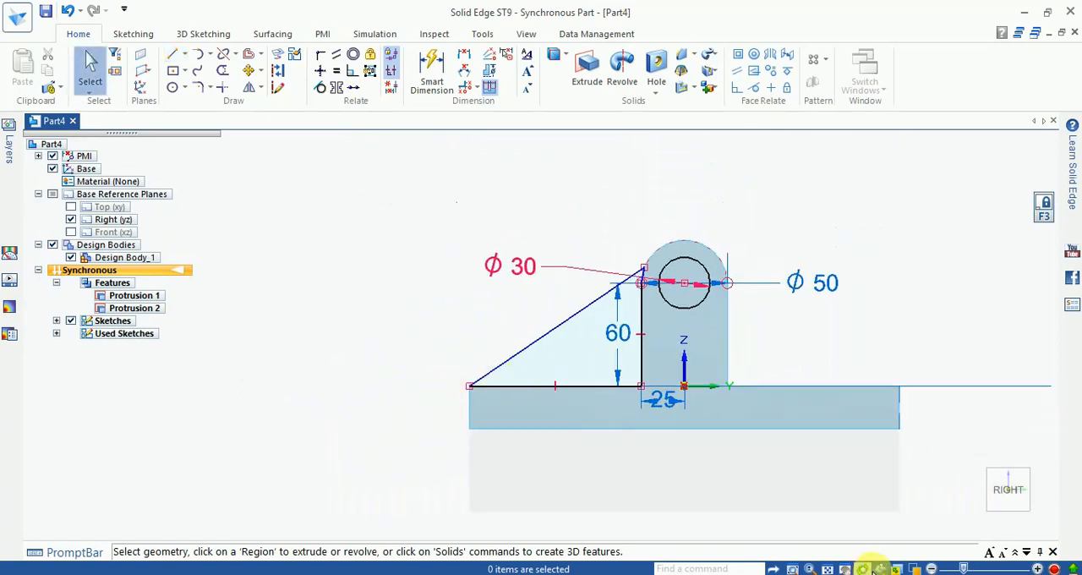
left_click(901, 570)
left_click(972, 512)
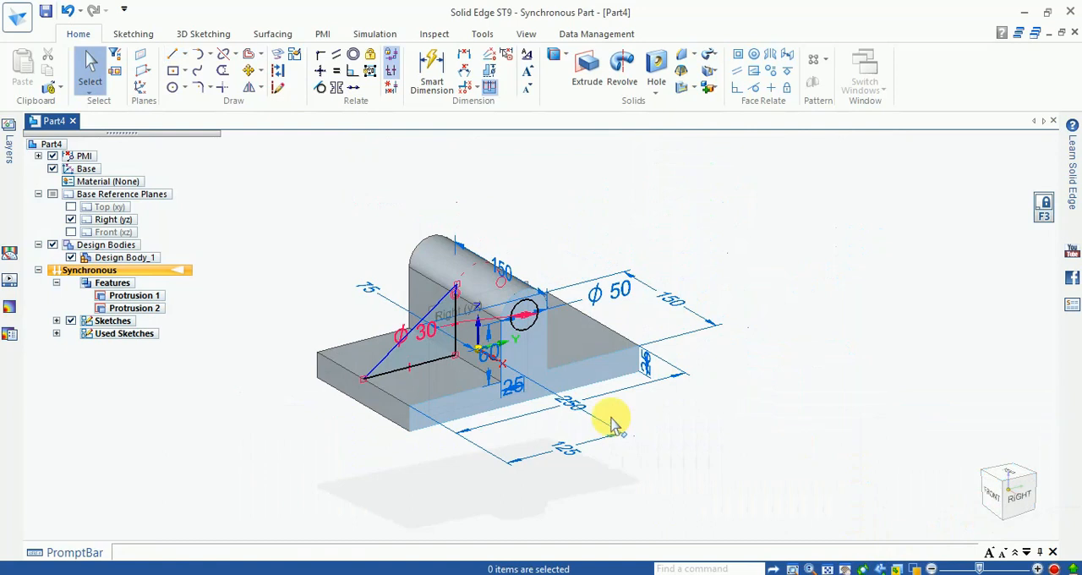
scroll(486, 333, "up", 3)
scroll(875, 372, "down", 1)
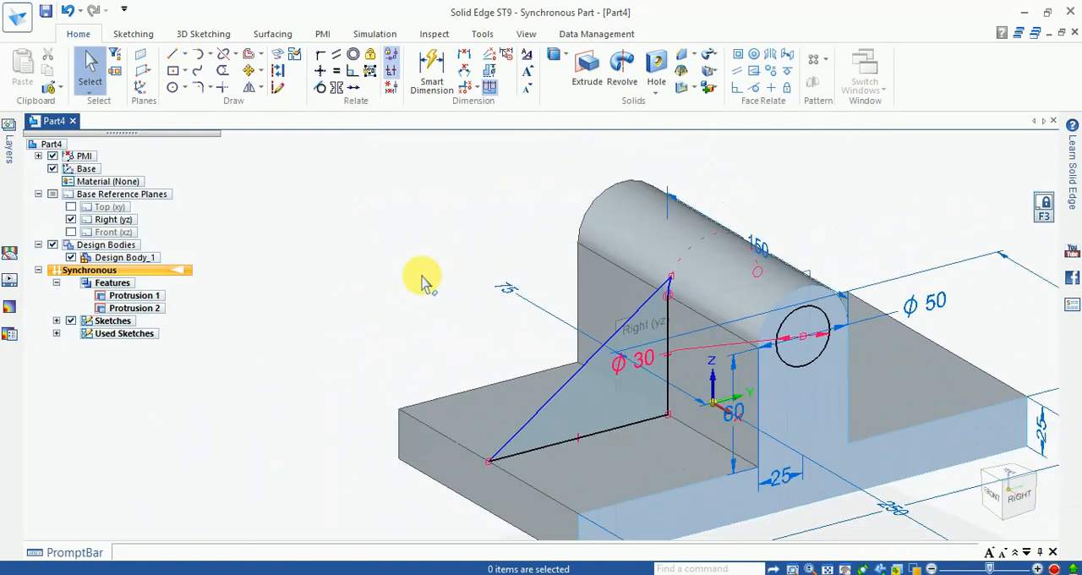
left_click(697, 91)
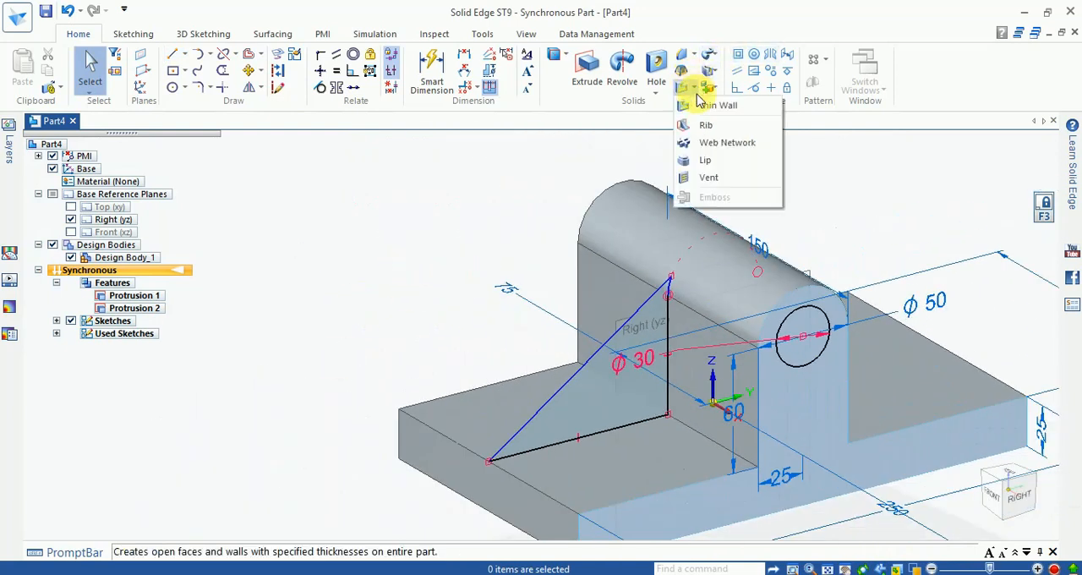
left_click(703, 116)
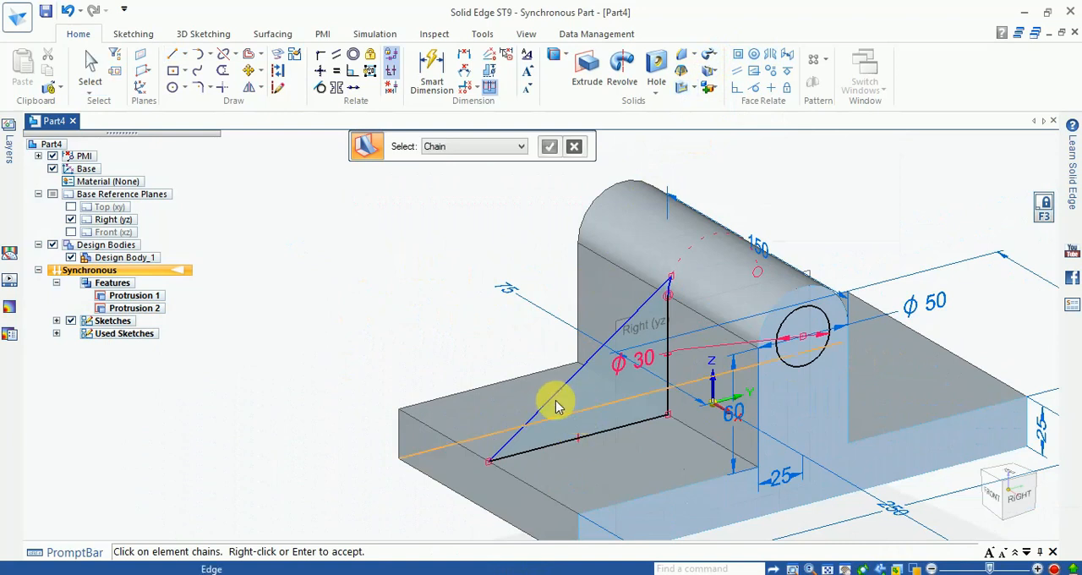
left_click(546, 404)
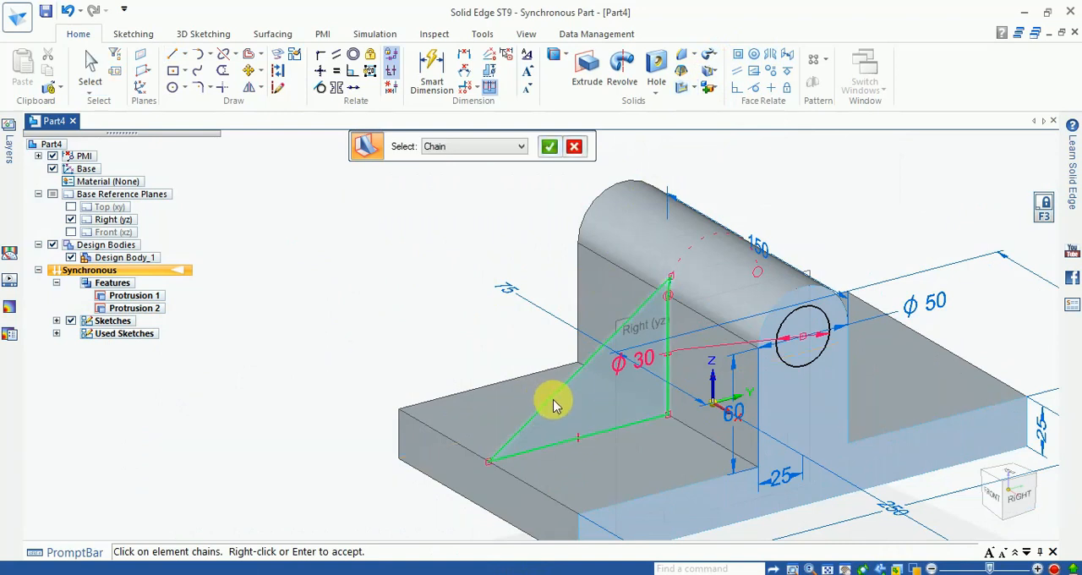
left_click(550, 148)
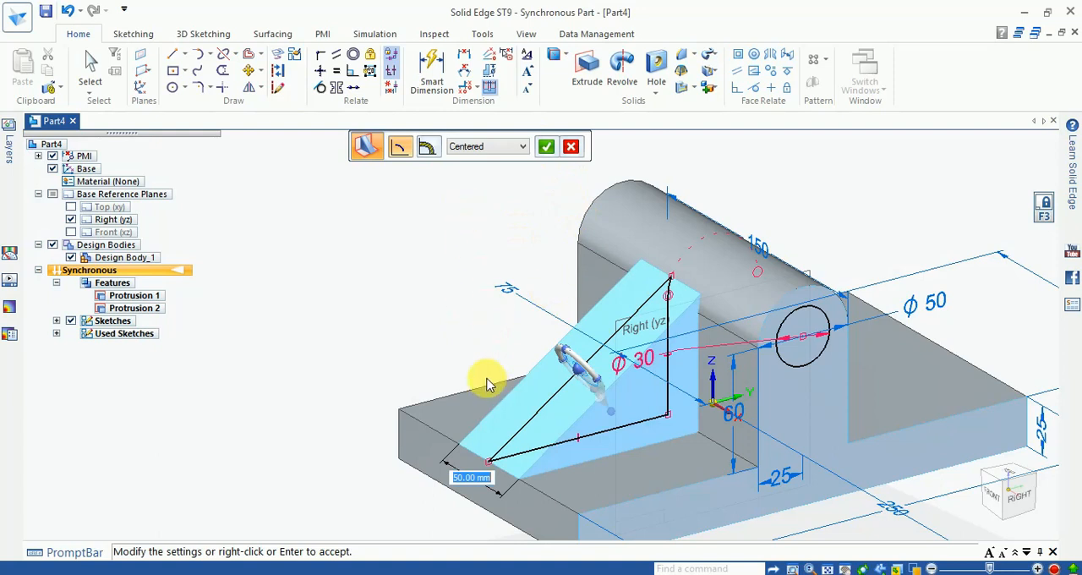
type("25")
key("Return")
key("Return")
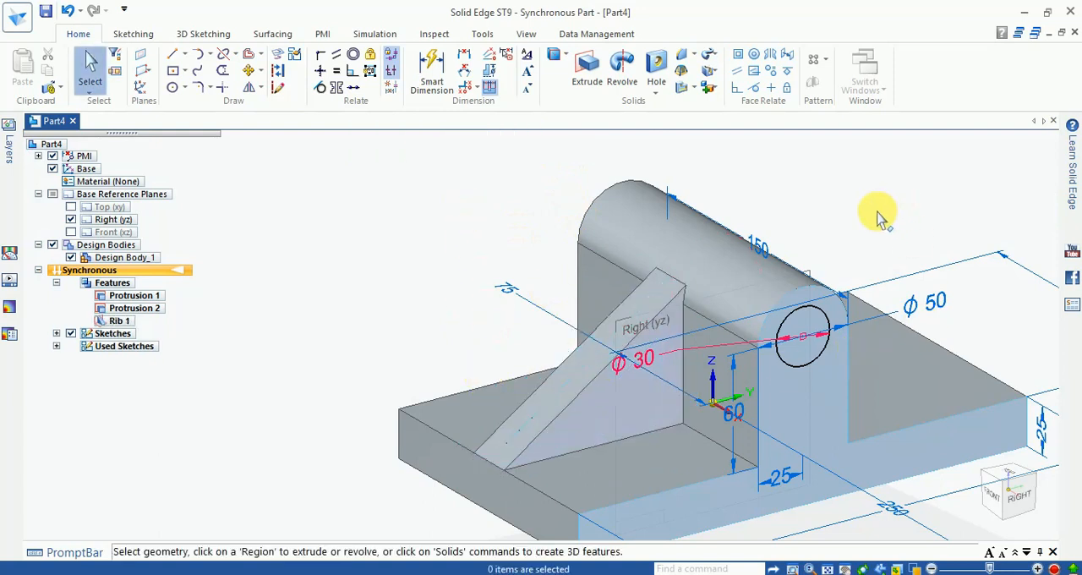
- Hide all PMI dimensions of the model
scroll(881, 218, "down", 2)
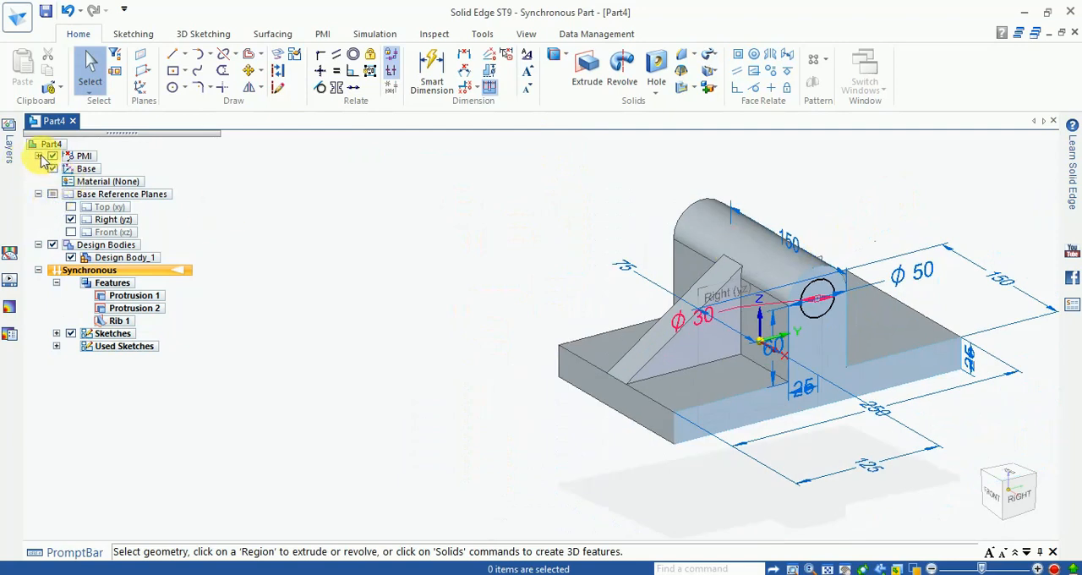
left_click(39, 157)
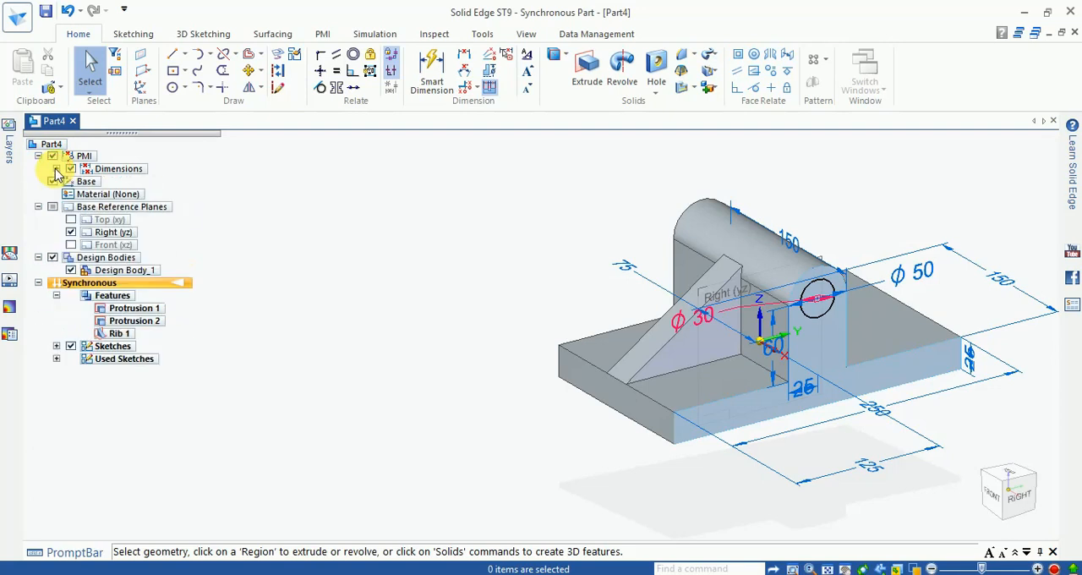
left_click(71, 169)
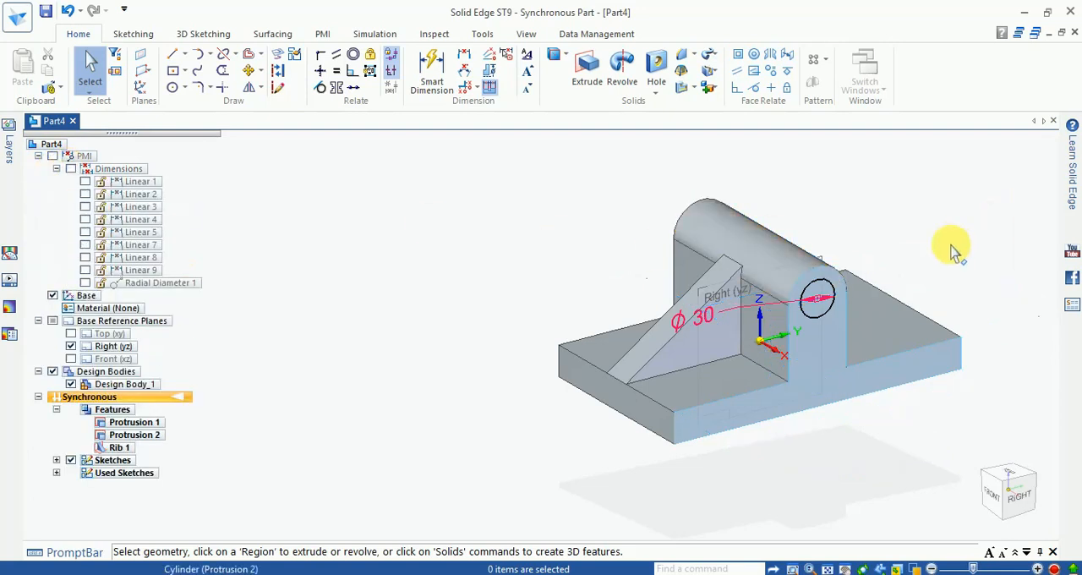
scroll(962, 255, "up", 2)
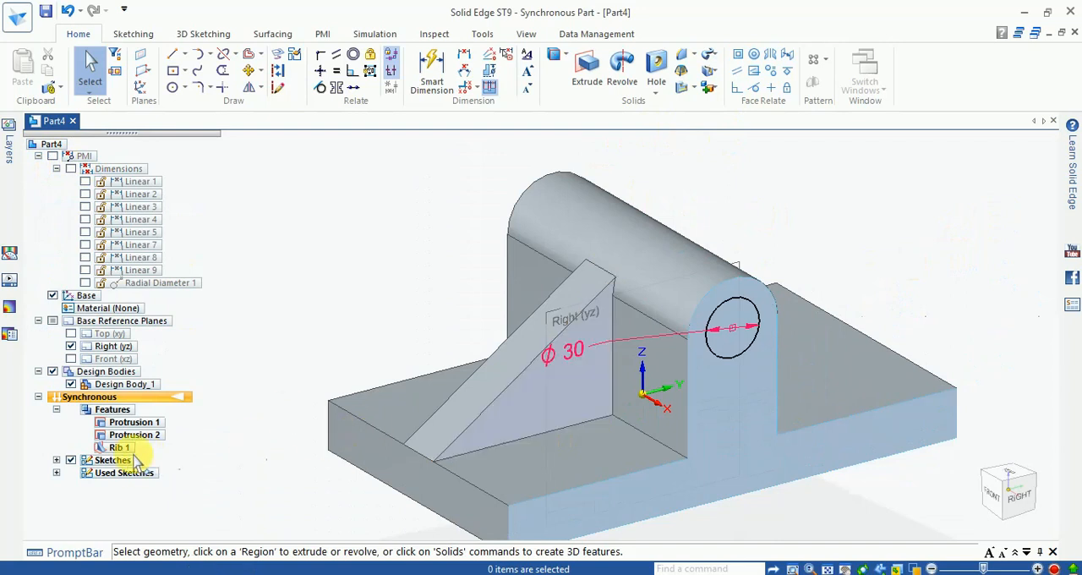
- Mirror the rib about the Front (xz) plane to create a matching rib on the opposite side of the upright
left_click(121, 448)
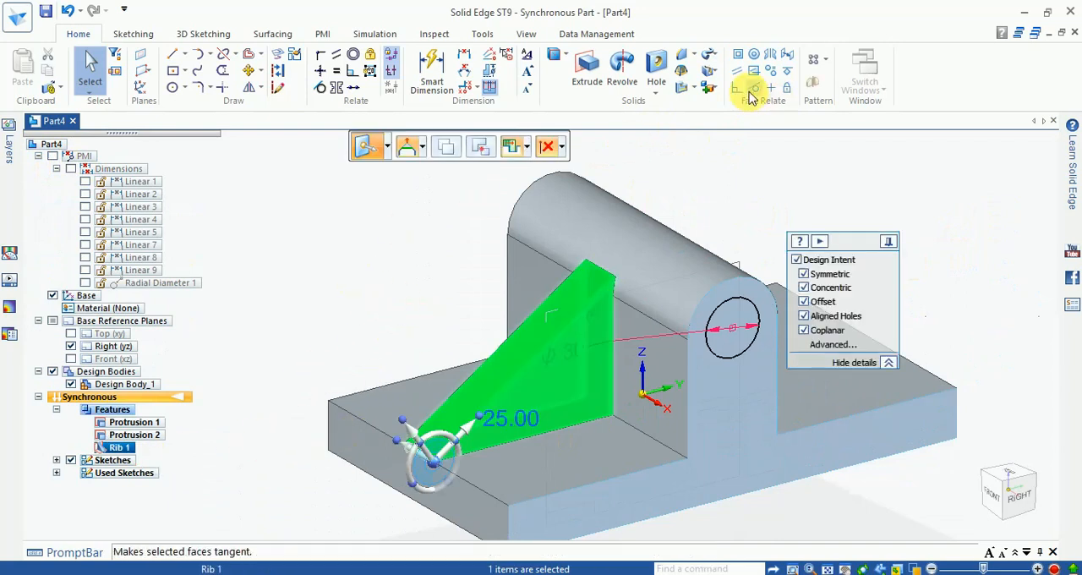
left_click(809, 86)
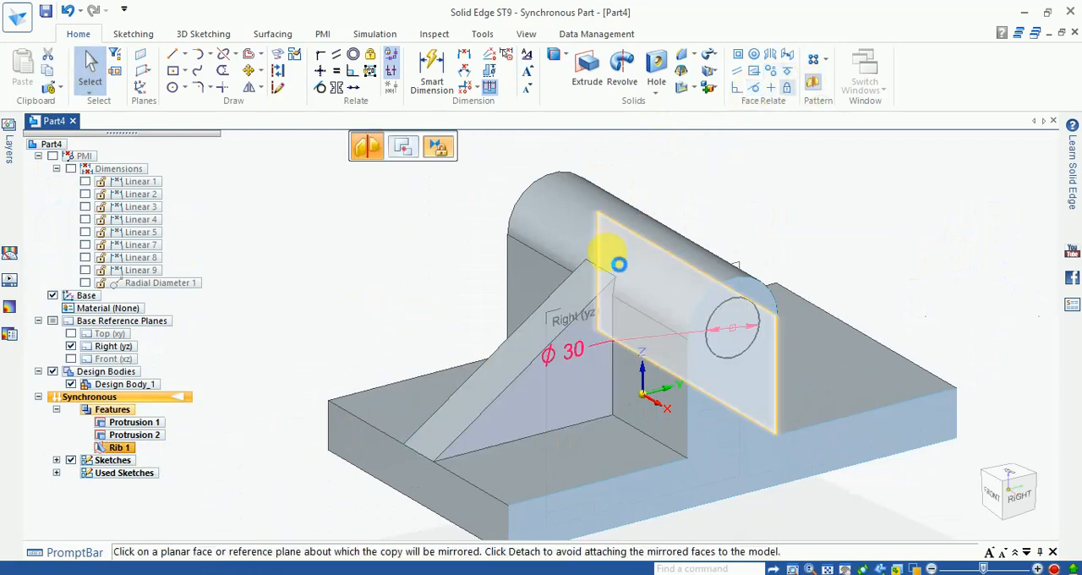
scroll(625, 269, "down", 1)
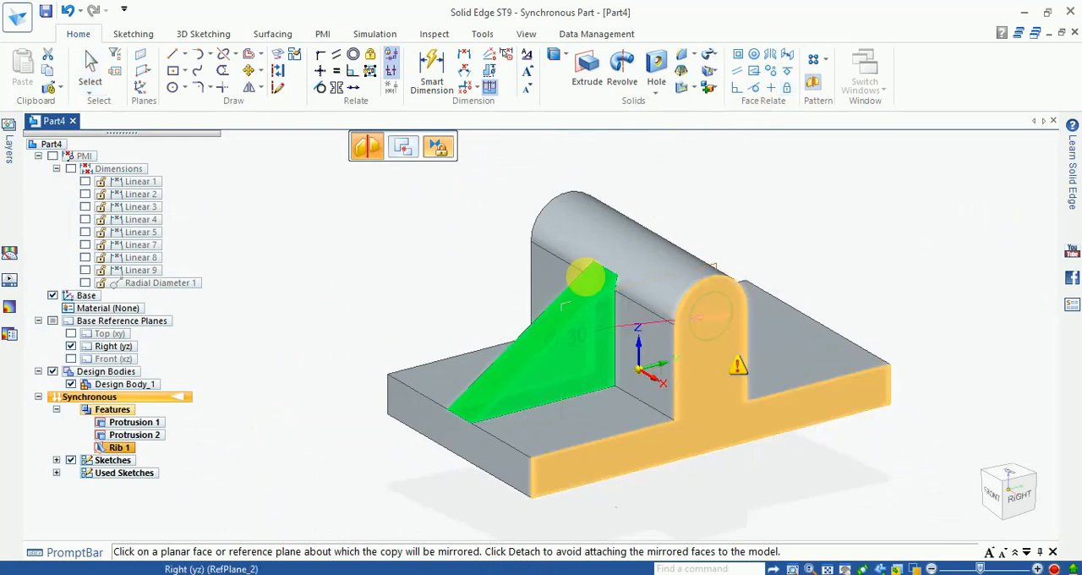
left_click(110, 359)
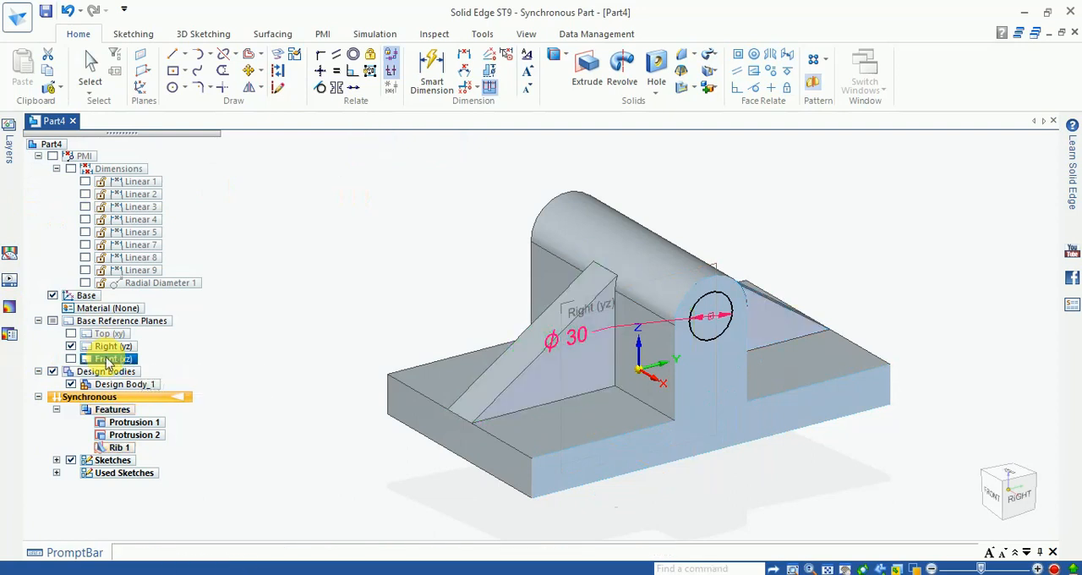
left_click(985, 310)
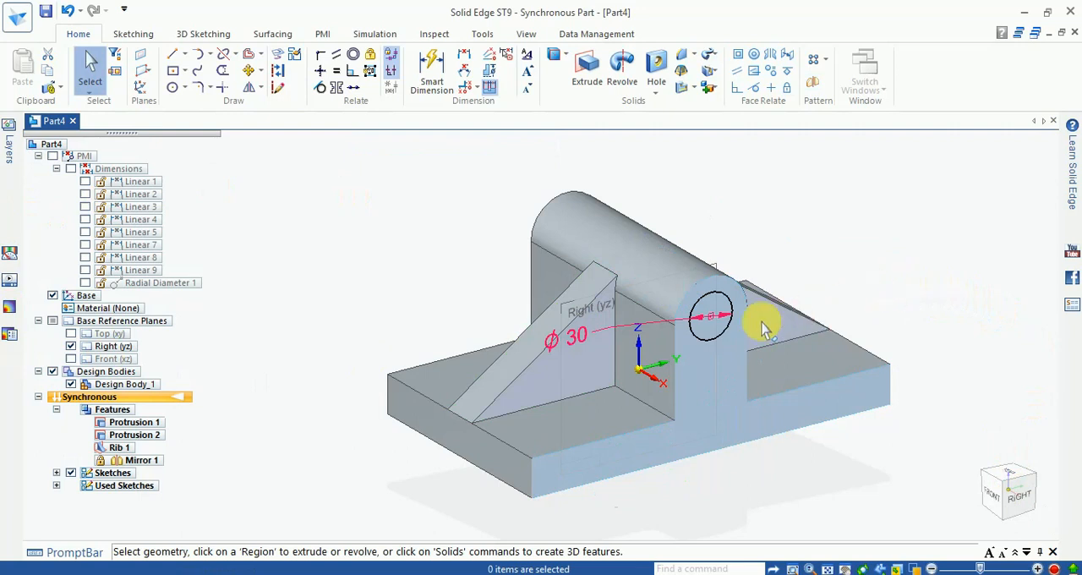
- Examine the mirrored rib, upright and base plate from several angles and restore a standard pictorial view
scroll(718, 334, "down", 4)
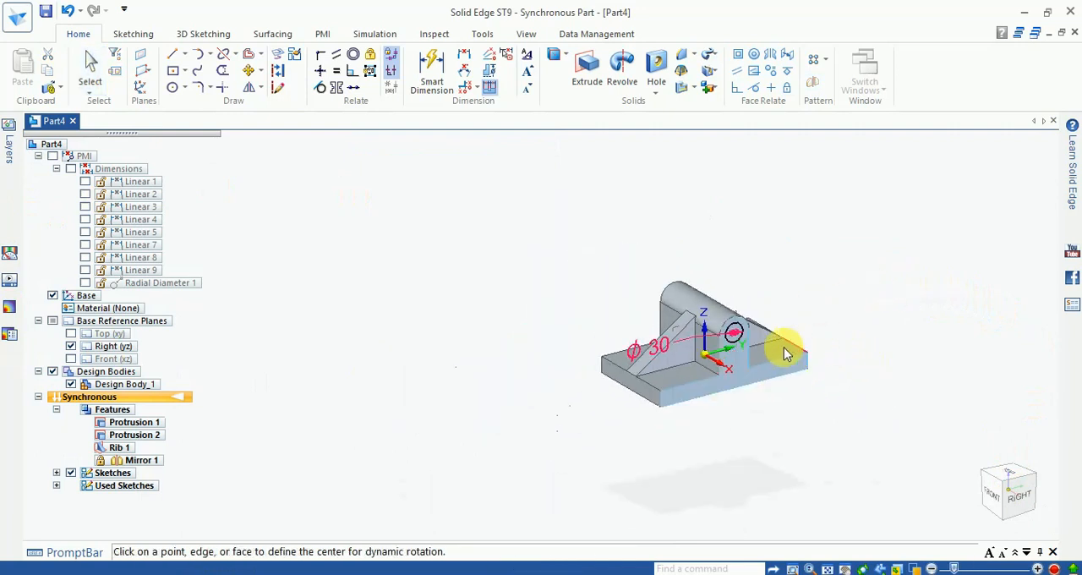
scroll(707, 331, "up", 5)
scroll(940, 288, "up", 2)
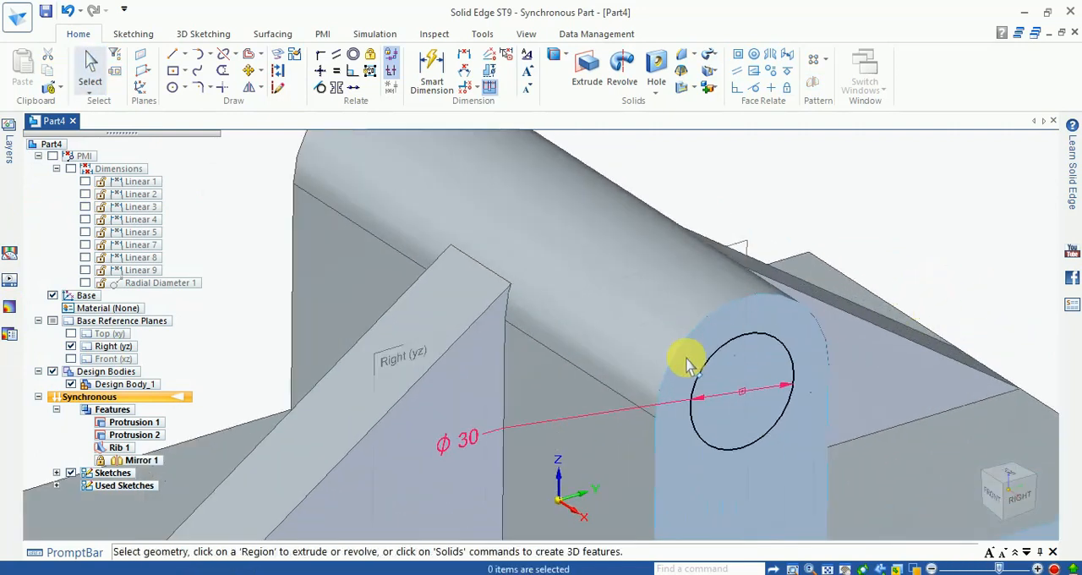
scroll(686, 362, "down", 5)
scroll(742, 411, "up", 4)
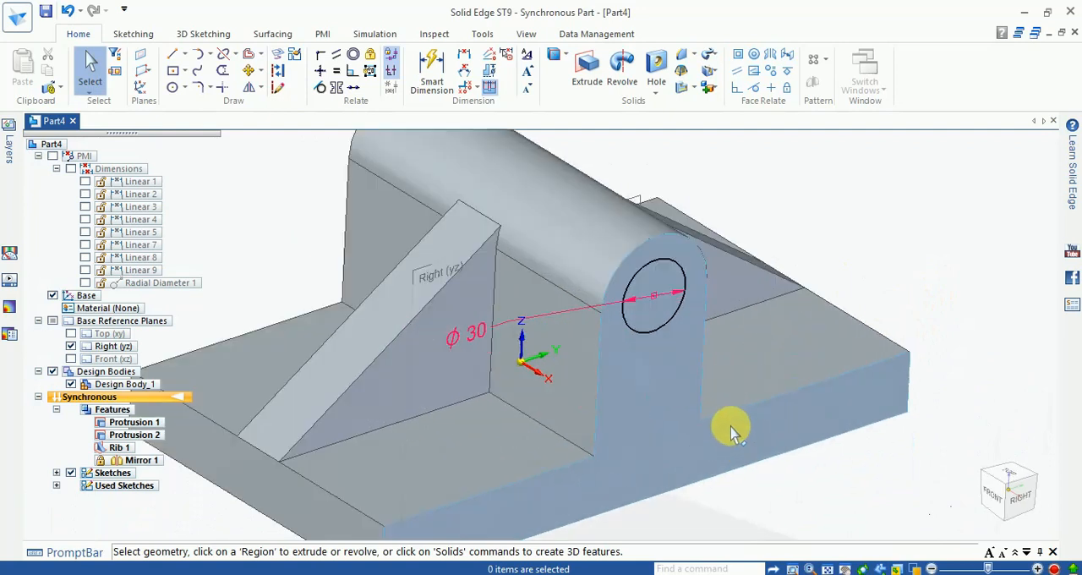
middle_click(620, 399)
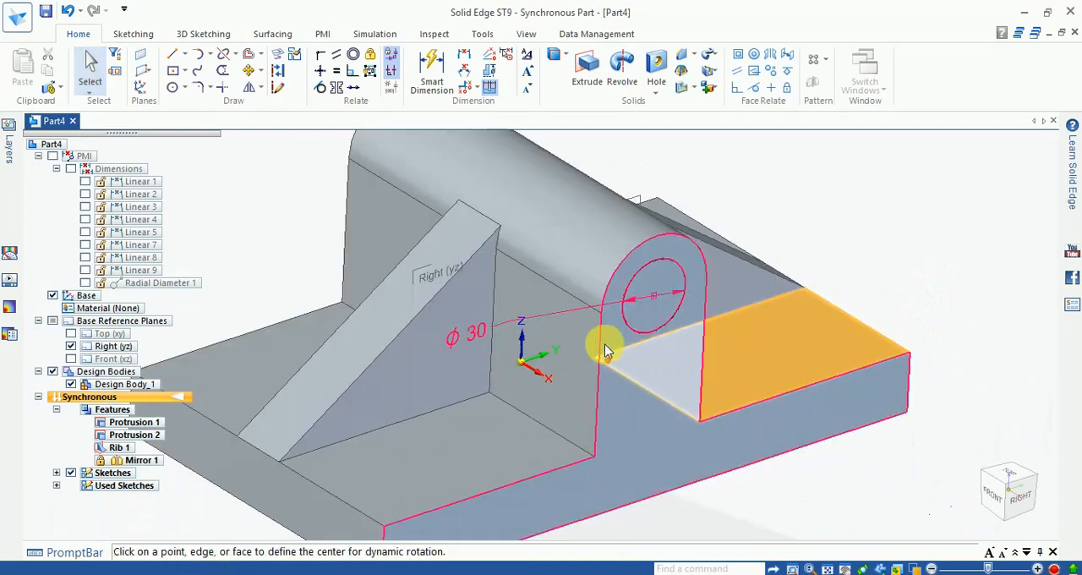
scroll(786, 334, "down", 1)
scroll(854, 358, "up", 1)
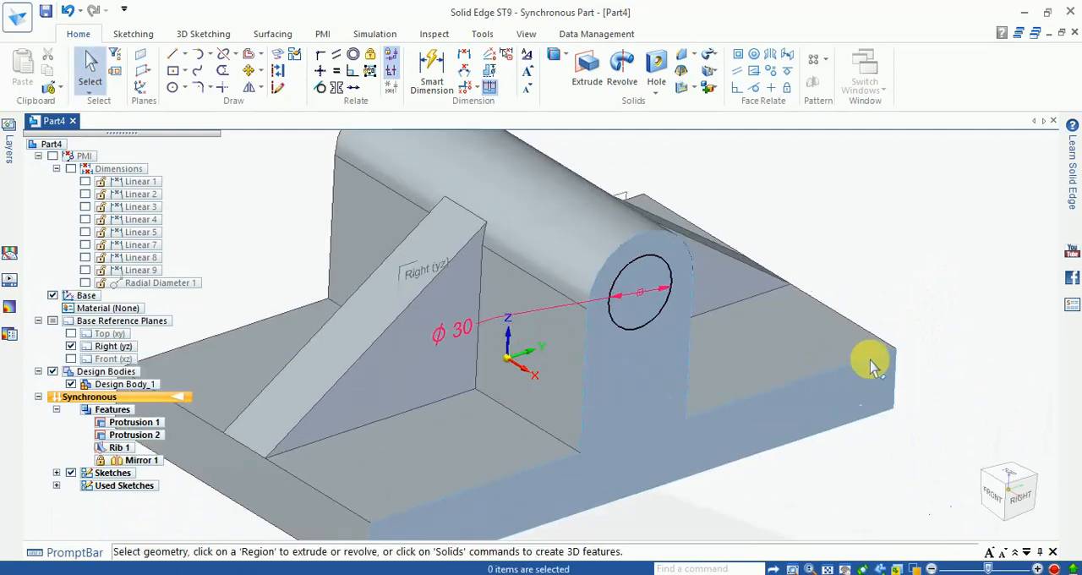
middle_click_drag(873, 356, 865, 411)
middle_click(763, 411)
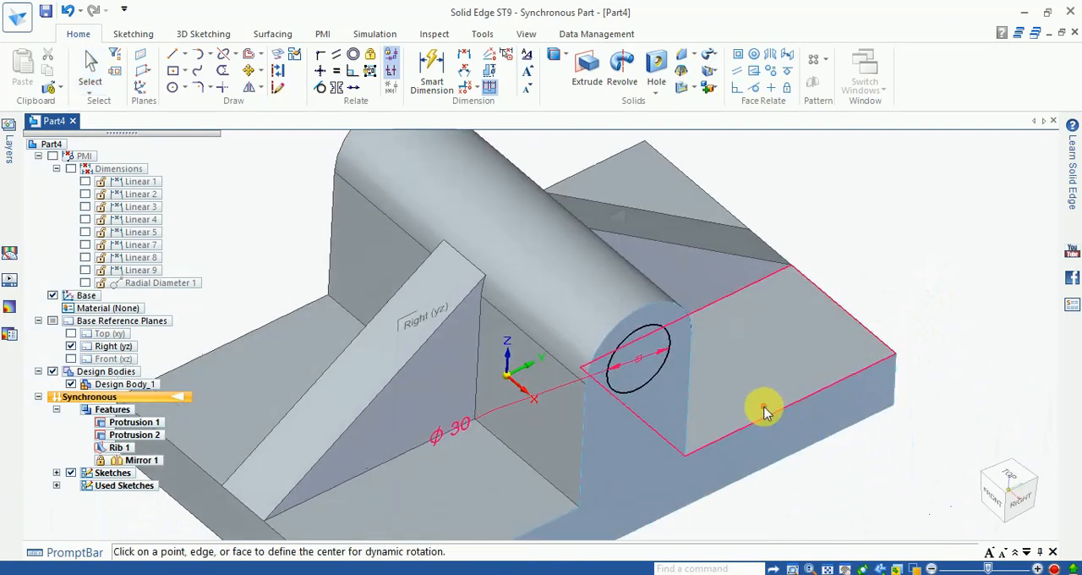
middle_click_drag(619, 406, 718, 440)
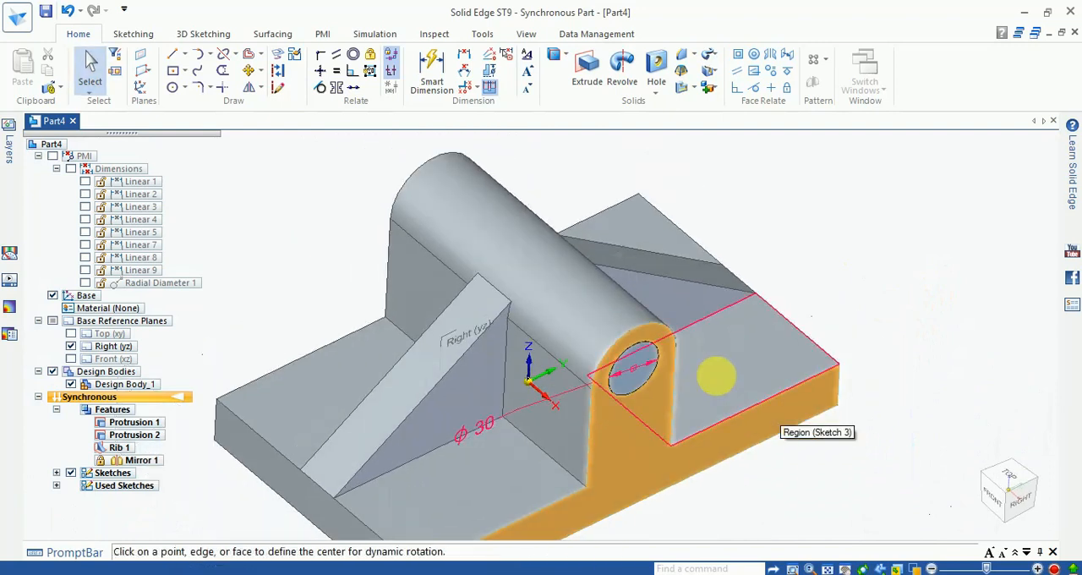
scroll(669, 391, "down", 4)
scroll(667, 398, "up", 4)
scroll(707, 353, "down", 2)
middle_click_drag(692, 282, 676, 215)
middle_click_drag(748, 427, 737, 379)
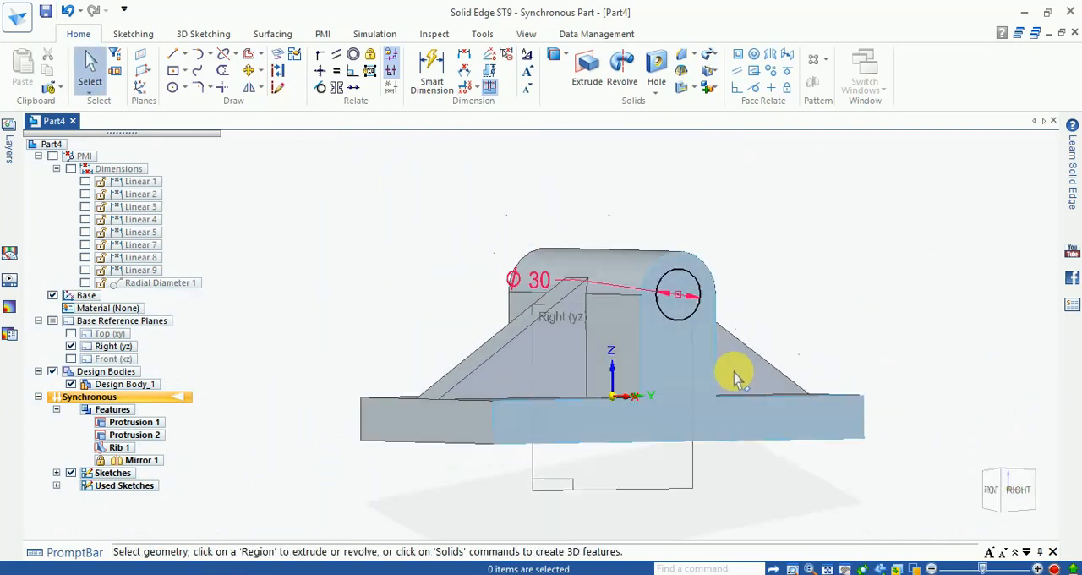
middle_click_drag(816, 426, 705, 490)
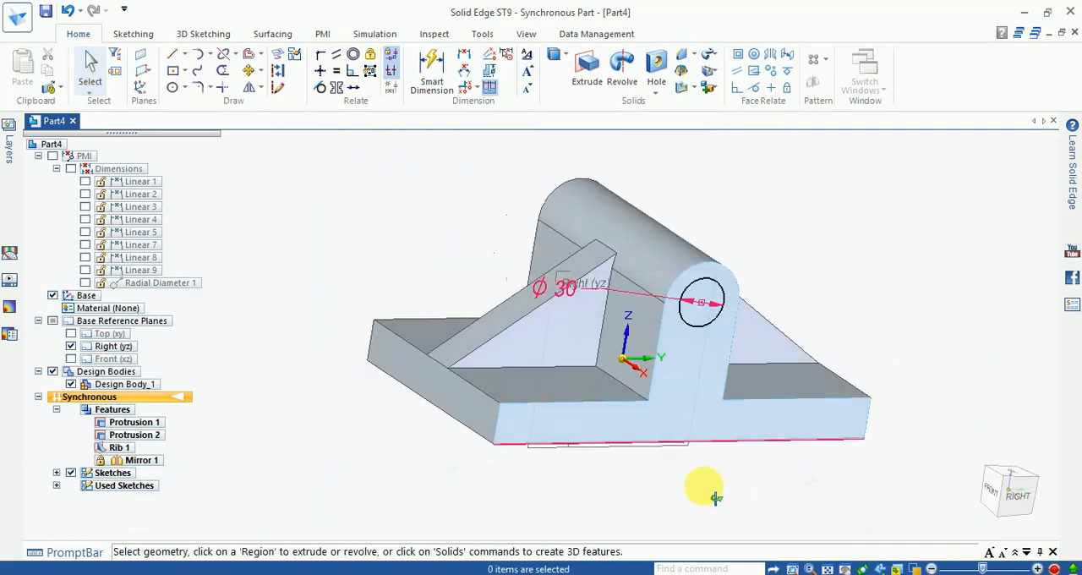
left_click(897, 568)
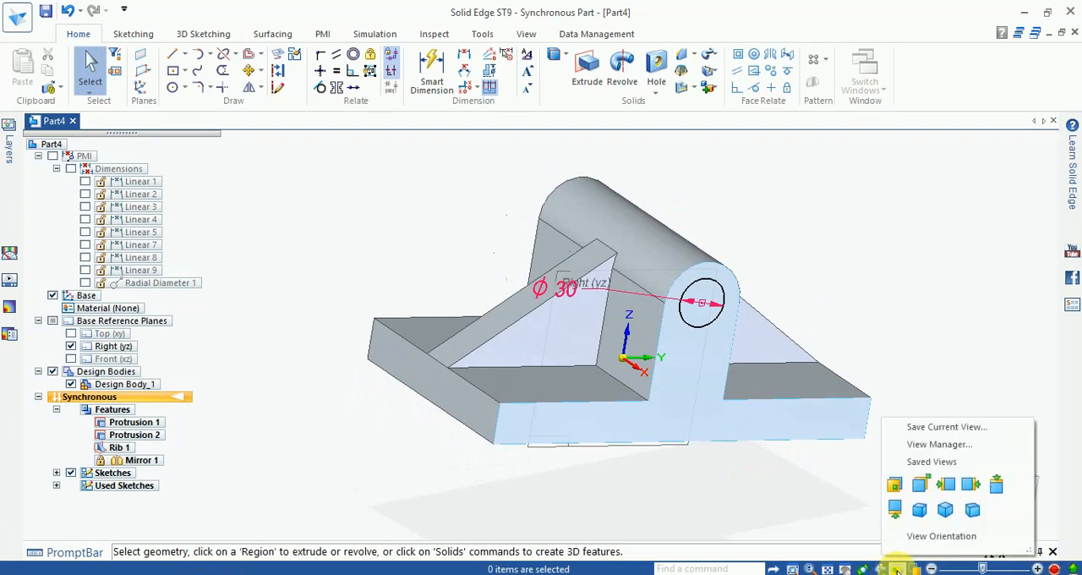
left_click(961, 508)
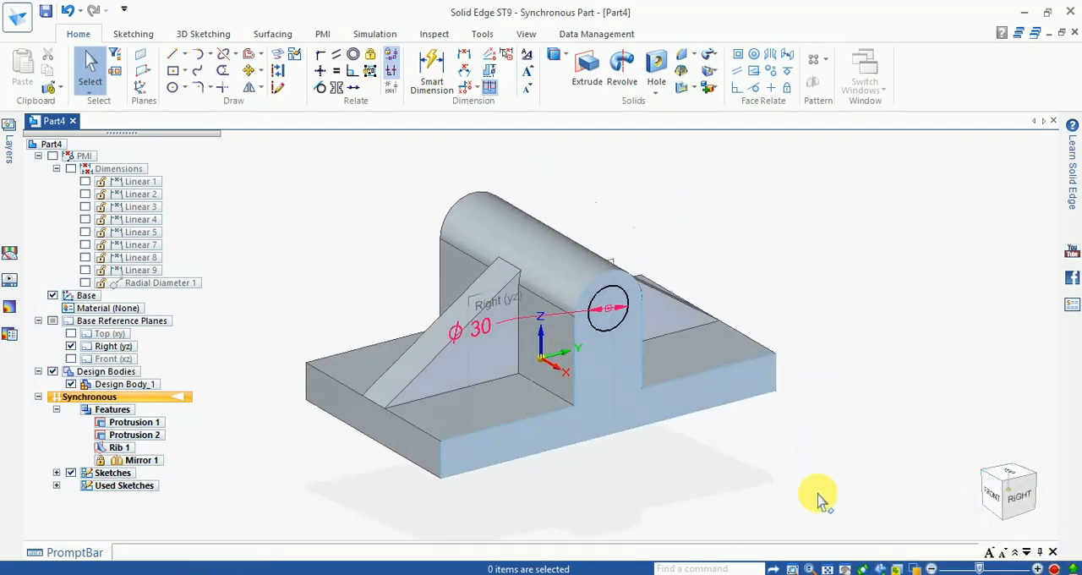
- Cut the 30 mm circle region 150 mm deep through the round-topped upright
scroll(579, 270, "up", 4)
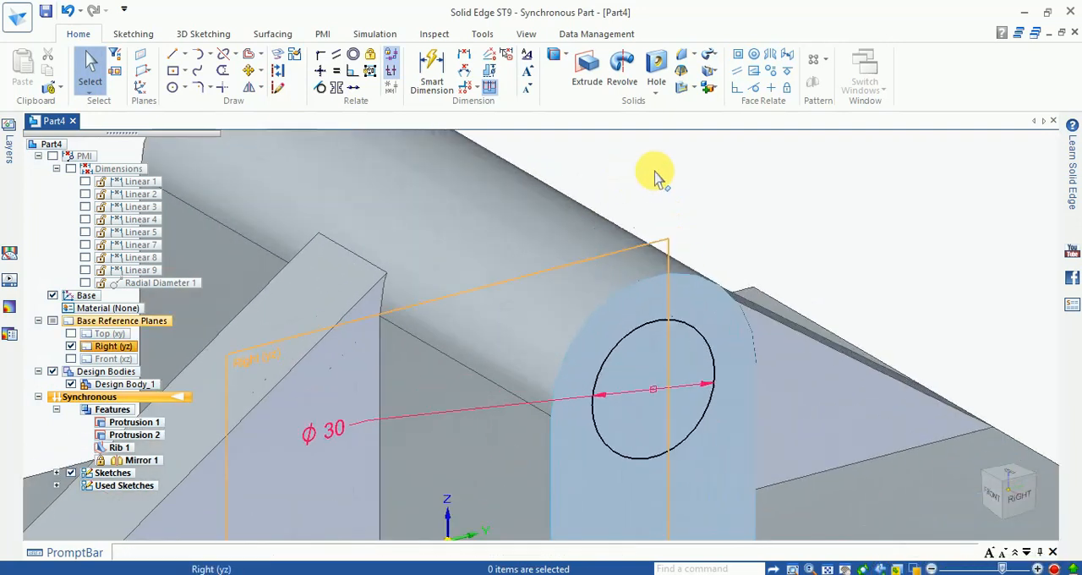
left_click(647, 368)
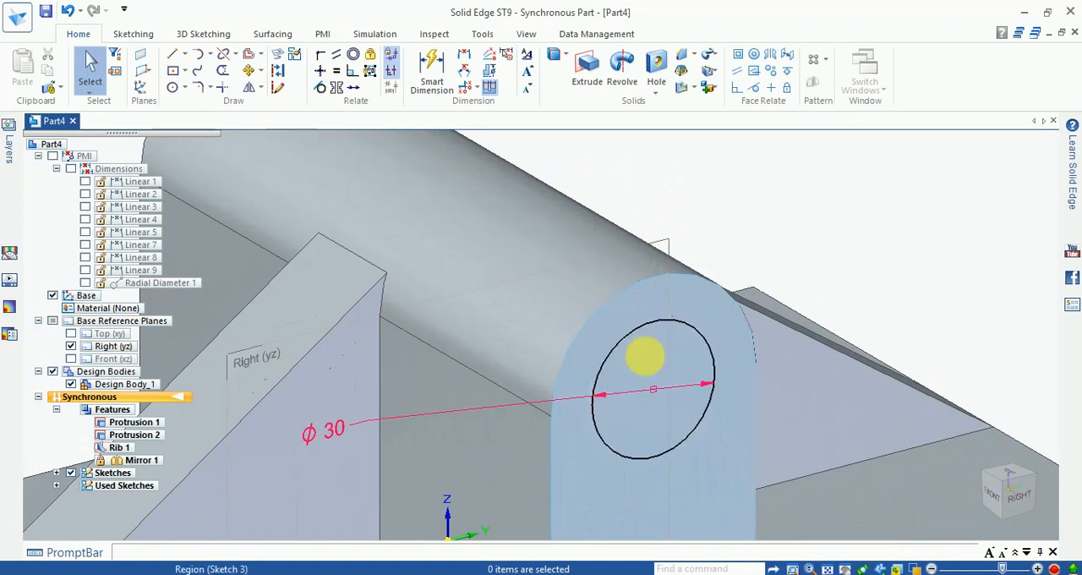
left_click(658, 367)
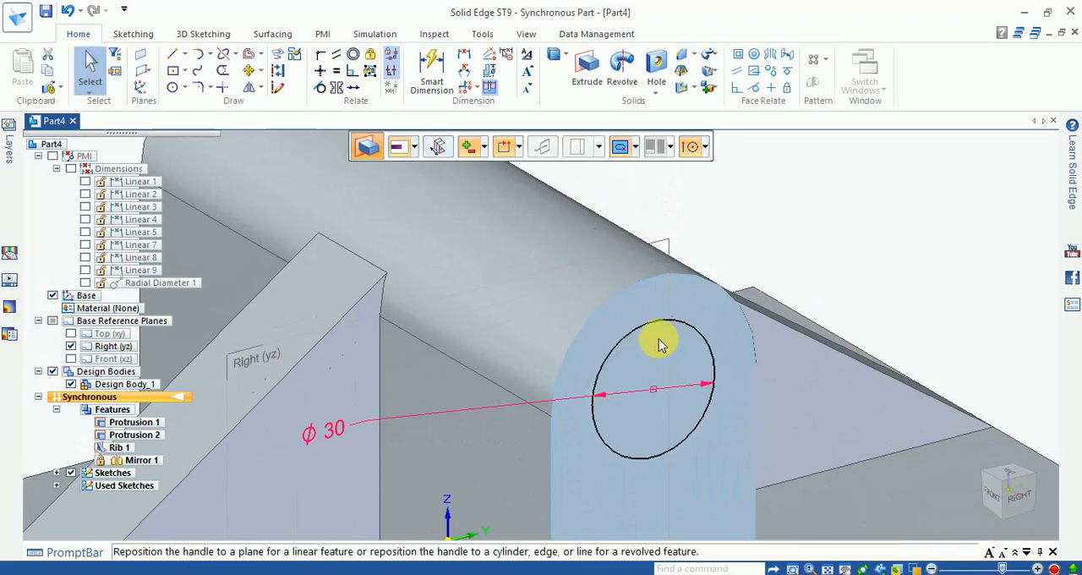
scroll(671, 350, "down", 4)
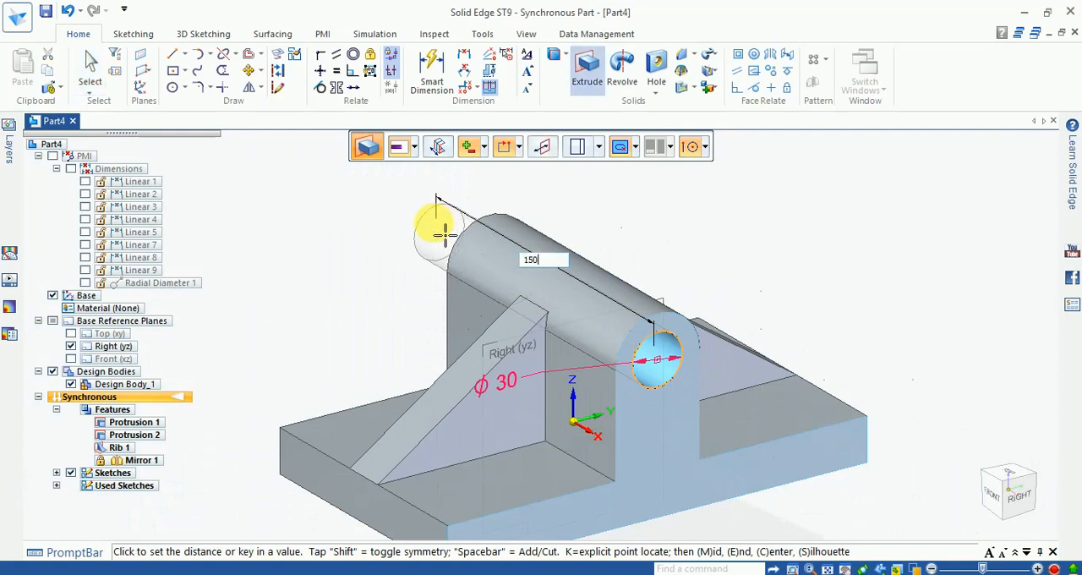
type("150.0")
key("Return")
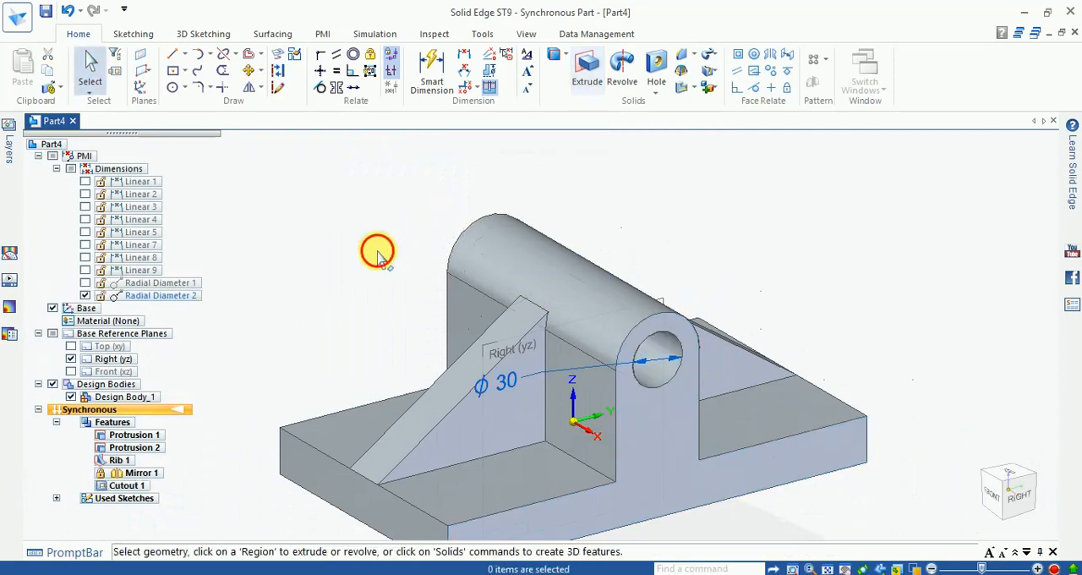
- Sketch a two-point rectangle about 184 × 9.5 mm on the part's right end face, with its lower side on the base plate's bottom edge
scroll(807, 305, "down", 3)
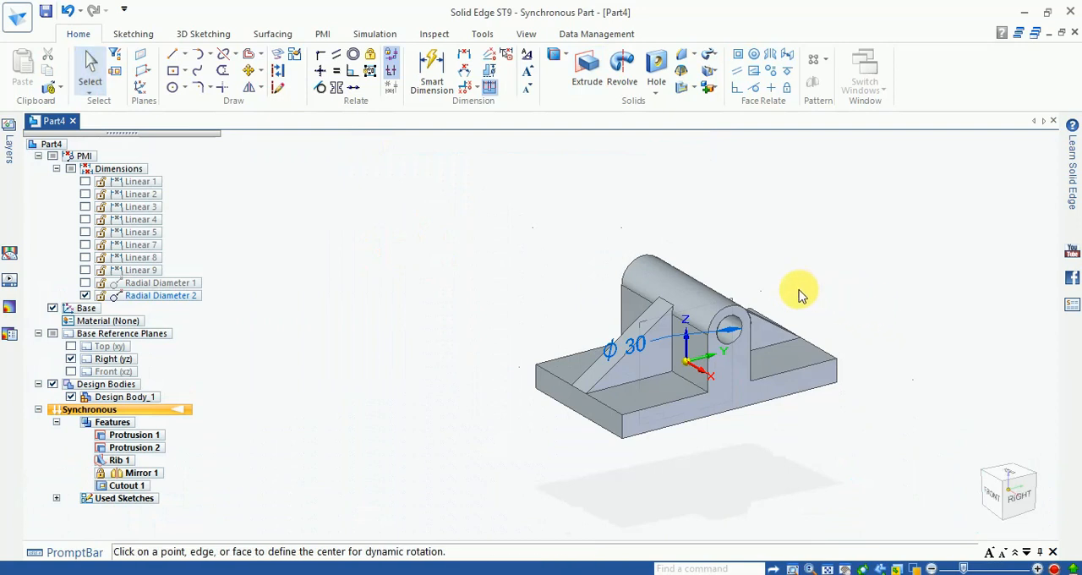
scroll(837, 337, "up", 4)
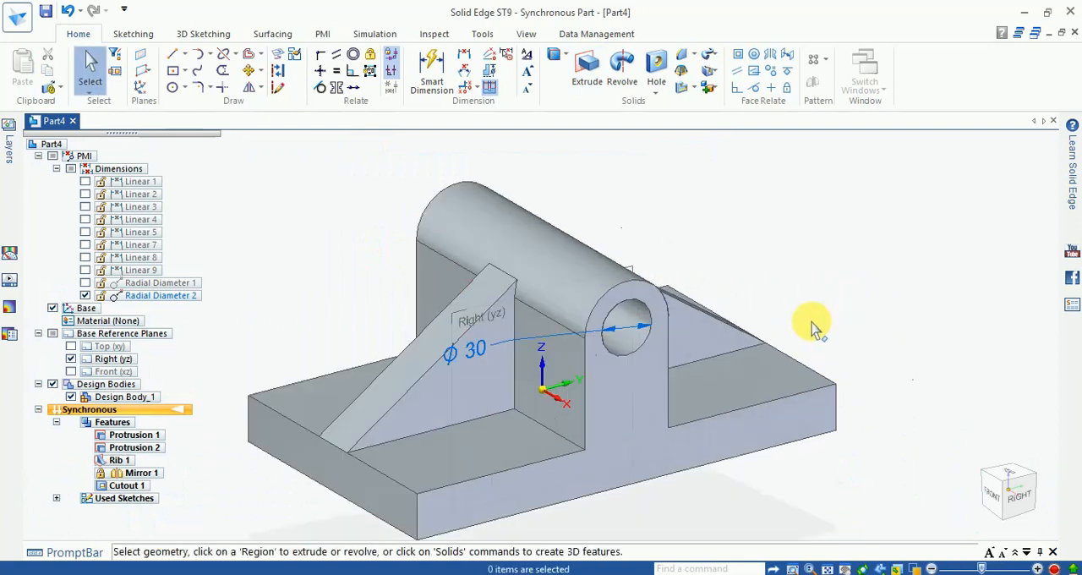
middle_click_drag(732, 380, 635, 499)
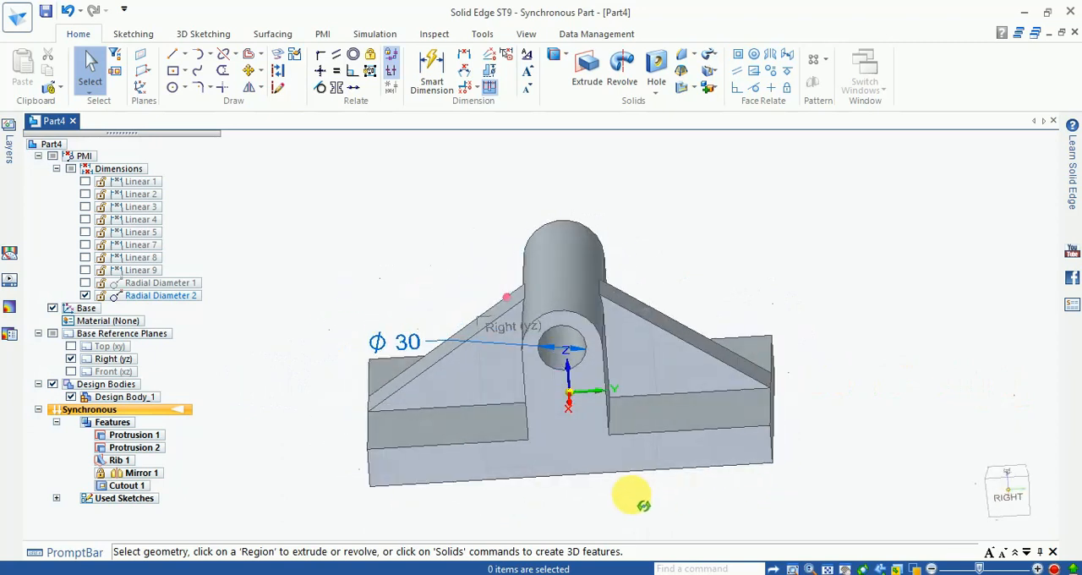
scroll(782, 357, "up", 1)
scroll(806, 382, "down", 2)
middle_click_drag(786, 409, 751, 404)
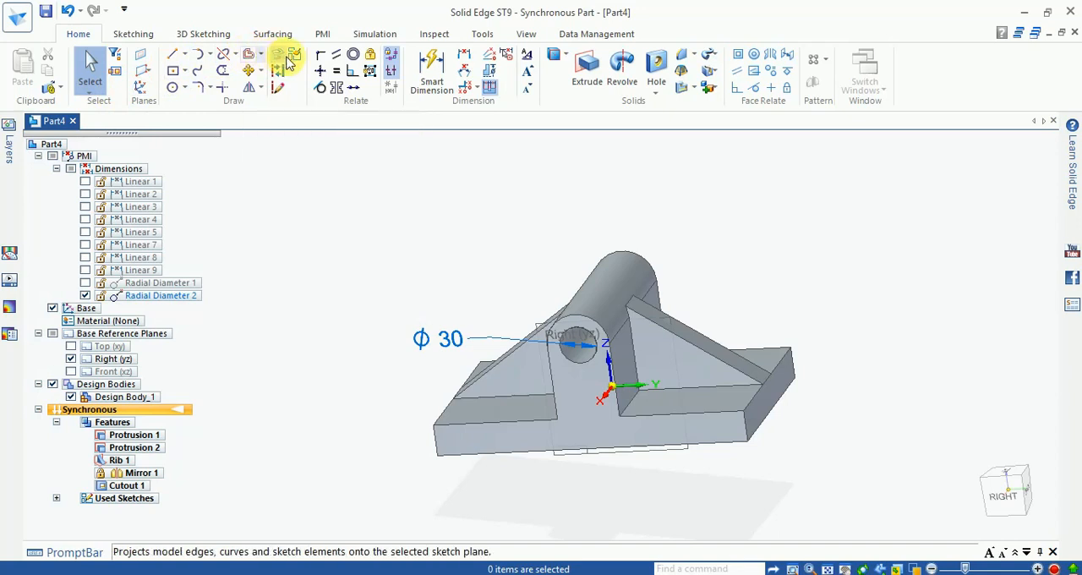
left_click(175, 72)
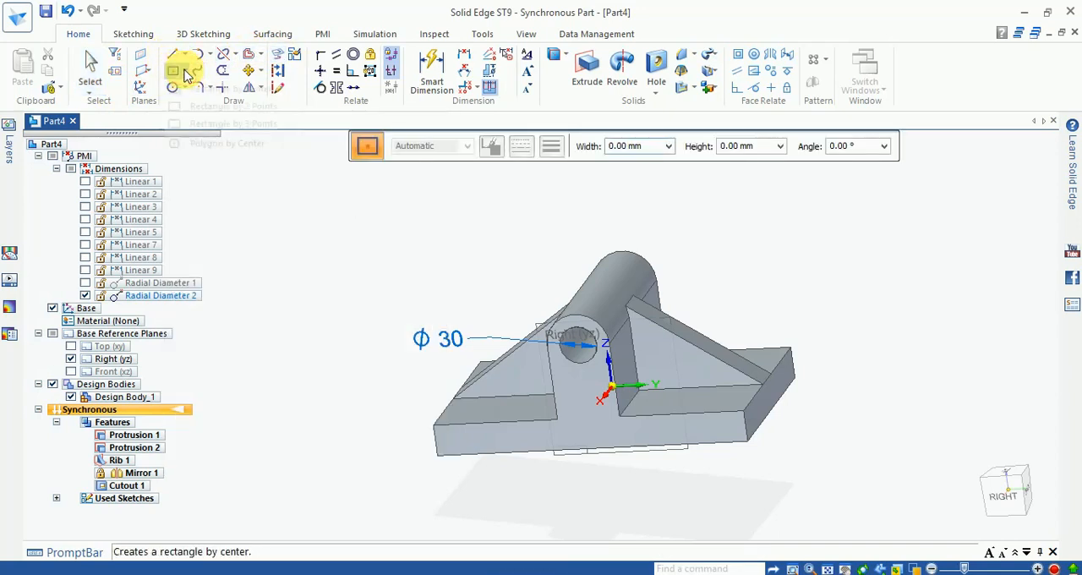
left_click(187, 71)
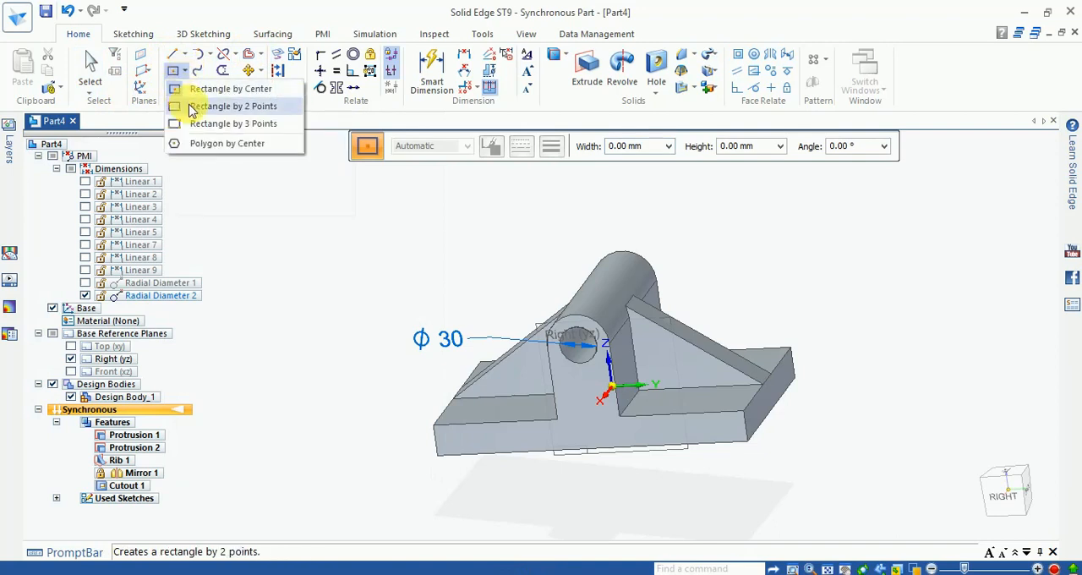
left_click(191, 107)
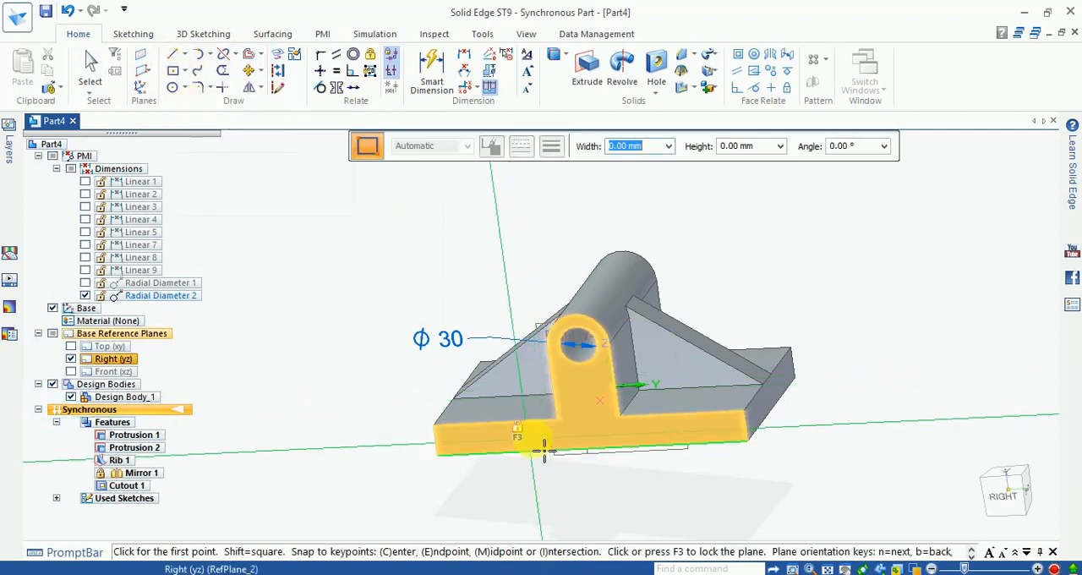
key("F3")
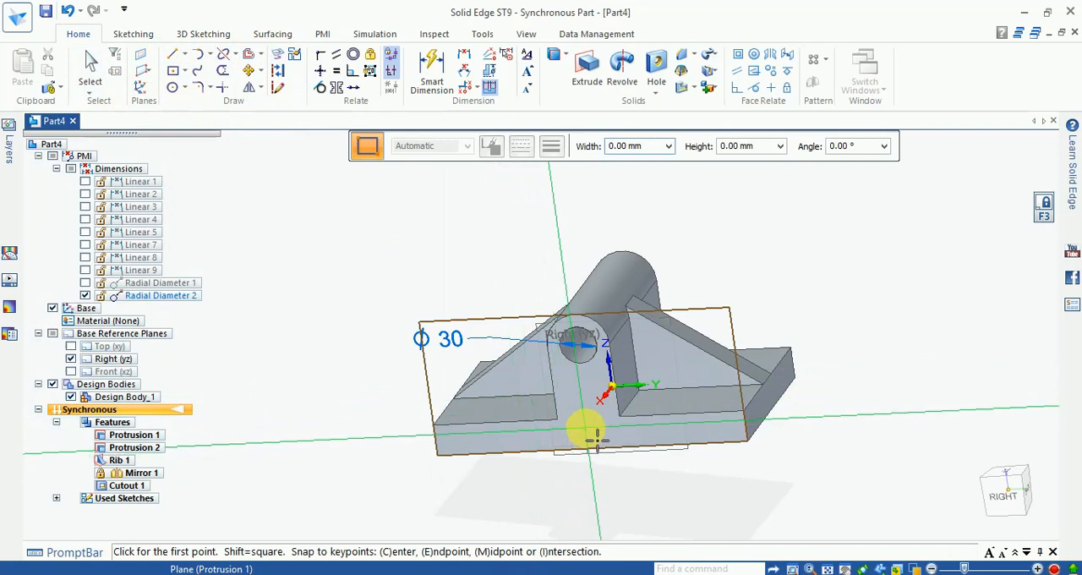
left_click(999, 499)
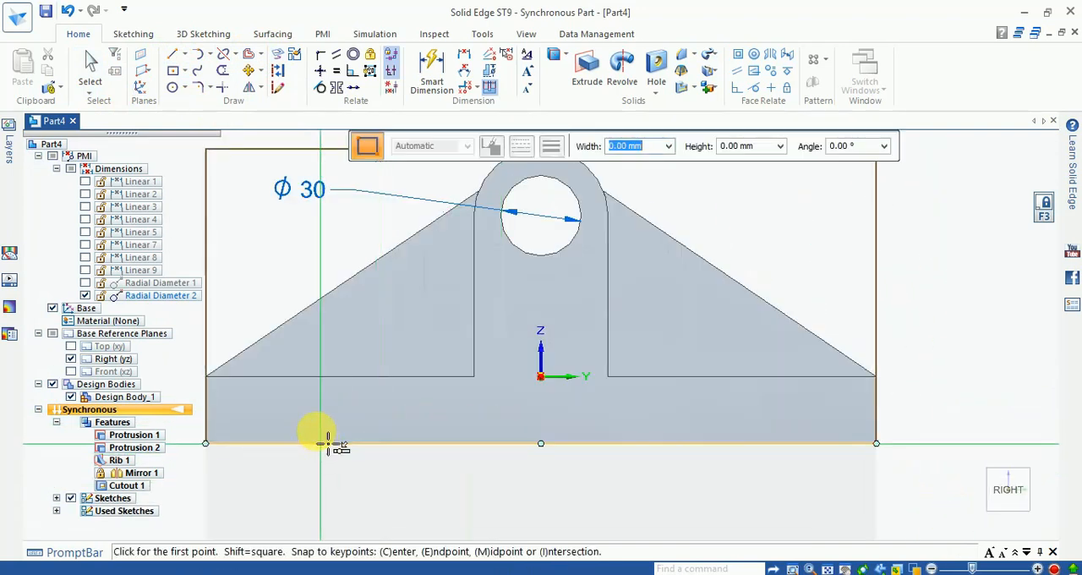
left_click(323, 419)
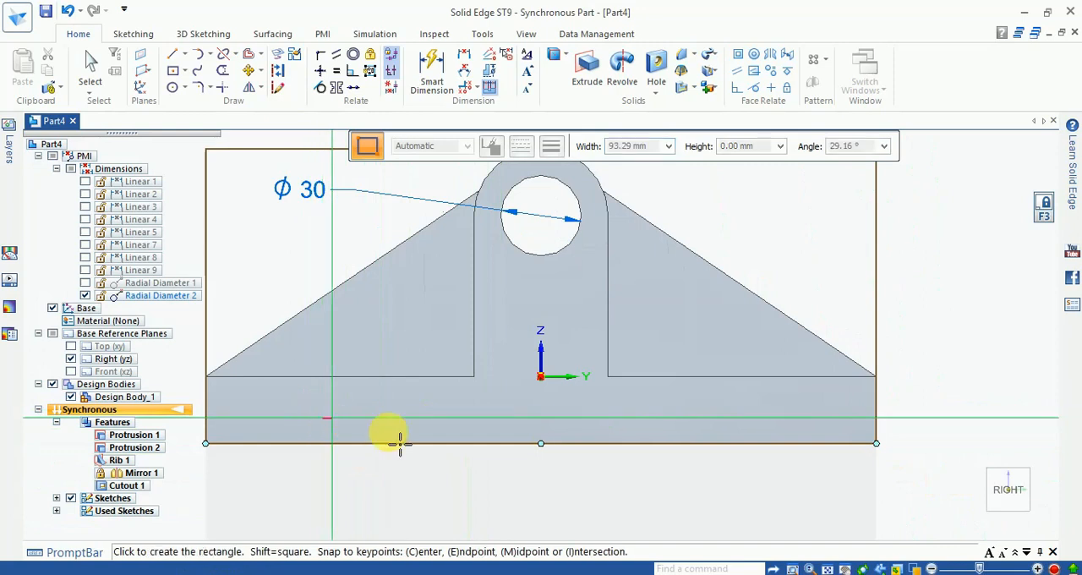
left_click(820, 448)
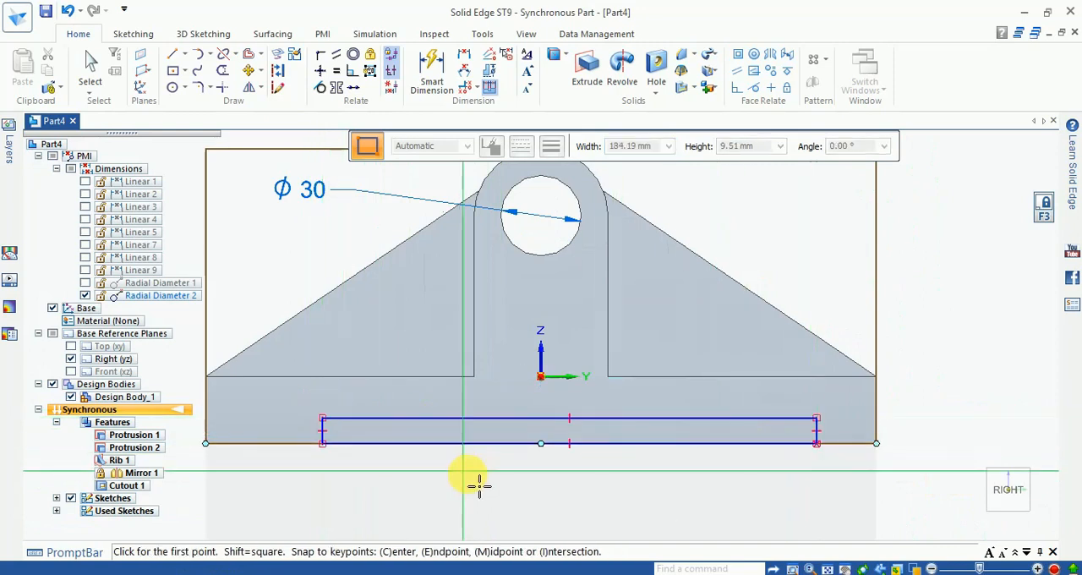
- Dimension the slot rectangle on the base plate's end face to 180 mm wide and 10 mm high
left_click(431, 72)
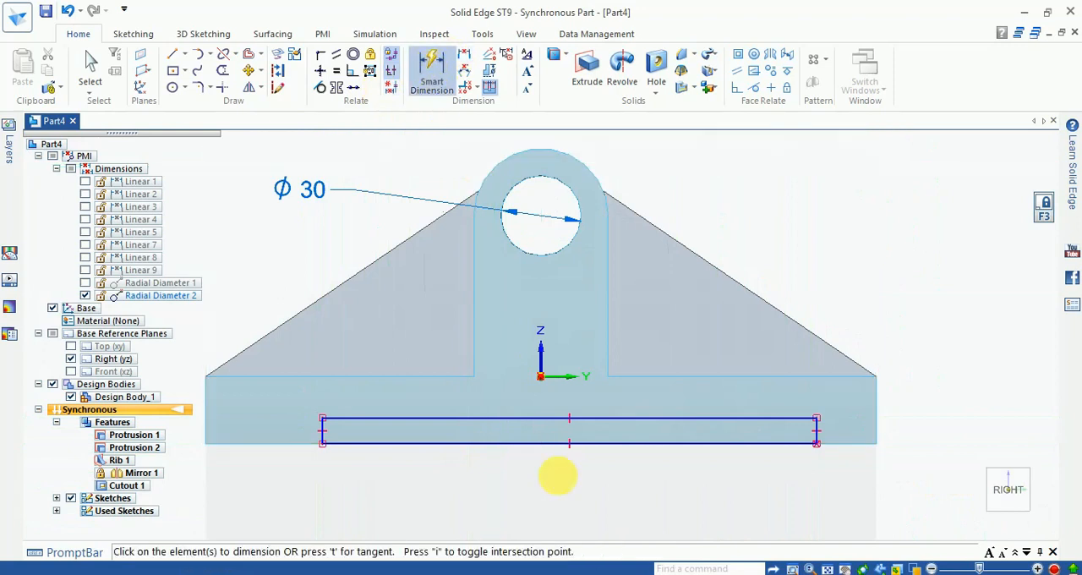
left_click(566, 418)
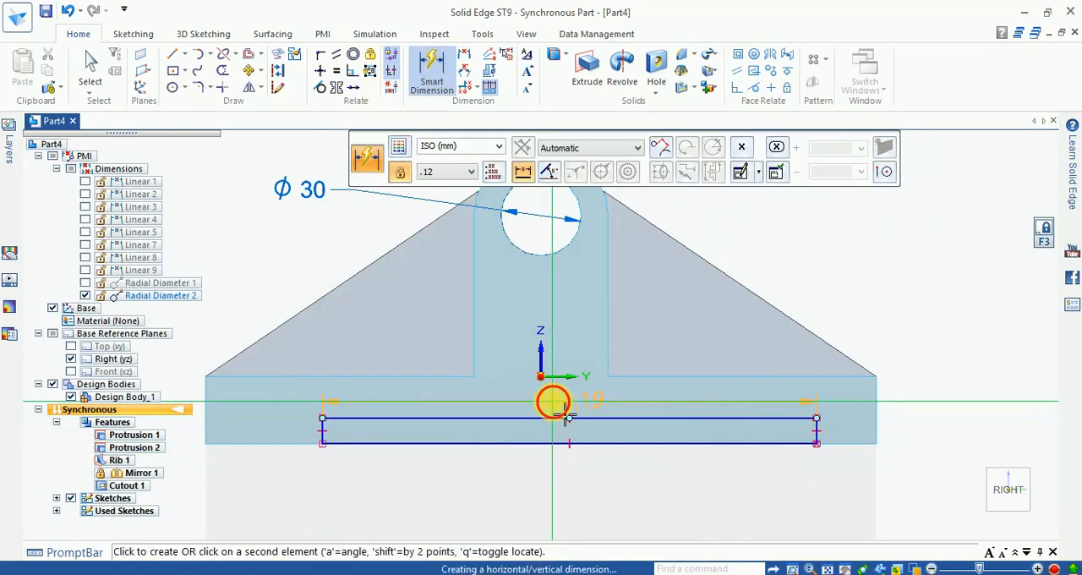
left_click(565, 411)
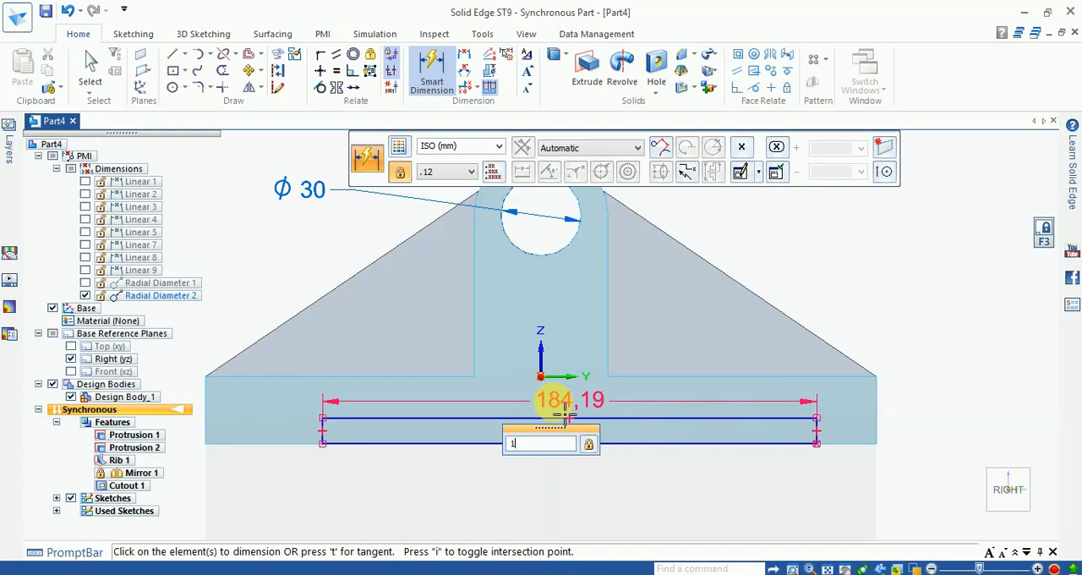
key("Return")
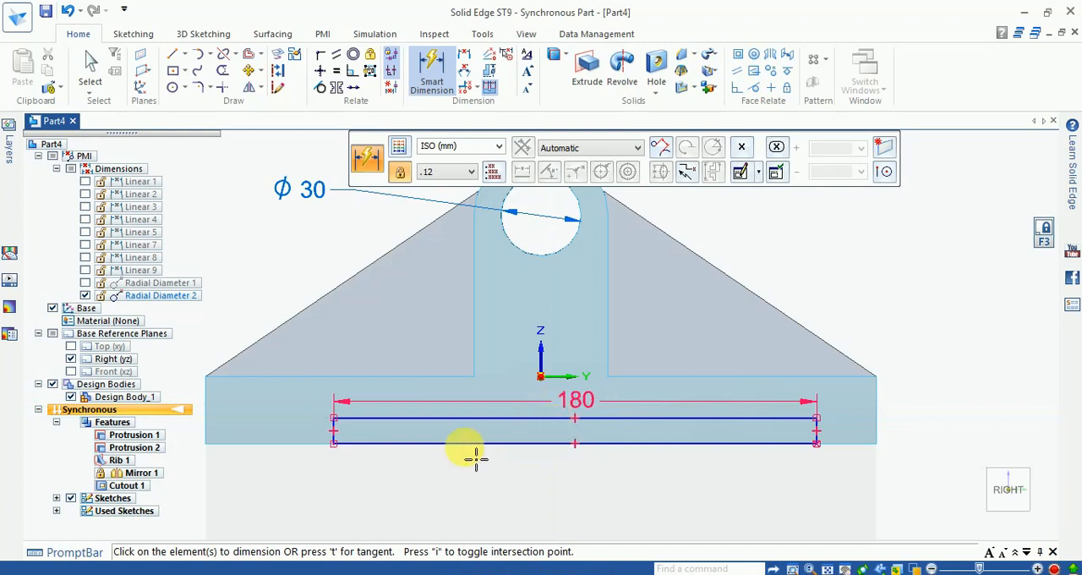
left_click(816, 433)
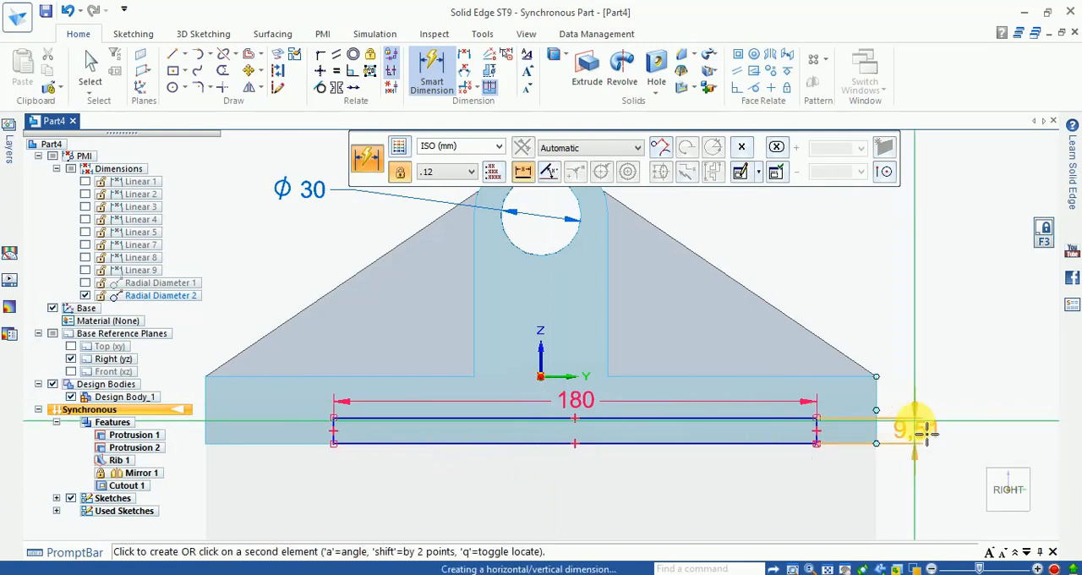
left_click(923, 432)
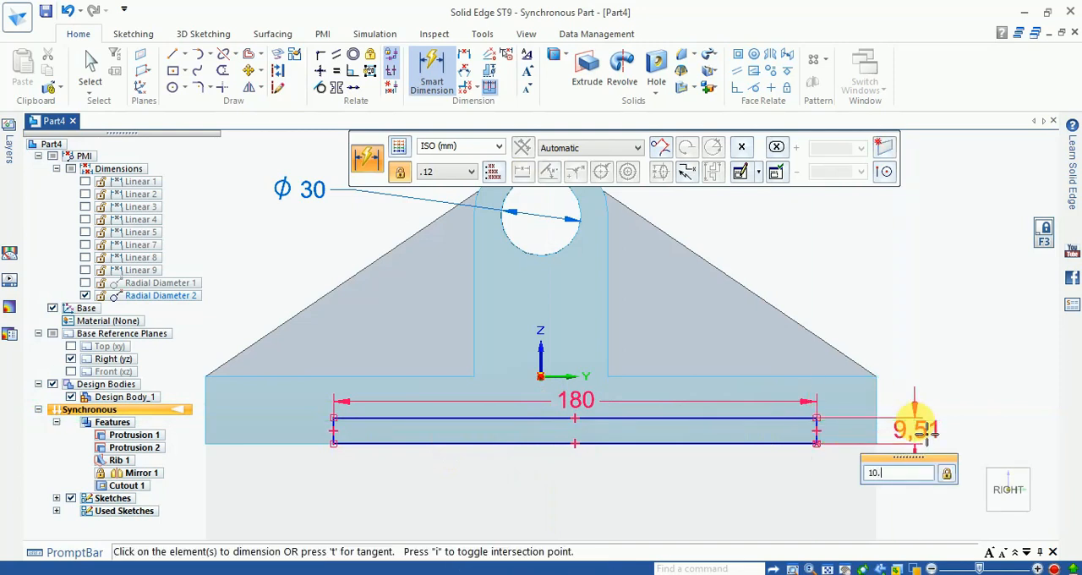
type("10.")
key("Return")
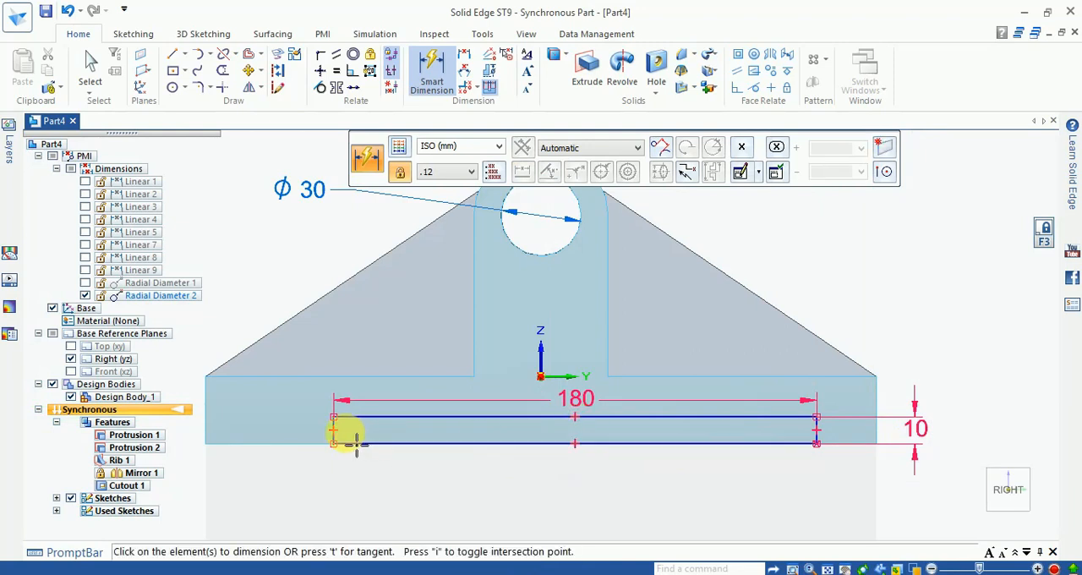
- Centre the slot rectangle by dimensioning its left side 90 mm from the origin
left_click(332, 433)
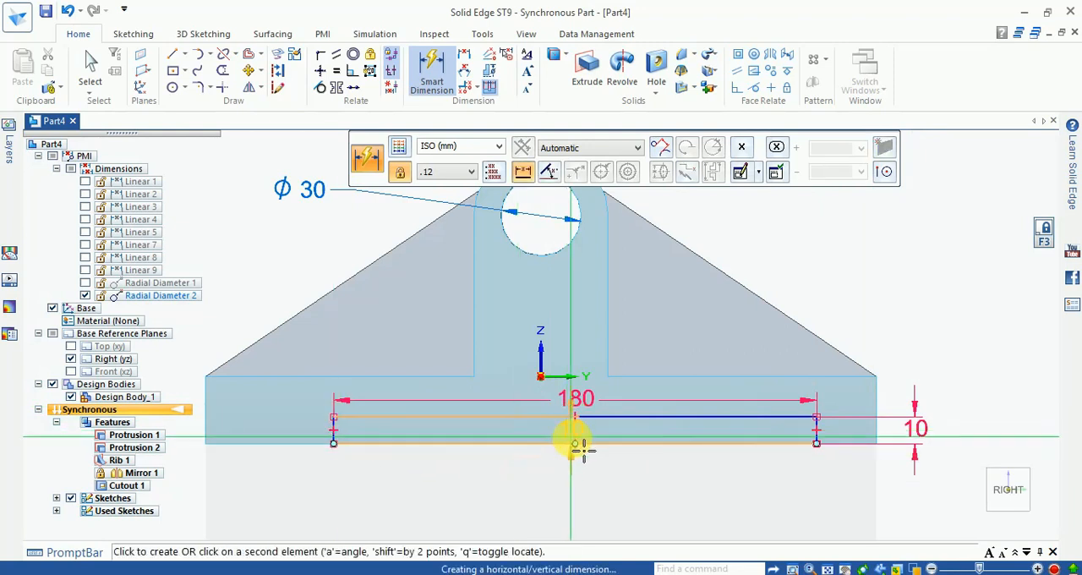
left_click(554, 385)
left_click(543, 501)
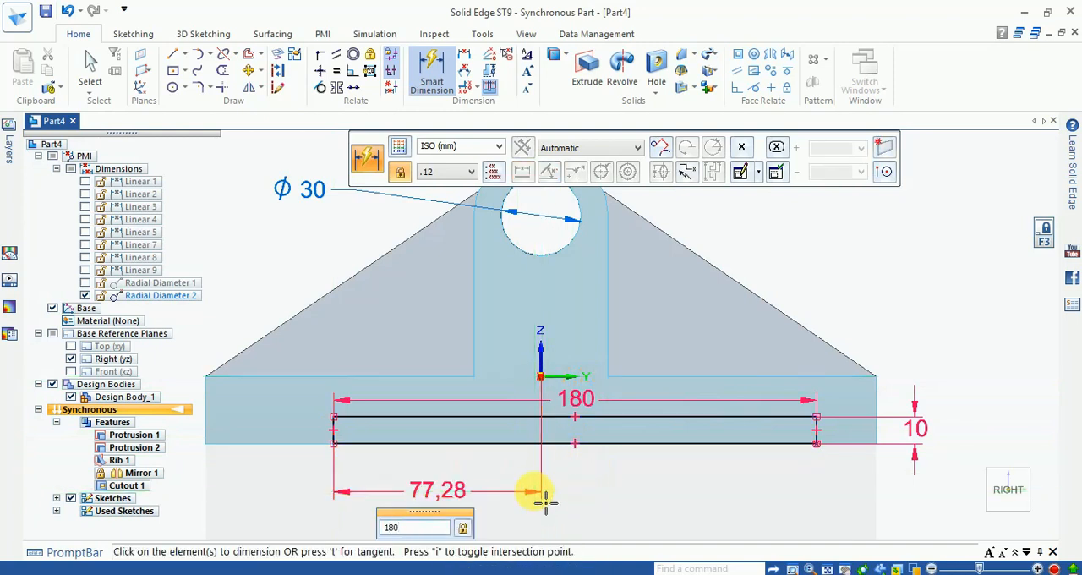
key("Return")
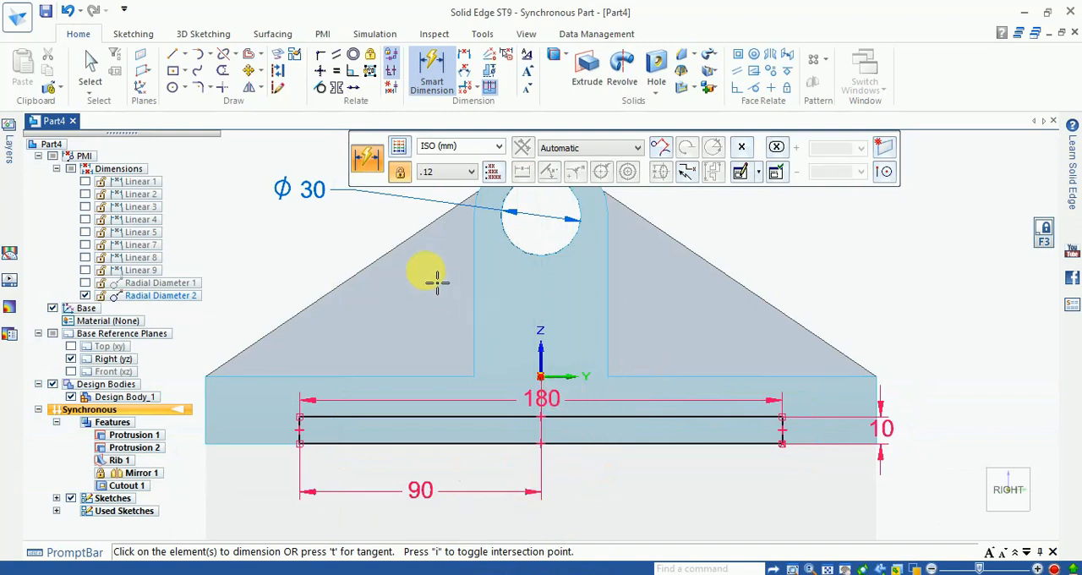
key("Escape")
- Draw a diagonal line about 14.4 mm long from the rectangle's upper-left corner inward to its lower side
left_click(172, 54)
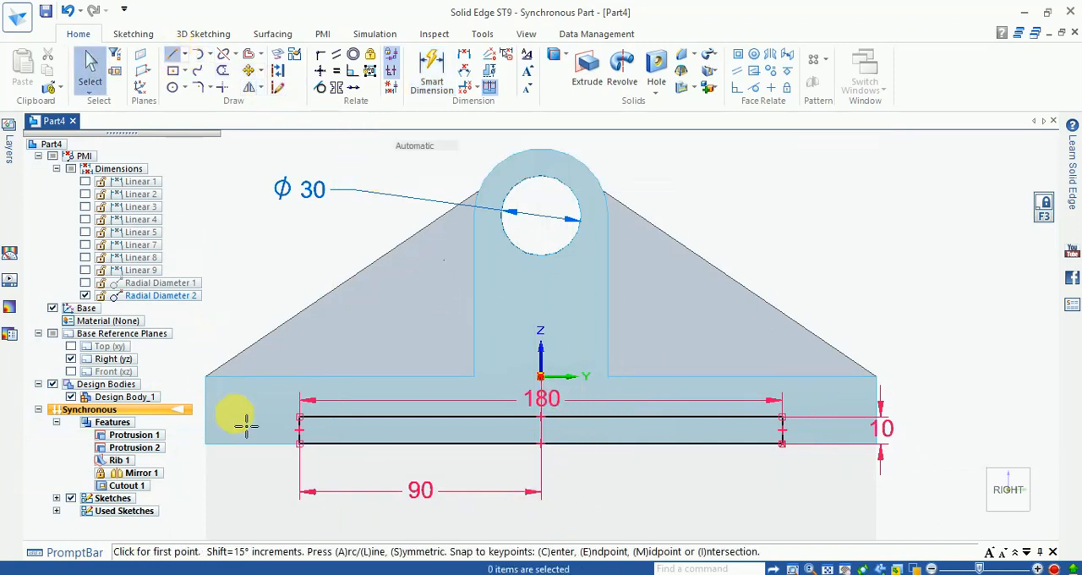
scroll(317, 437, "up", 2)
scroll(296, 419, "up", 3)
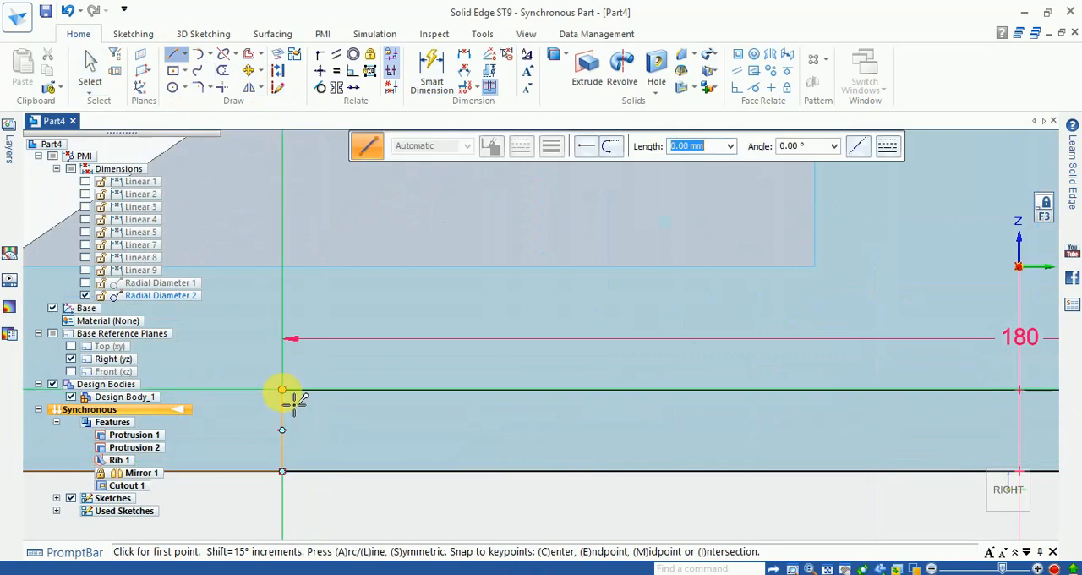
left_click(282, 390)
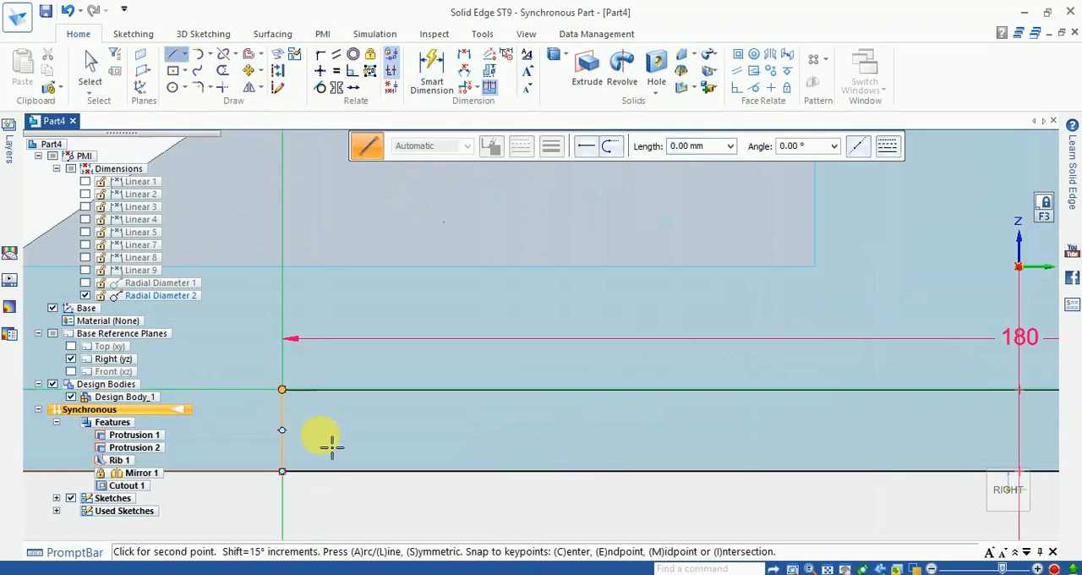
left_click(367, 472)
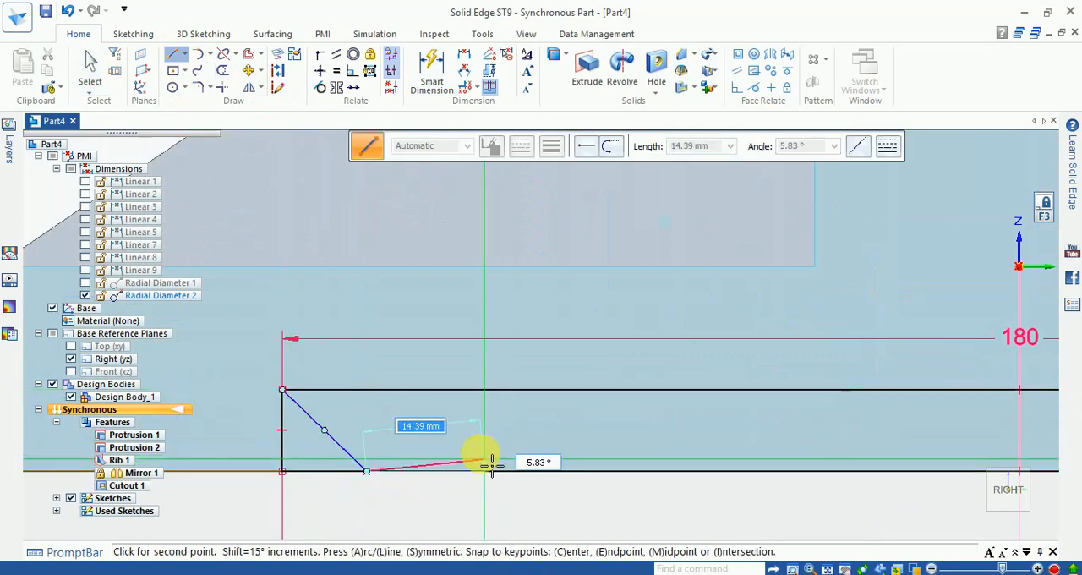
key("Escape")
key("Escape")
- Draw an opposing diagonal line from the rectangle's upper-right corner inward to its lower side
scroll(349, 423, "down", 3)
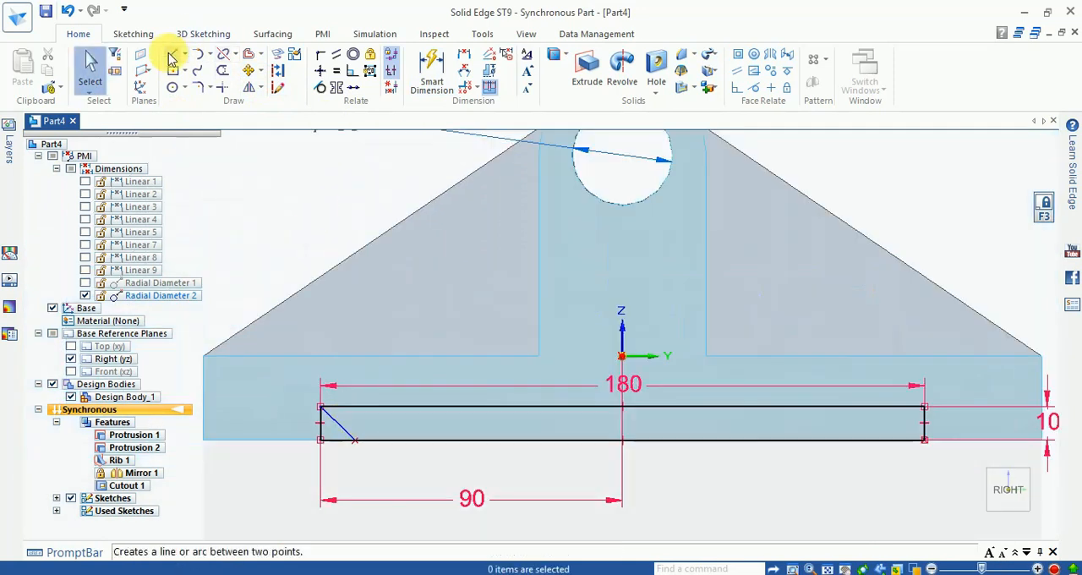
left_click(171, 53)
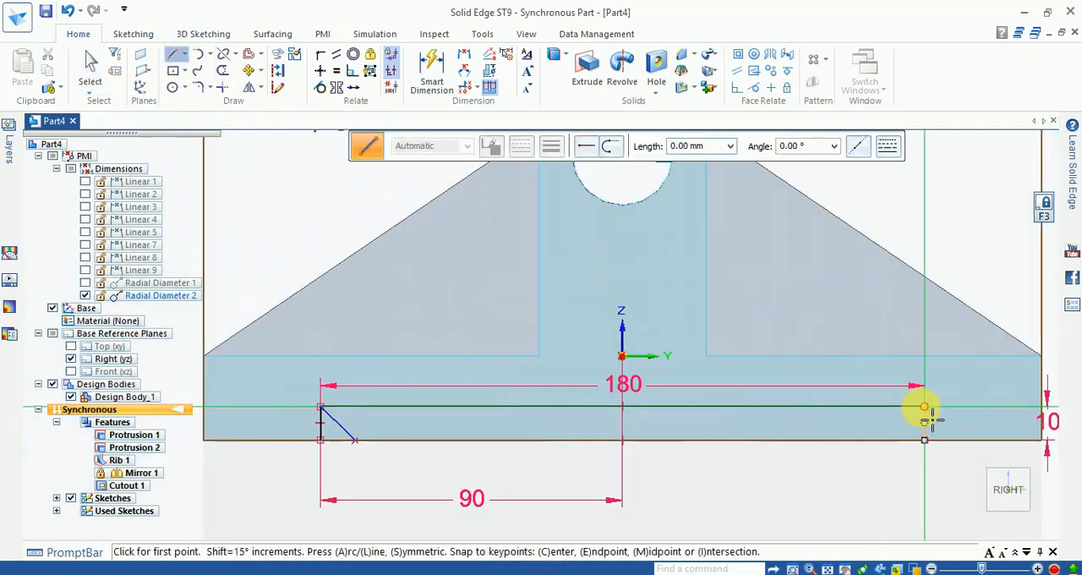
left_click(924, 407)
left_click(883, 440)
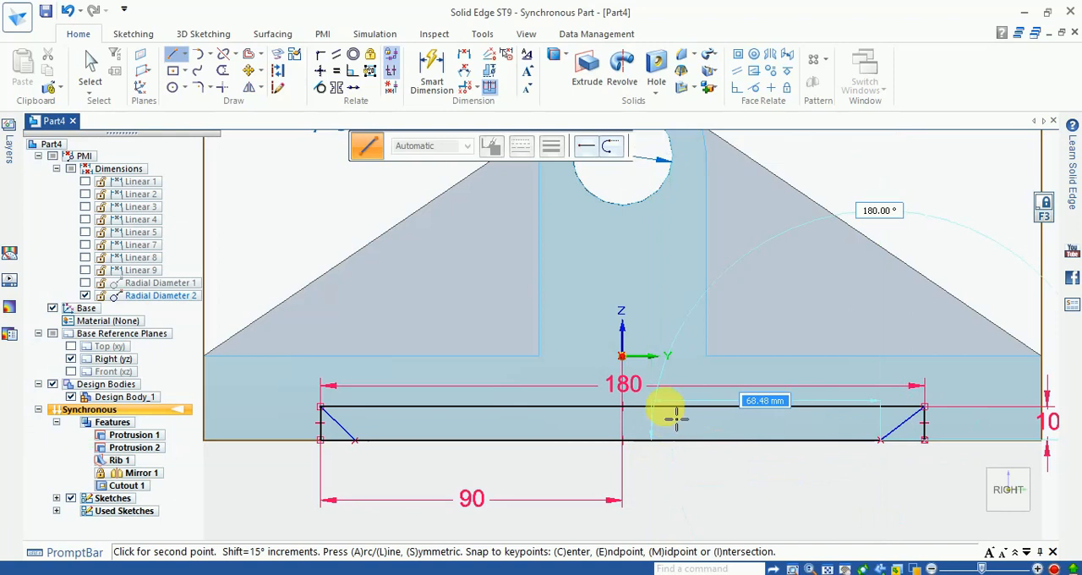
key("Escape")
- Dimension the left diagonal's lower endpoint 10 mm horizontally from the rectangle's left side
left_click(432, 72)
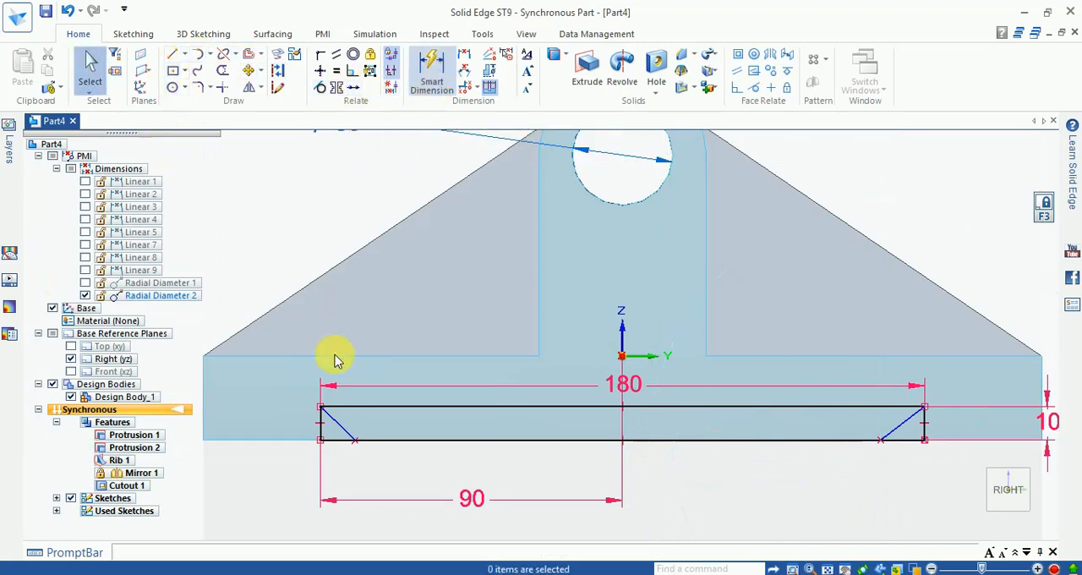
scroll(339, 457, "up", 3)
scroll(348, 465, "up", 2)
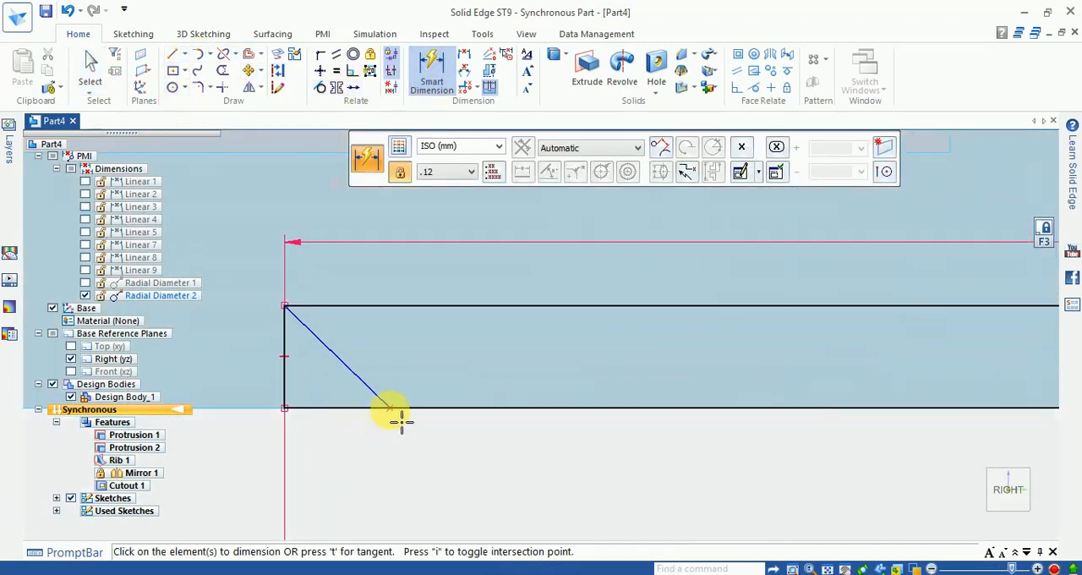
scroll(400, 416, "down", 2)
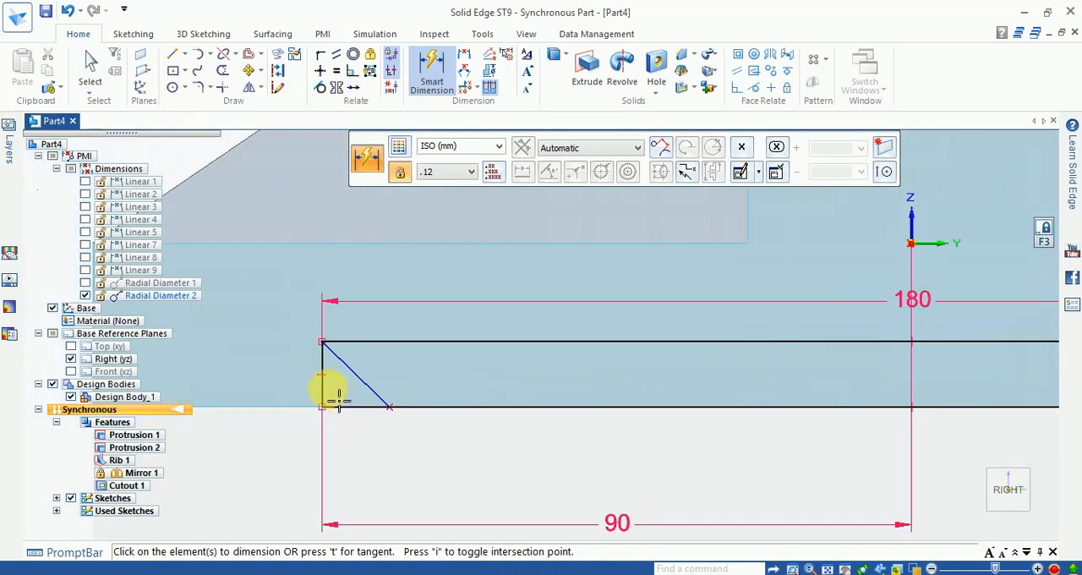
left_click(331, 399)
left_click(390, 409)
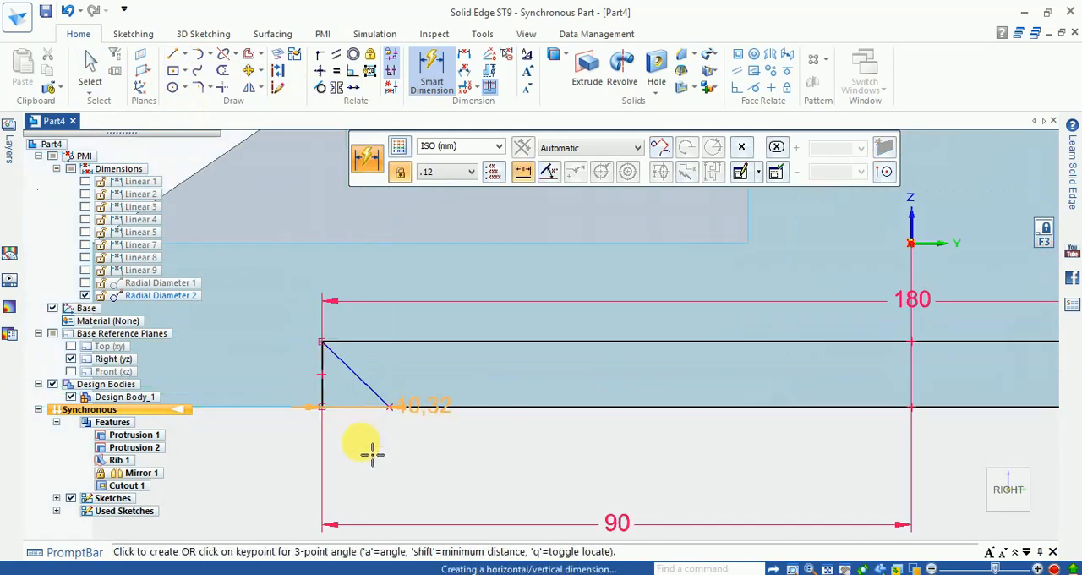
left_click(372, 455)
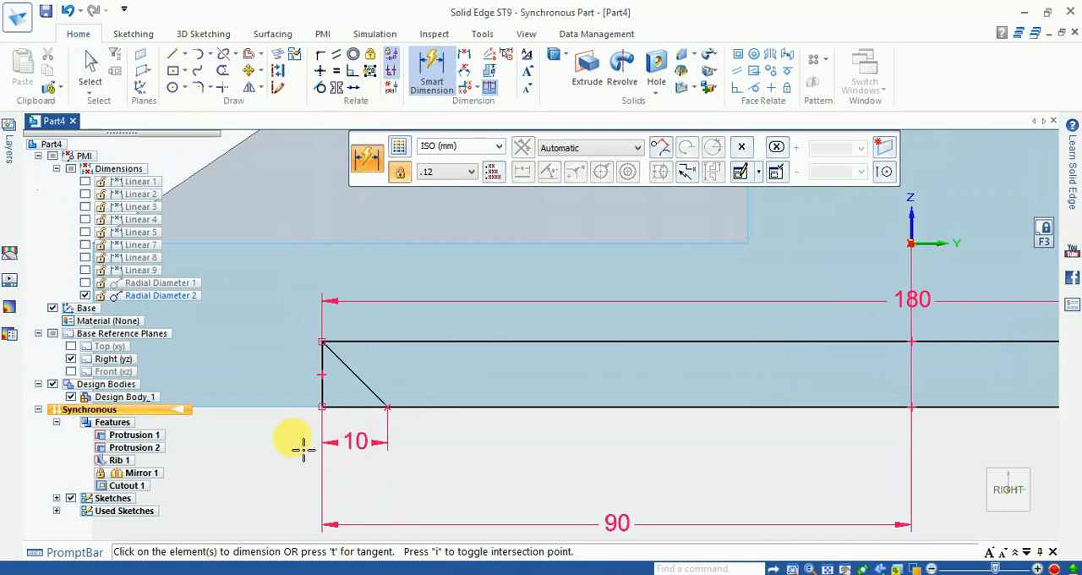
key("Escape")
- Dimension the right diagonal's lower endpoint 10 mm horizontally from the rectangle's right side
scroll(404, 441, "down", 5)
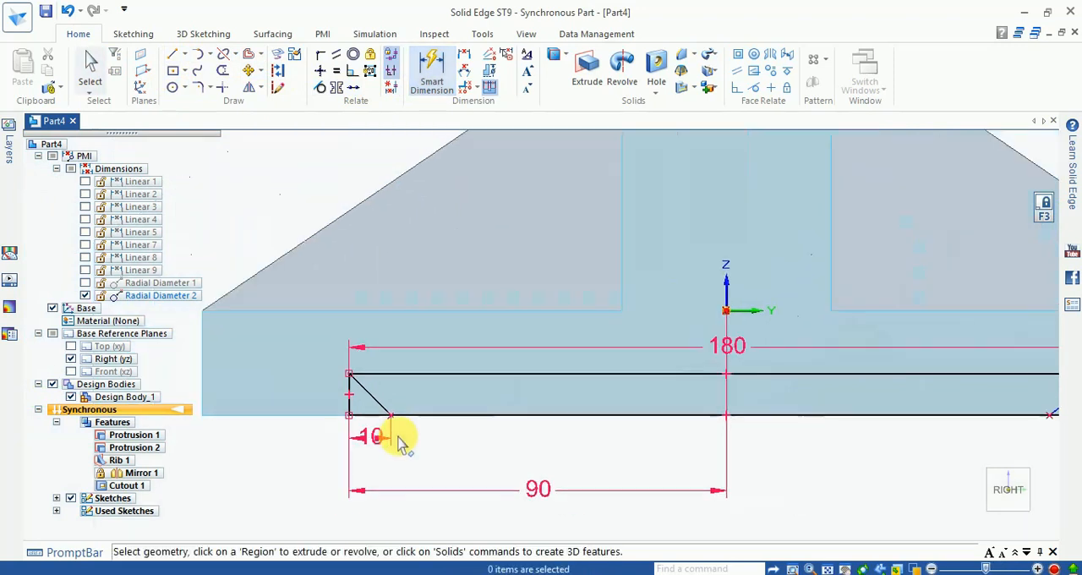
scroll(753, 415, "up", 6)
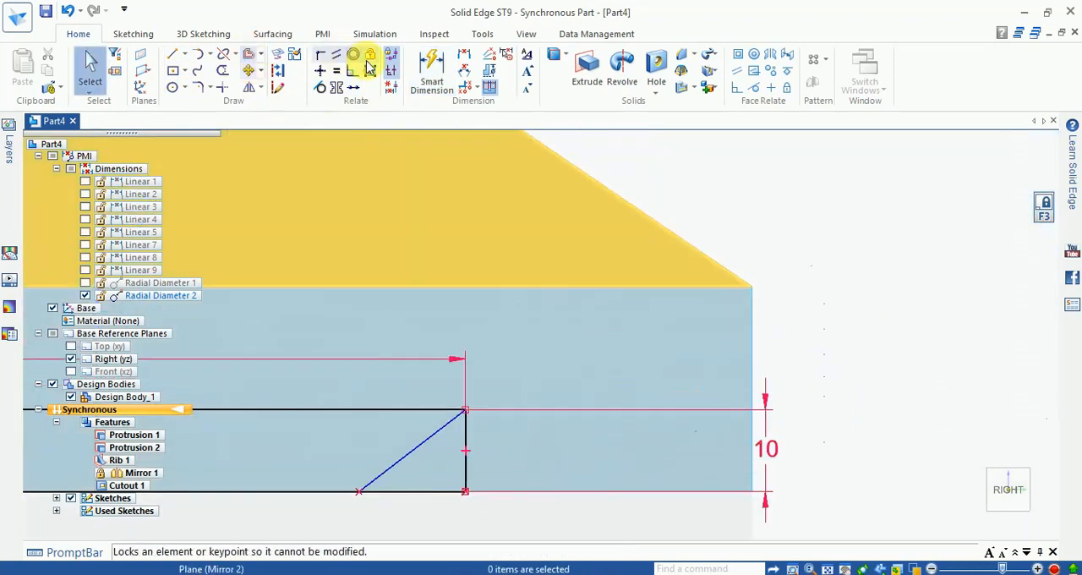
left_click(431, 72)
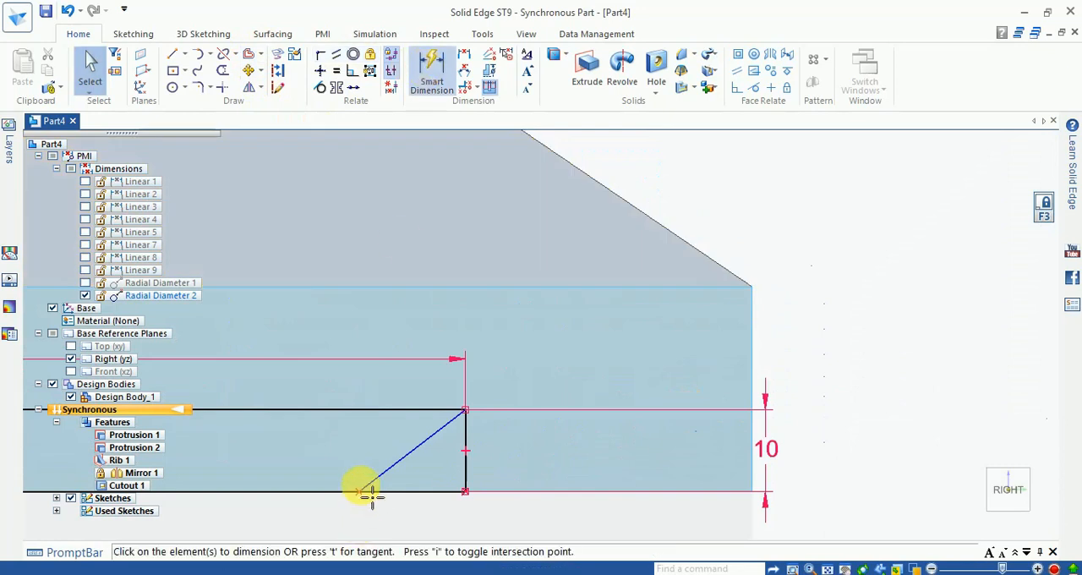
left_click(470, 482)
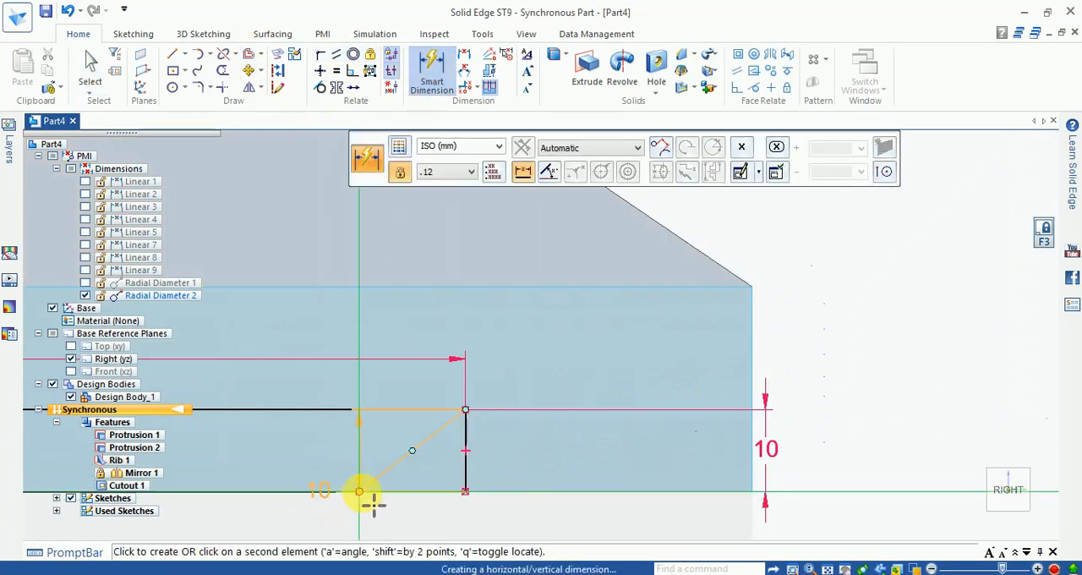
left_click(373, 505)
left_click(415, 522)
type("1")
key("Return")
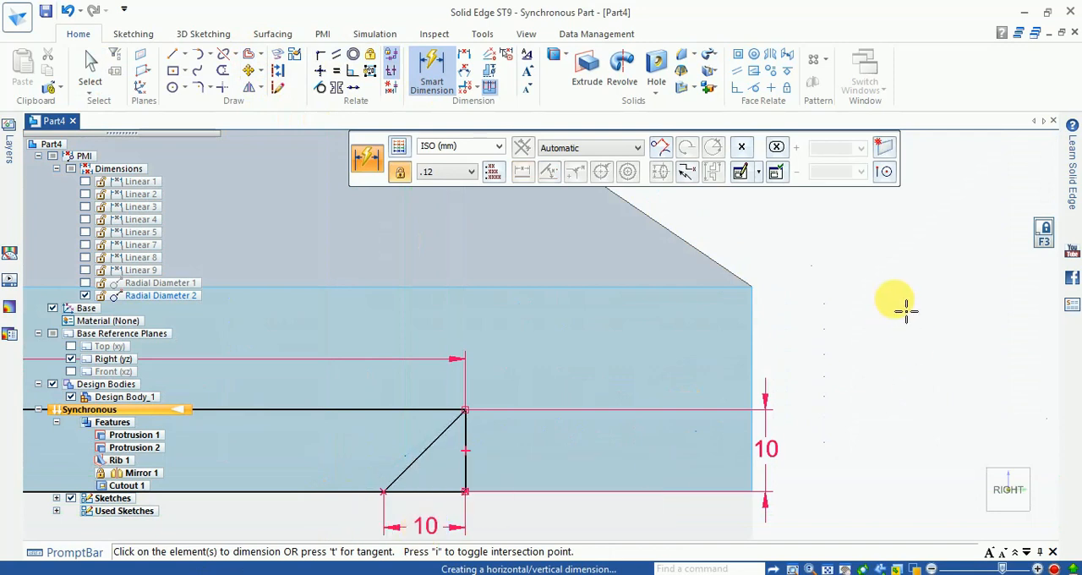
- Trim away the rectangle's vertical sides and lower-edge ends outside both diagonals, leaving a closed trapezoidal slot profile
left_click(222, 70)
left_click(474, 488)
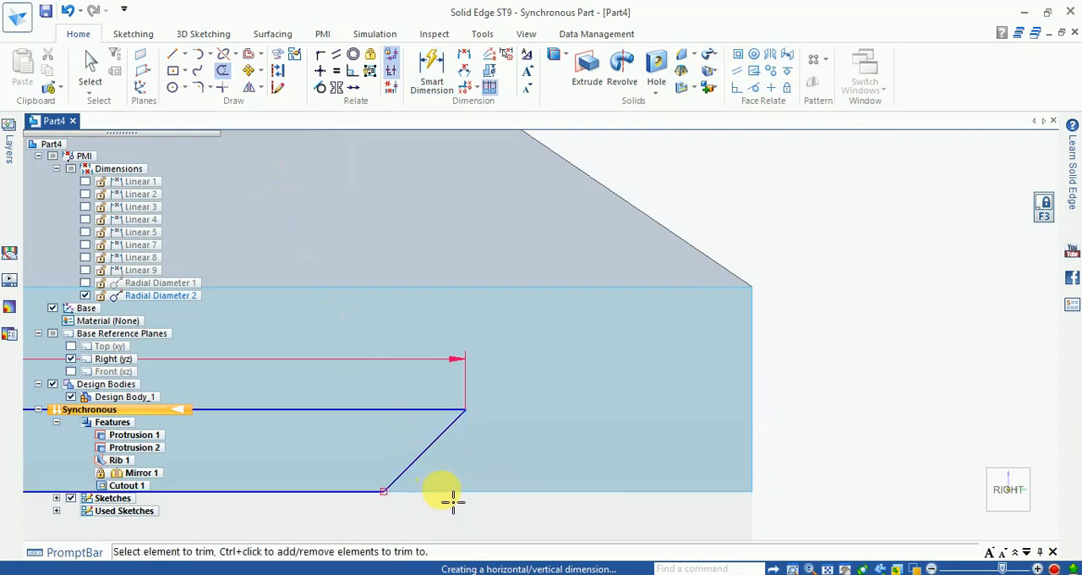
scroll(708, 434, "down", 8)
scroll(543, 435, "up", 5)
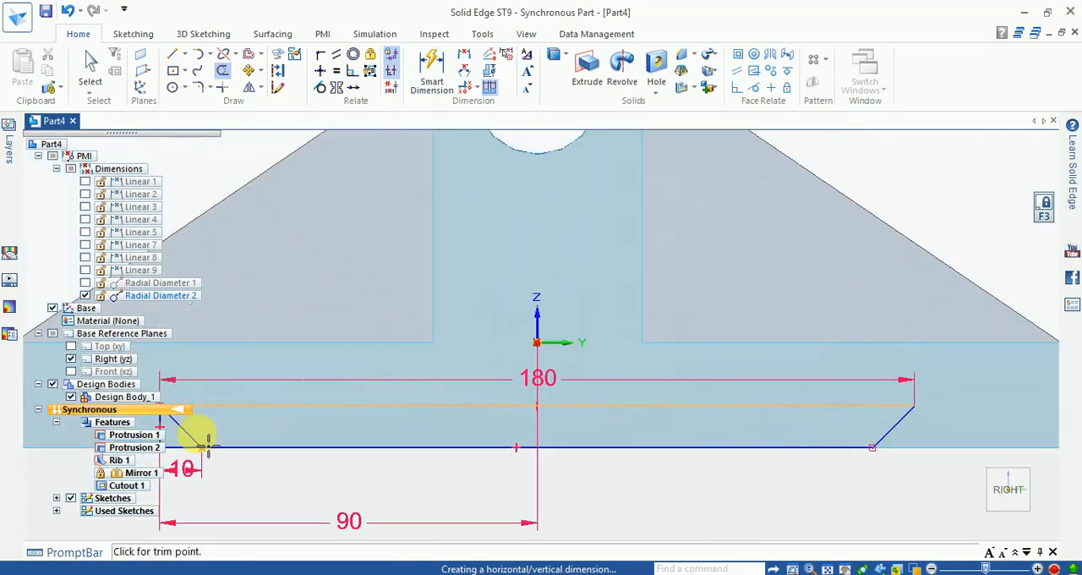
scroll(556, 459, "down", 3)
scroll(254, 436, "up", 8)
left_click(284, 440)
left_click(327, 533)
scroll(363, 461, "down", 5)
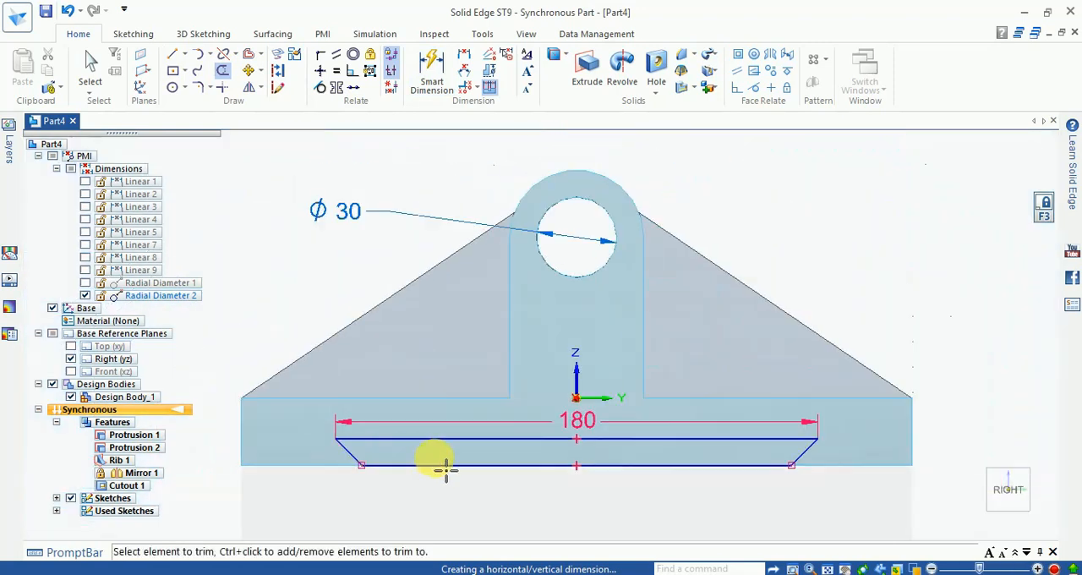
- Cut the trapezoidal slot region 150 mm through the base plate to form the dovetail bottom slot
left_click(903, 567)
left_click(976, 504)
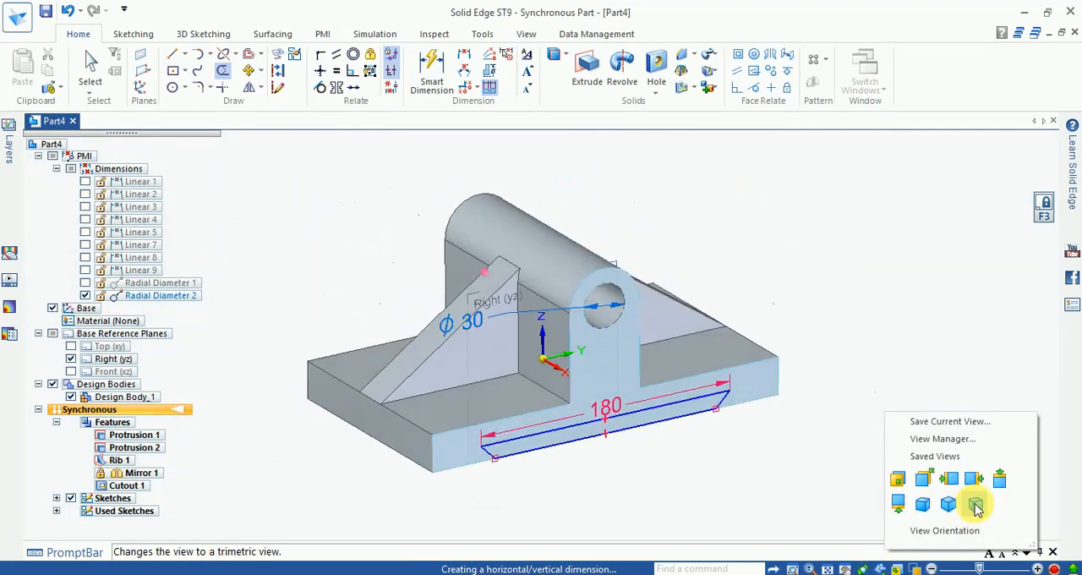
scroll(572, 440, "up", 4)
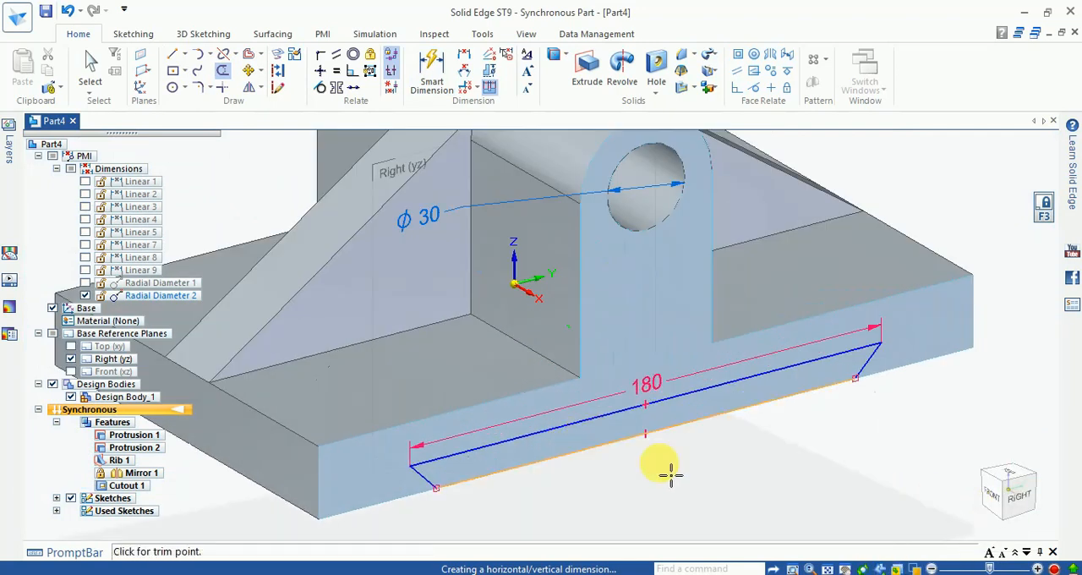
key("Escape")
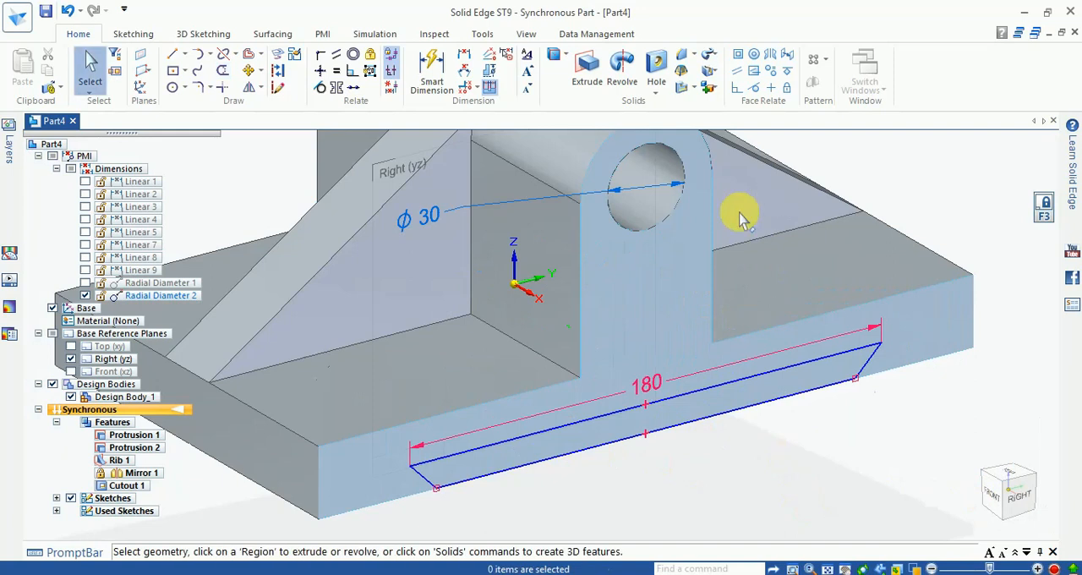
left_click(727, 401)
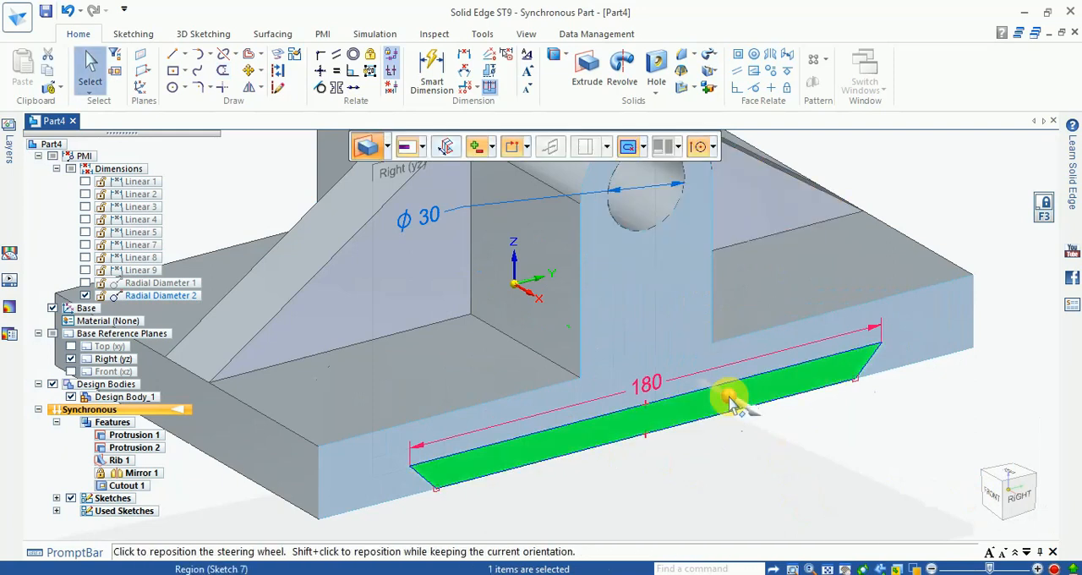
left_click(704, 387)
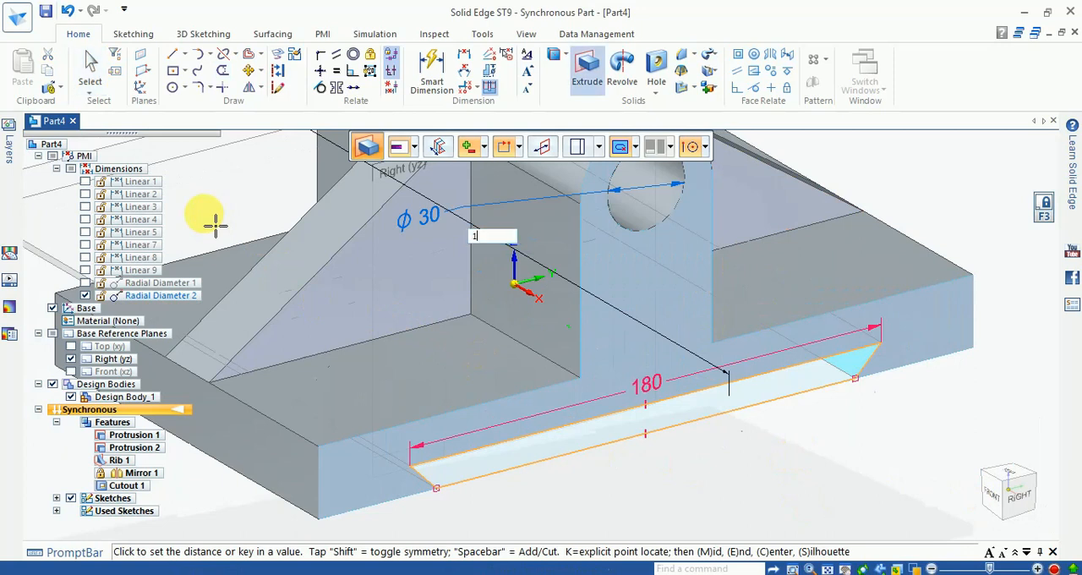
type("150")
key("Return")
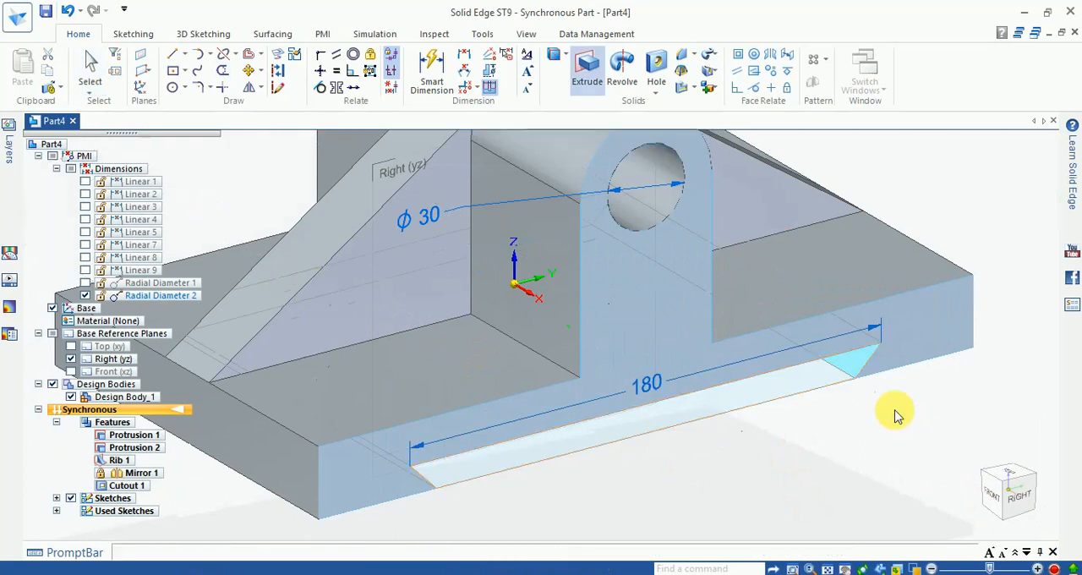
scroll(842, 435, "down", 3)
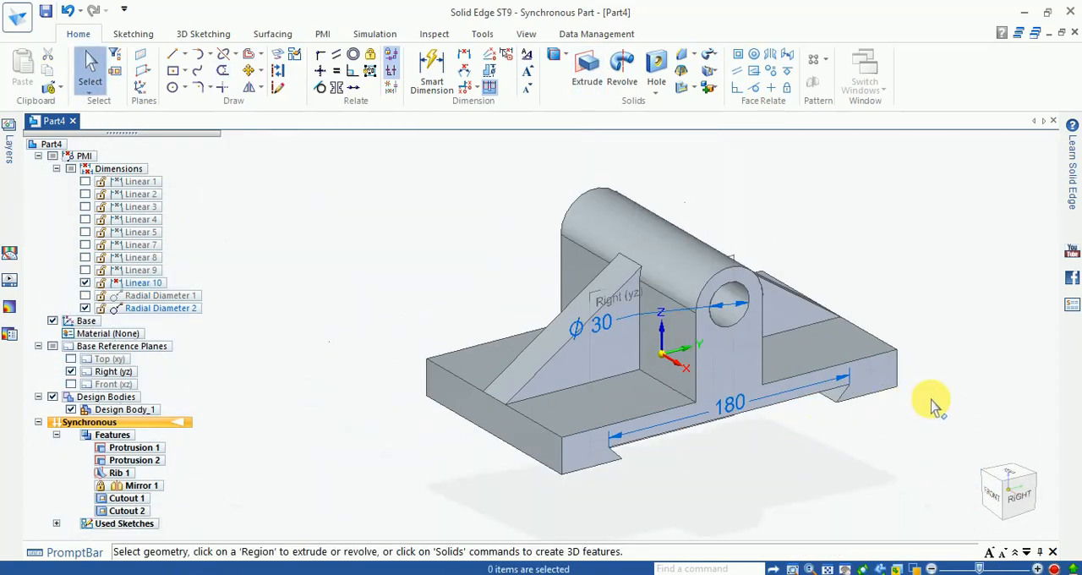
- Hide the Right (yz) reference plane and clear the selection
left_click(736, 258)
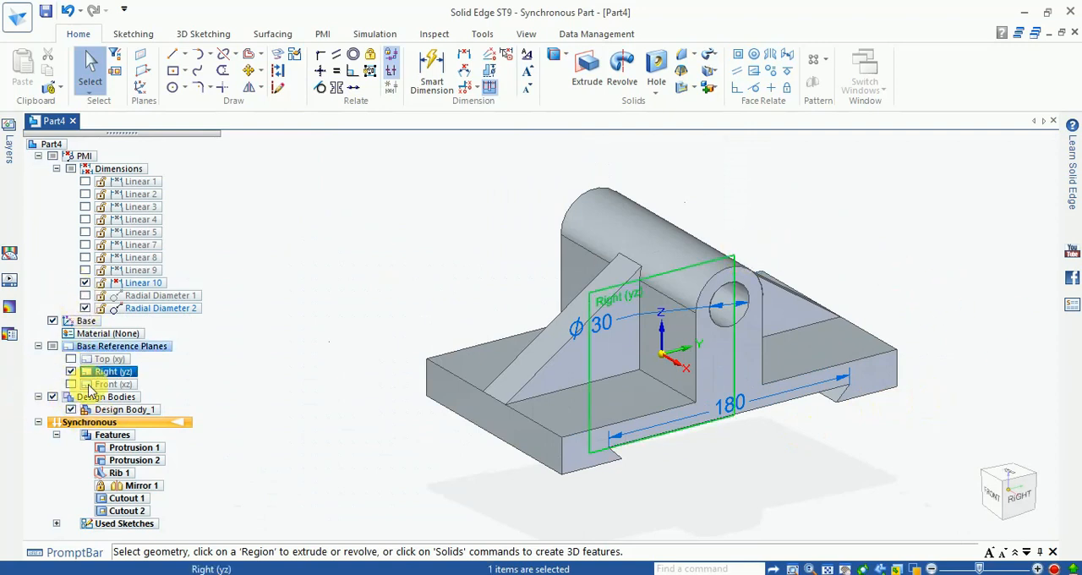
left_click(461, 263)
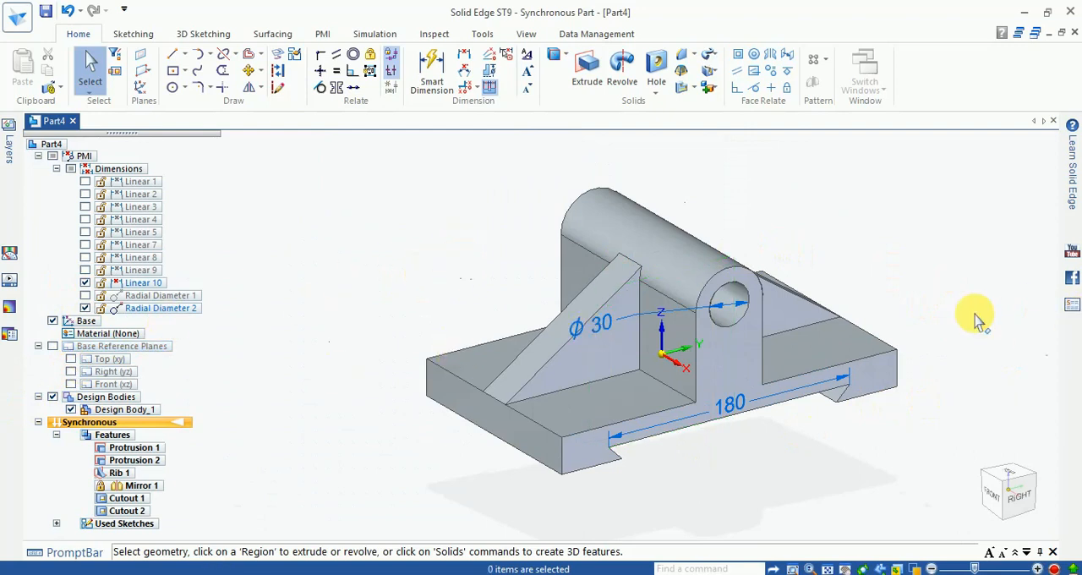
middle_click_drag(825, 299, 820, 296, "shift")
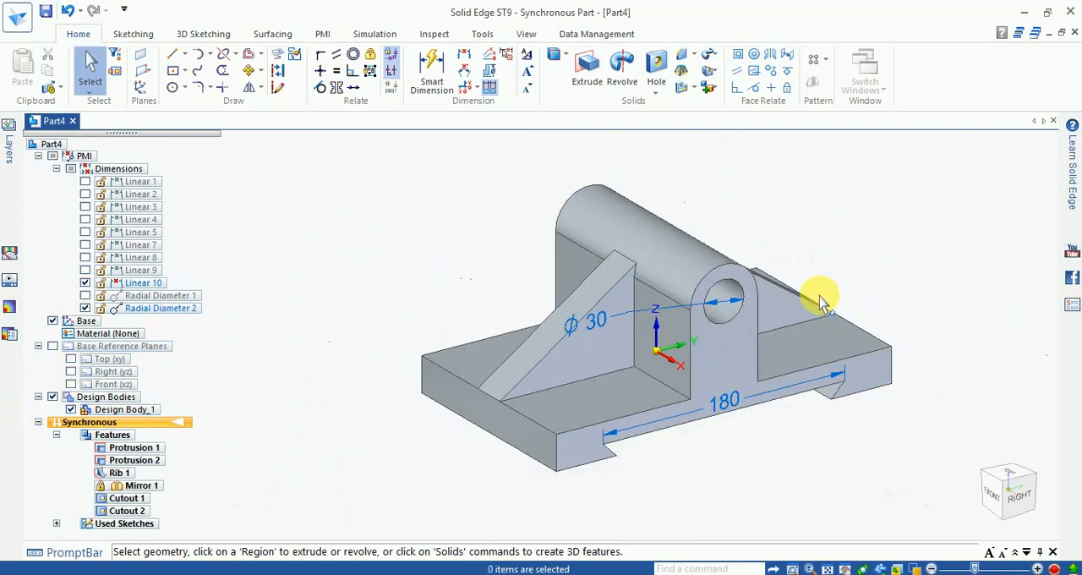
- Hide the base coordinate system and the two remaining visible dimensions, the 180 mm slot width and the 30 mm bore diameter
left_click(39, 156)
left_click(38, 156)
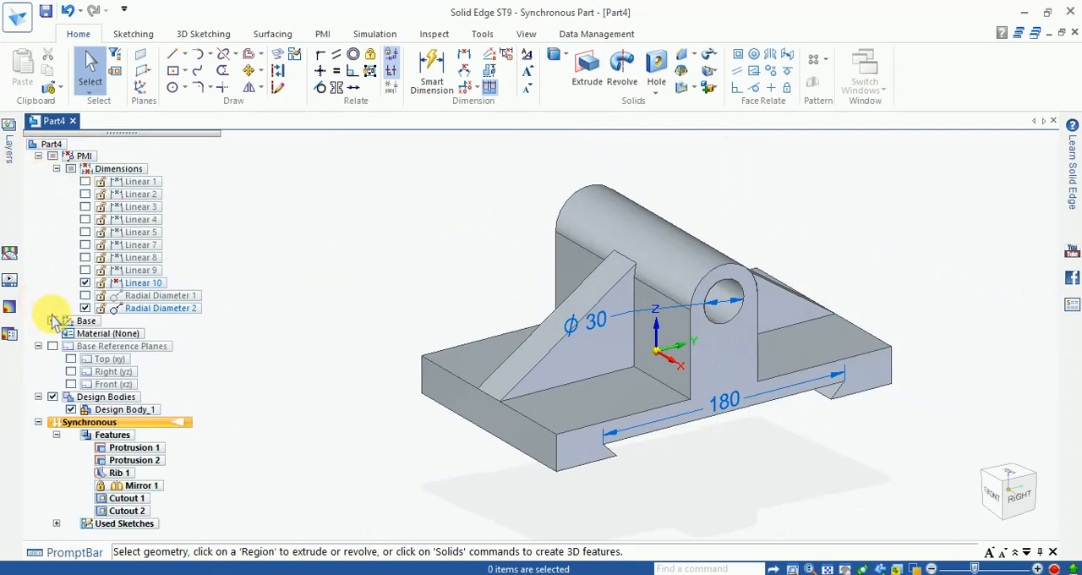
left_click(52, 321)
left_click(85, 284)
left_click(85, 308)
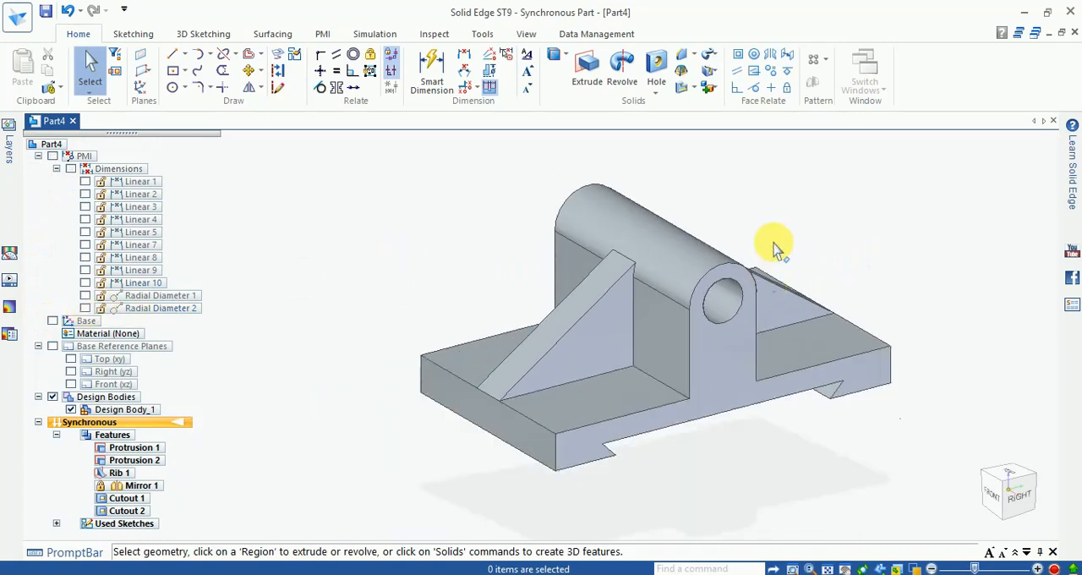
left_click(395, 37)
left_click(433, 36)
left_click(484, 36)
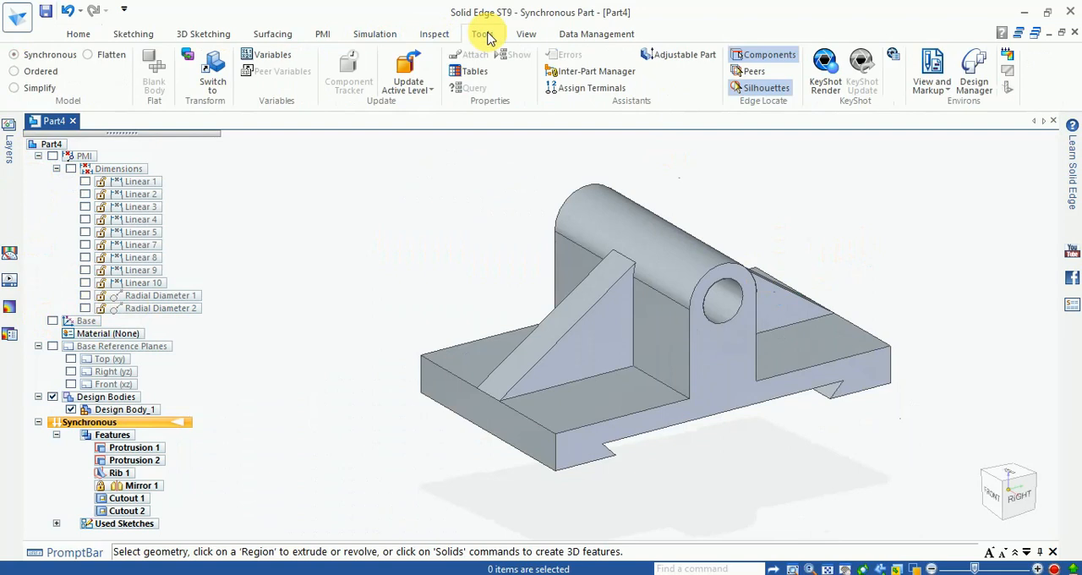
- Set the Part base style to Orange in the Color Manager, using individual part styles
left_click(524, 36)
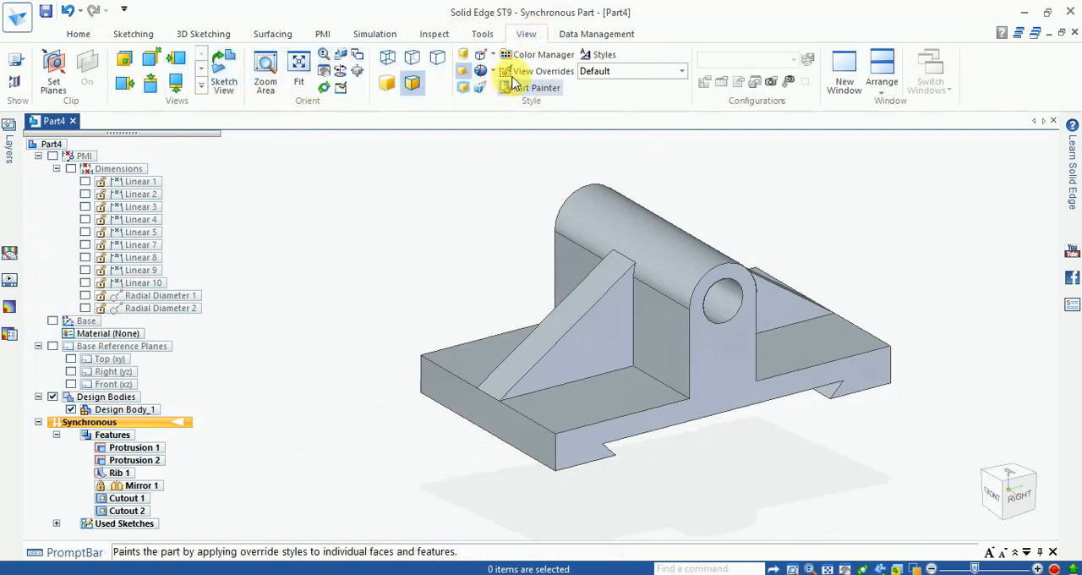
left_click(529, 73)
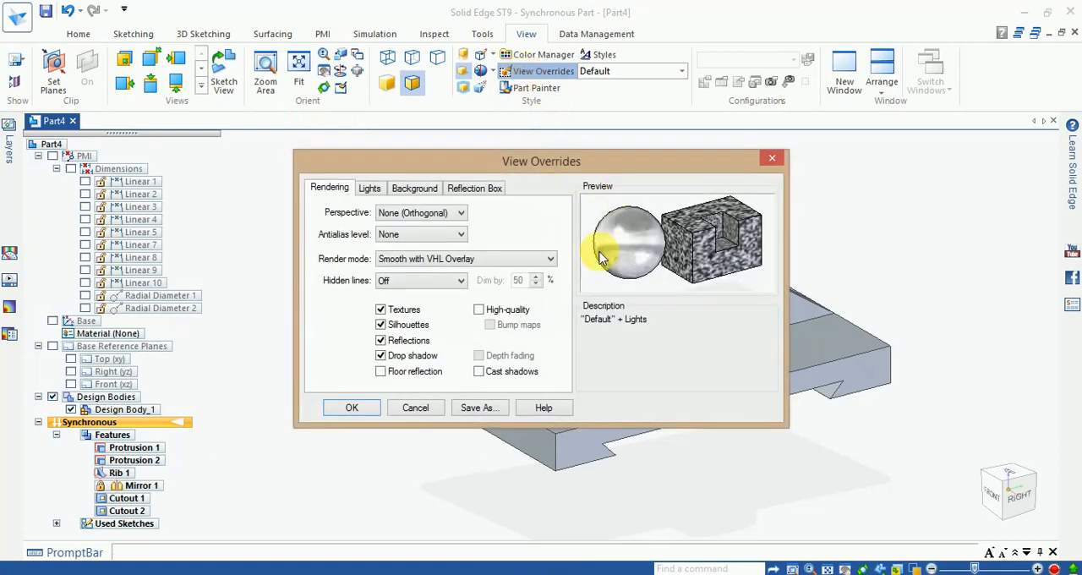
left_click(772, 158)
left_click(541, 54)
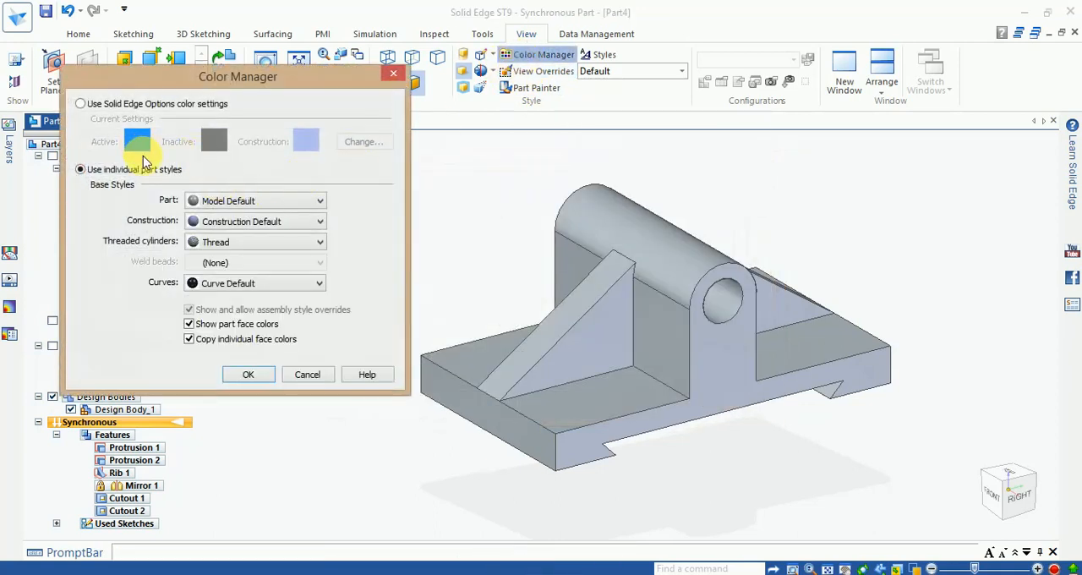
left_click(227, 201)
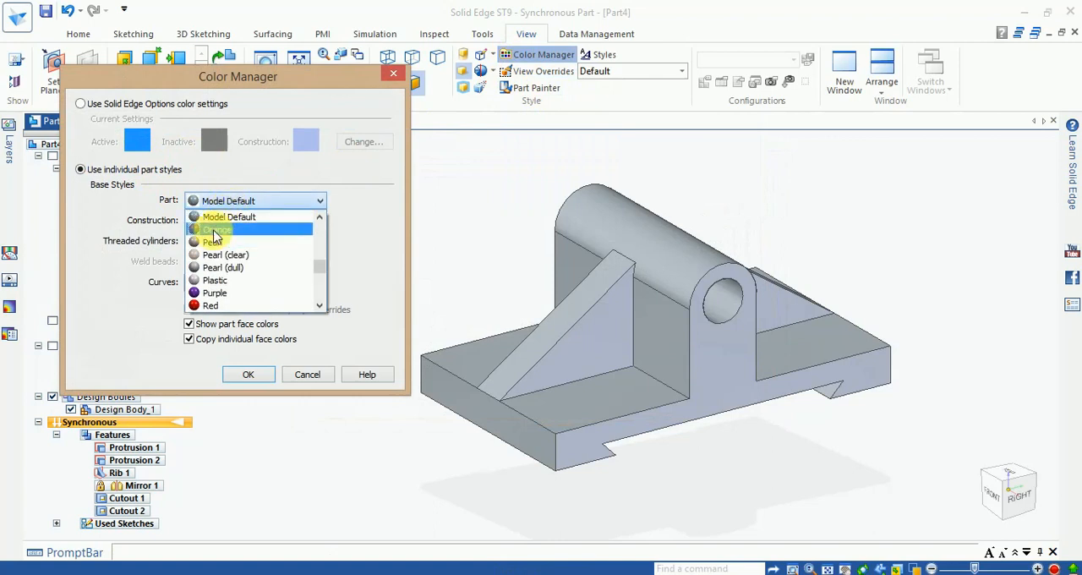
left_click(215, 226)
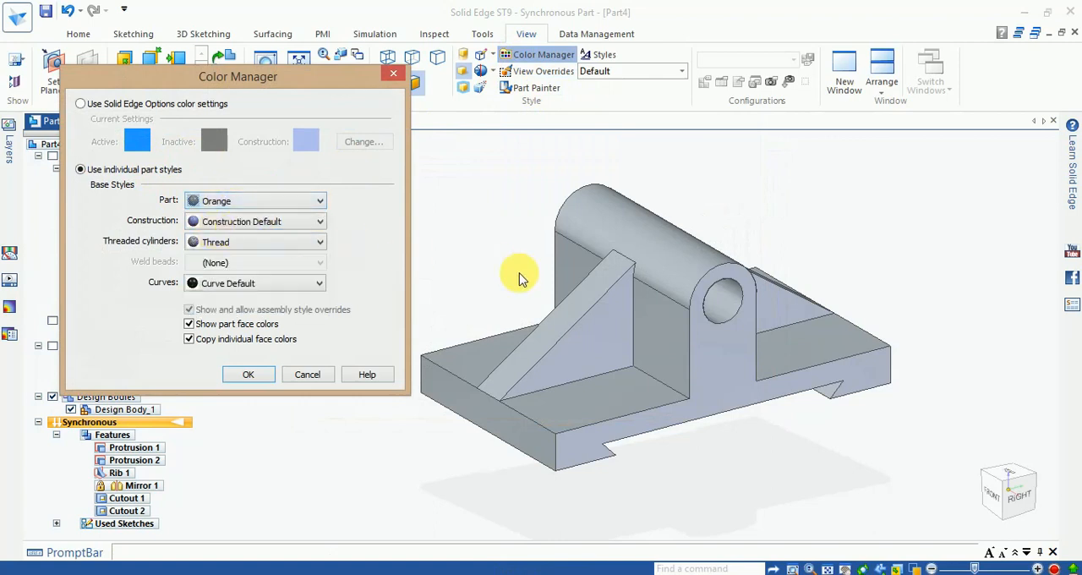
left_click(249, 375)
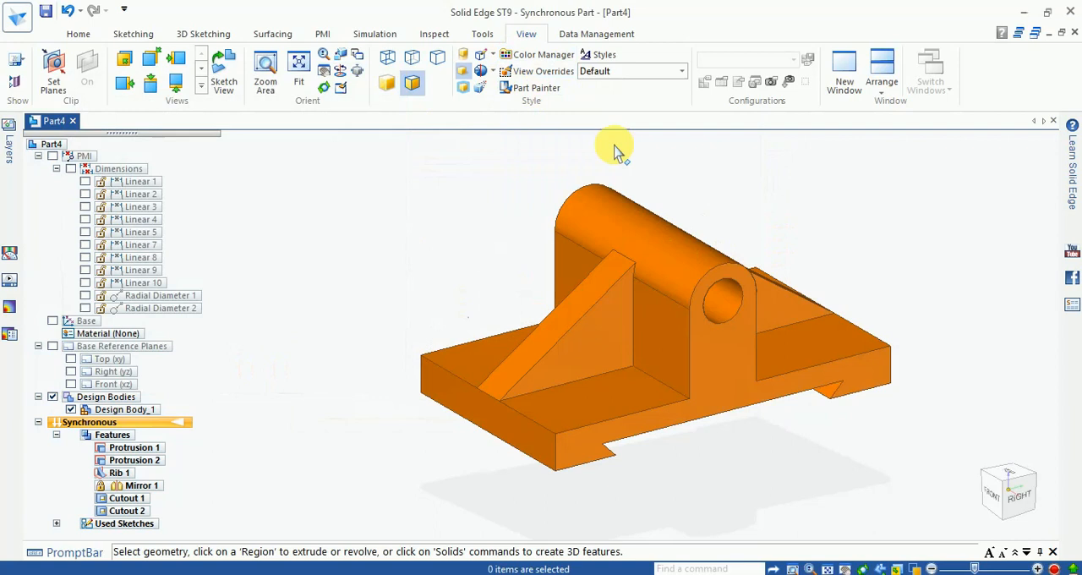
- Set the Construction base style to Cyan in the Color Manager
left_click(531, 54)
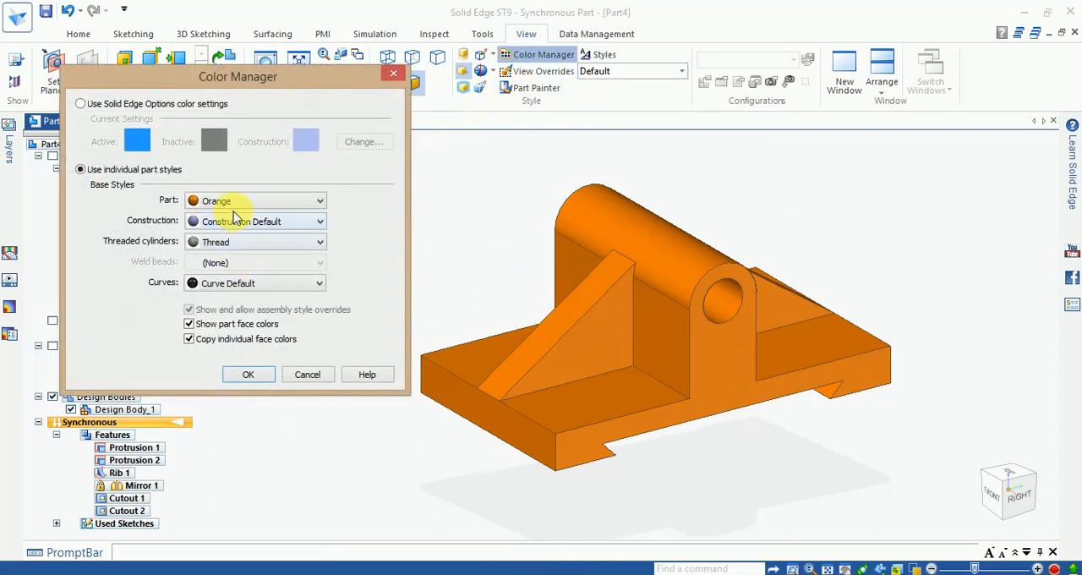
left_click(245, 224)
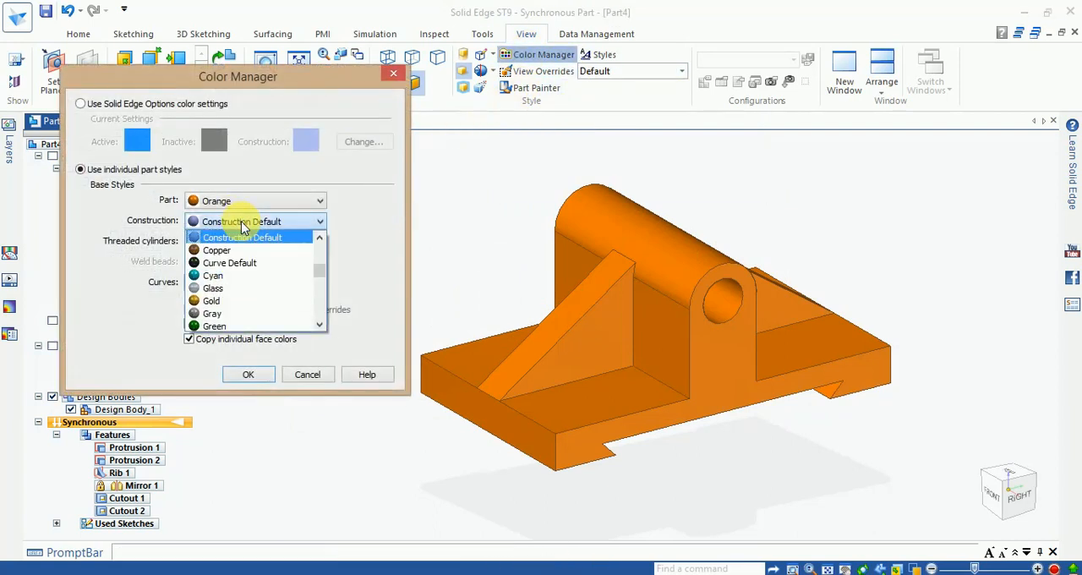
left_click(218, 275)
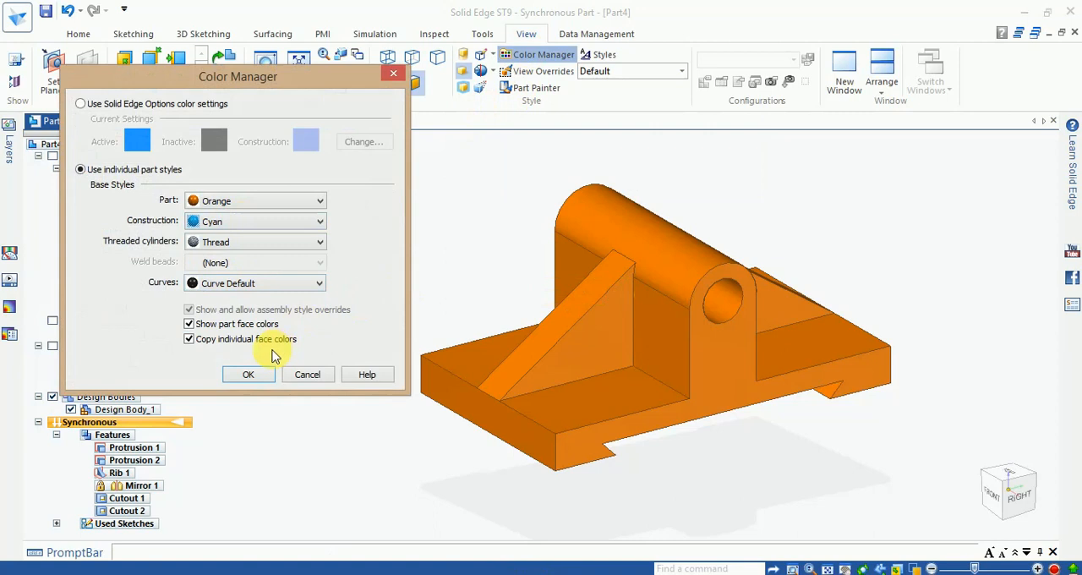
left_click(249, 374)
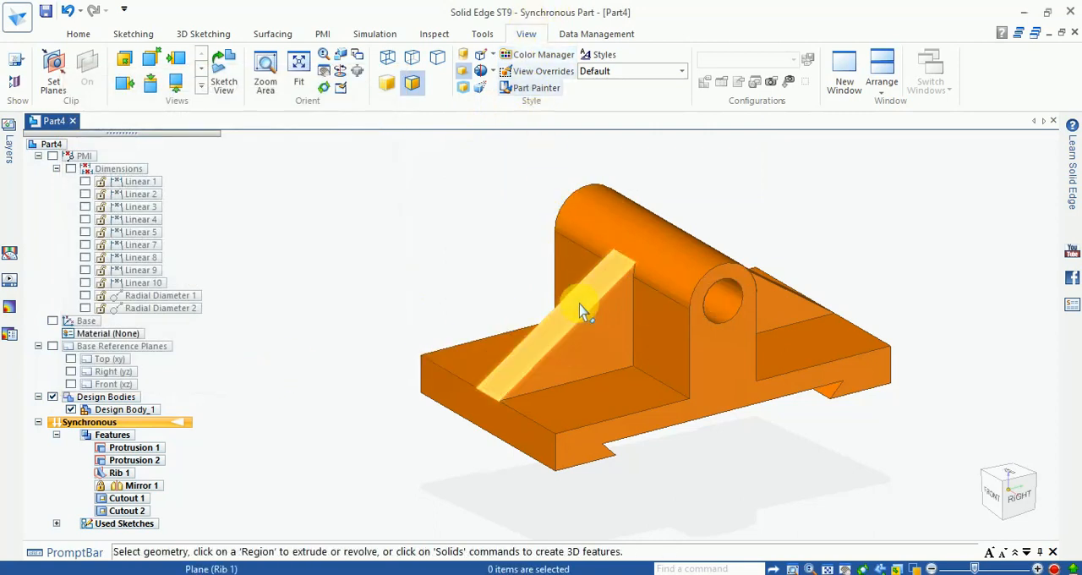
left_click(640, 296)
left_click(701, 193)
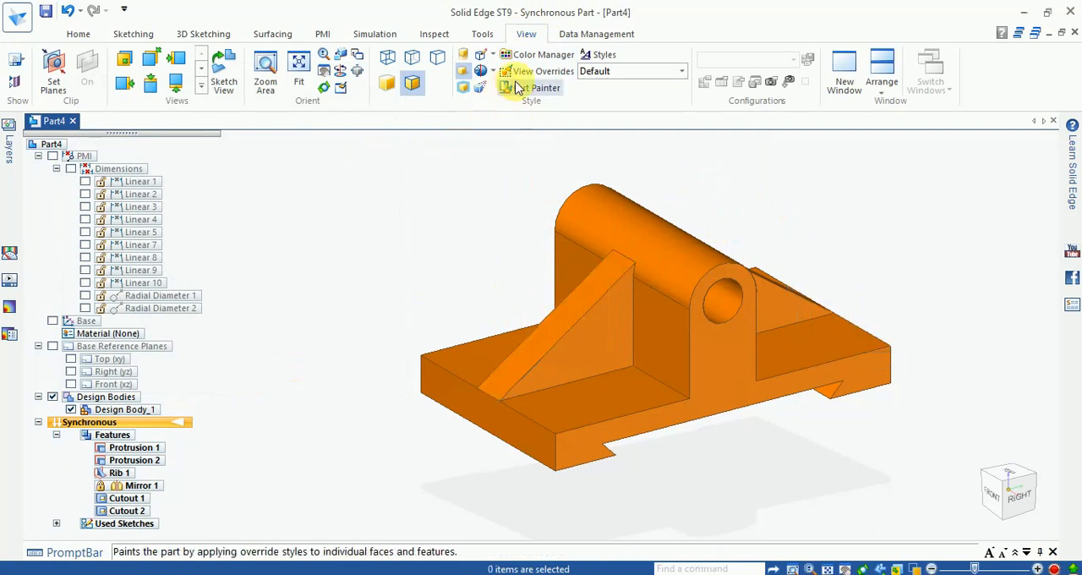
- Paint the whole design body with the Teal face style using Part Painter
left_click(545, 71)
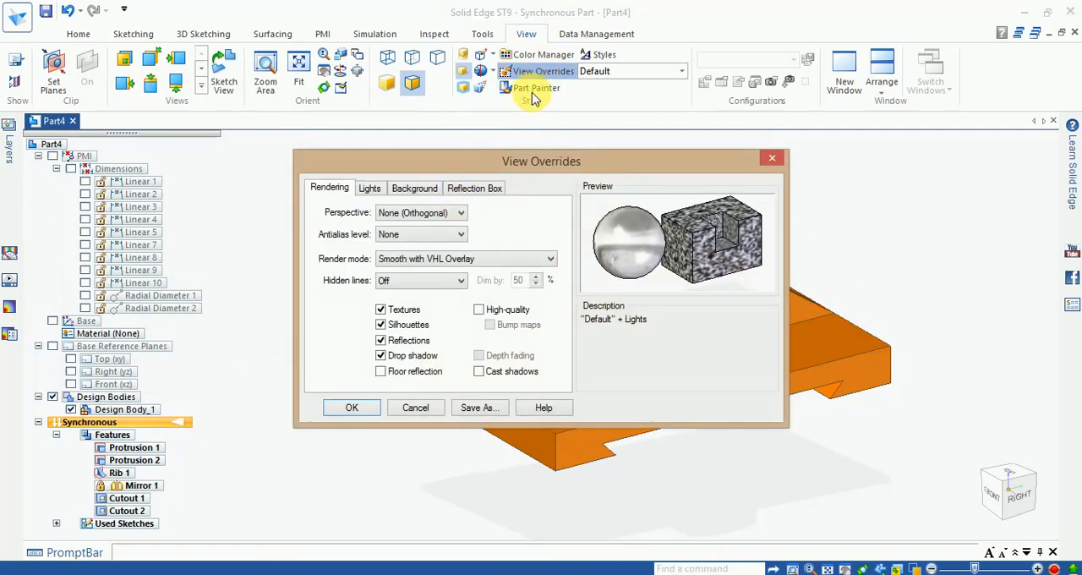
left_click(771, 158)
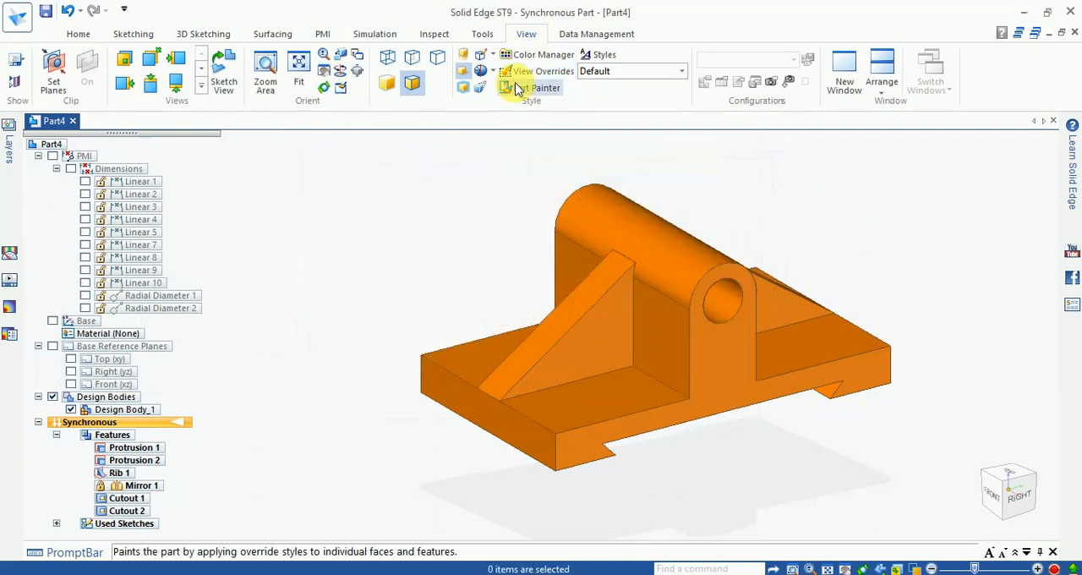
left_click(518, 88)
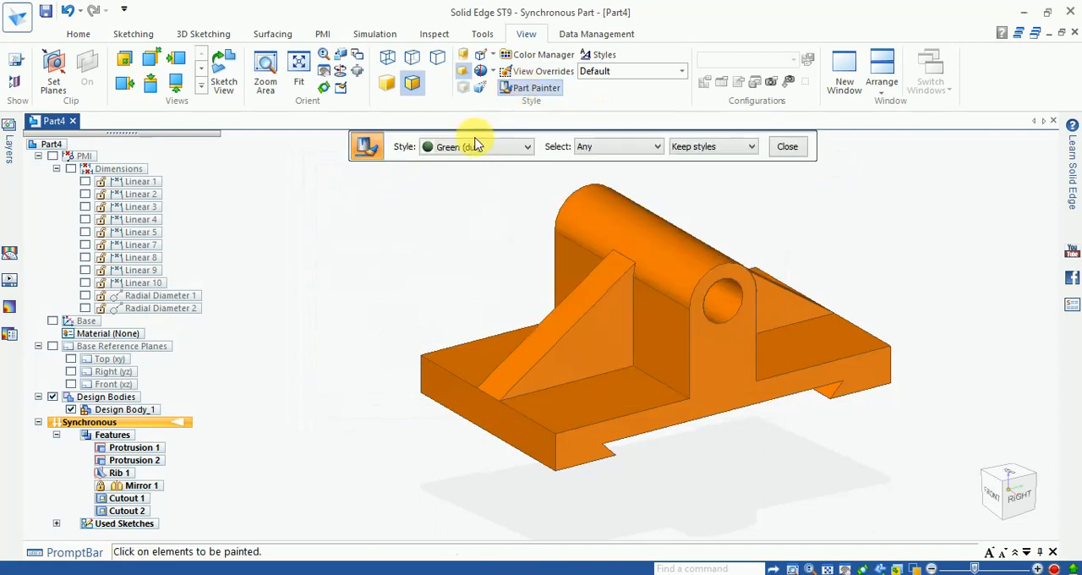
left_click(473, 150)
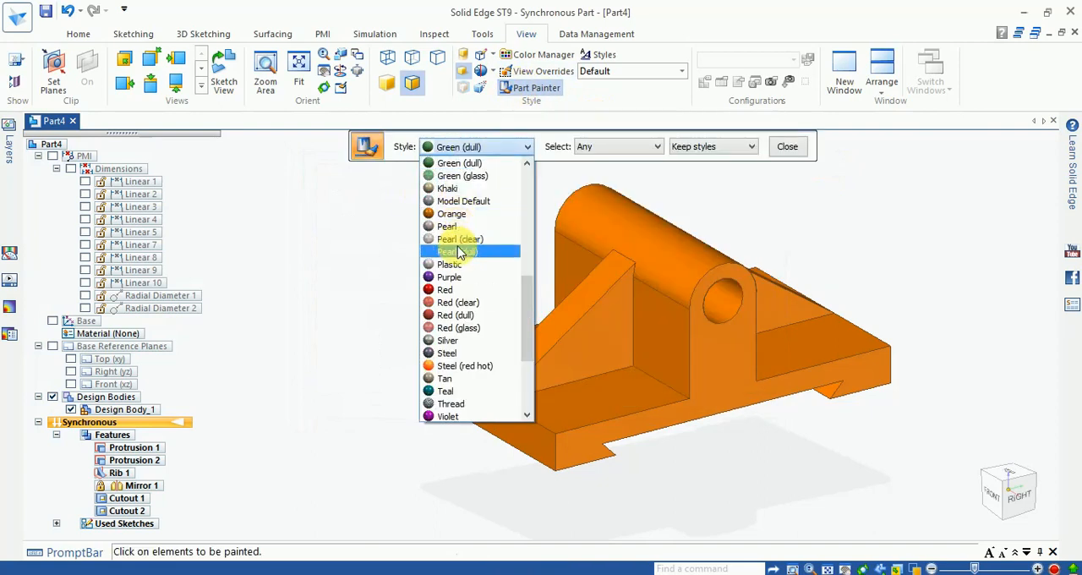
left_click(455, 392)
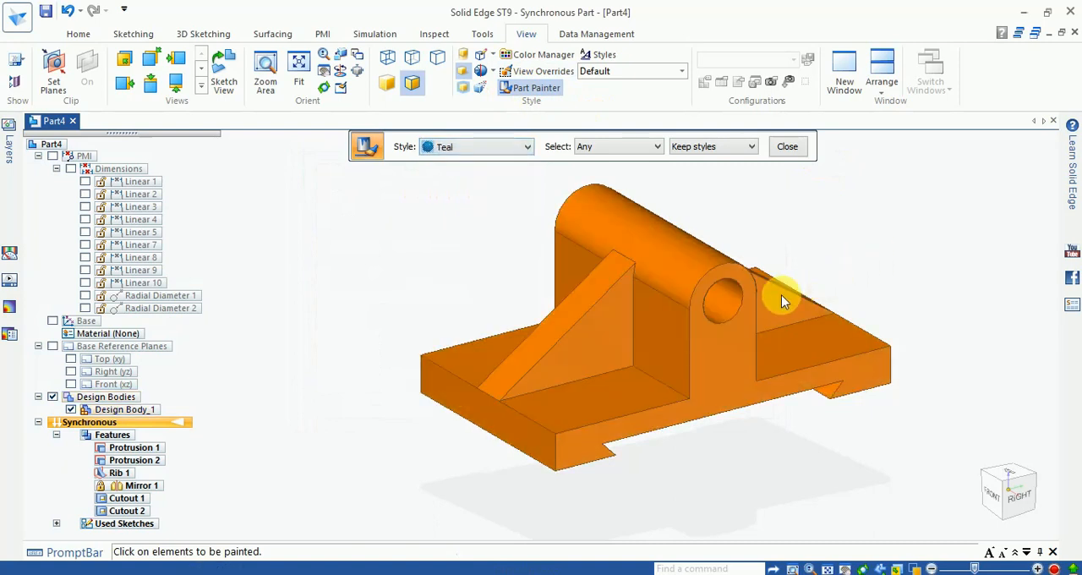
left_click(660, 276)
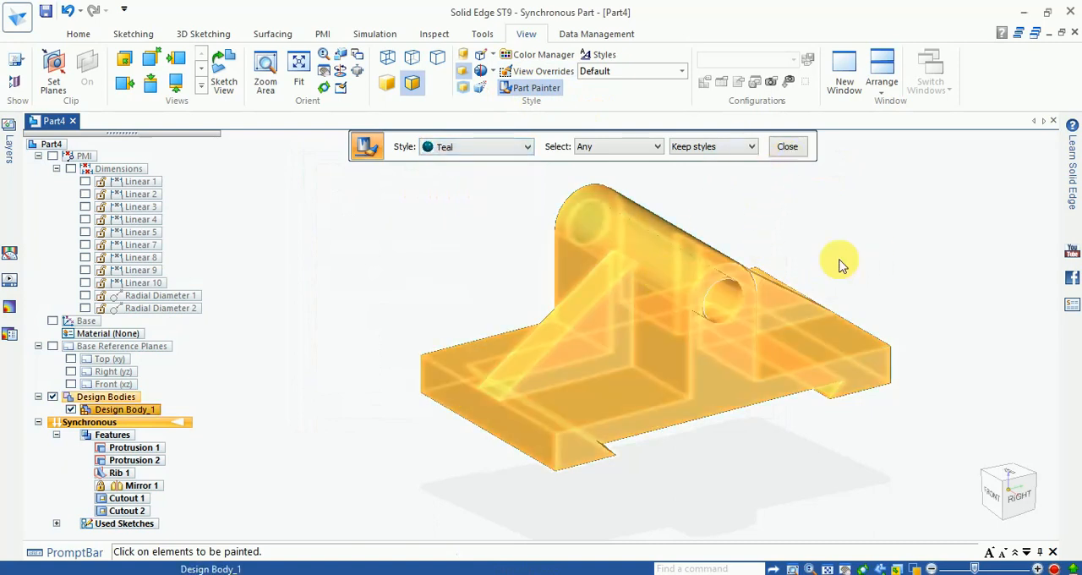
- Paint the whole design body with the Steel (red hot) face style
left_click(513, 151)
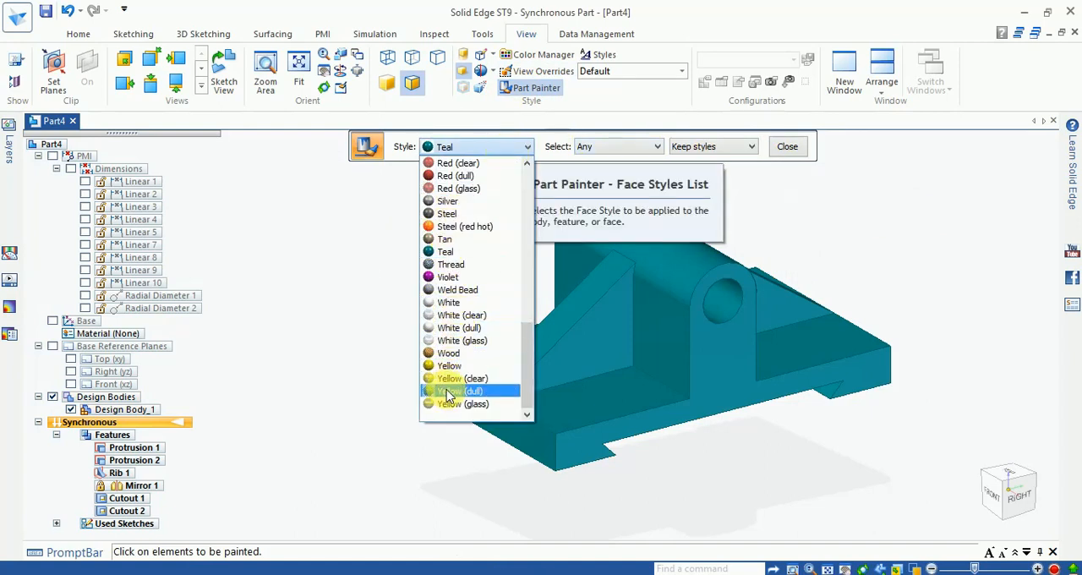
left_click(449, 226)
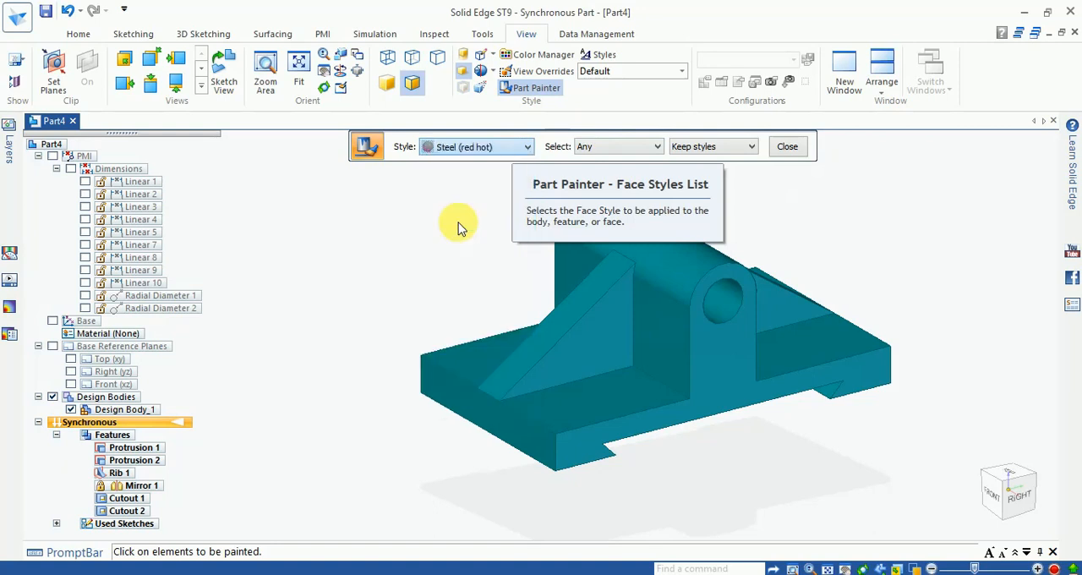
left_click(607, 297)
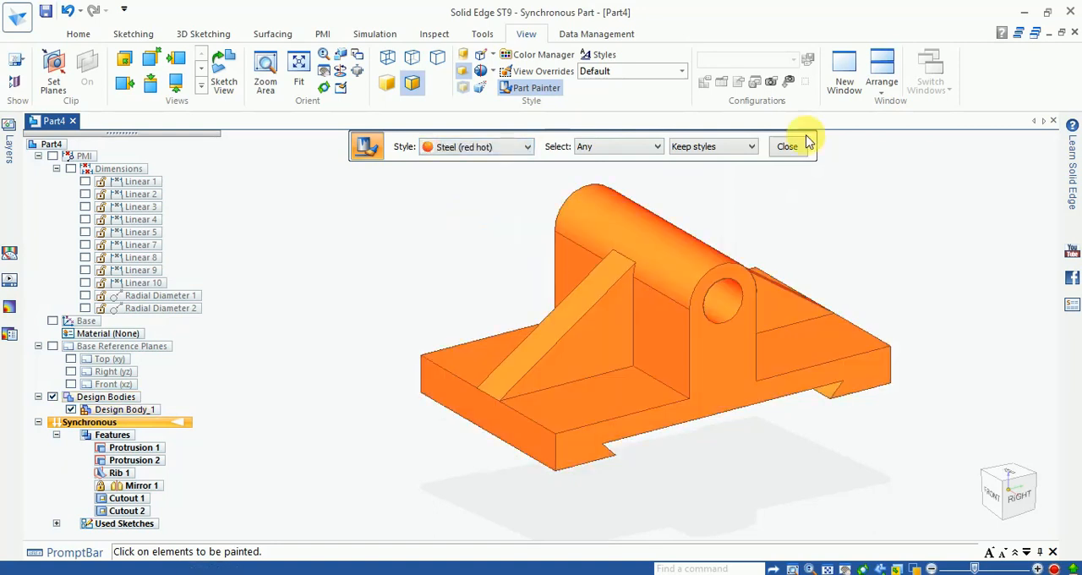
- Set Part Painter to the Keep styles option with Body as the selection type
left_click(721, 147)
left_click(687, 171)
left_click(700, 146)
left_click(700, 161)
left_click(581, 149)
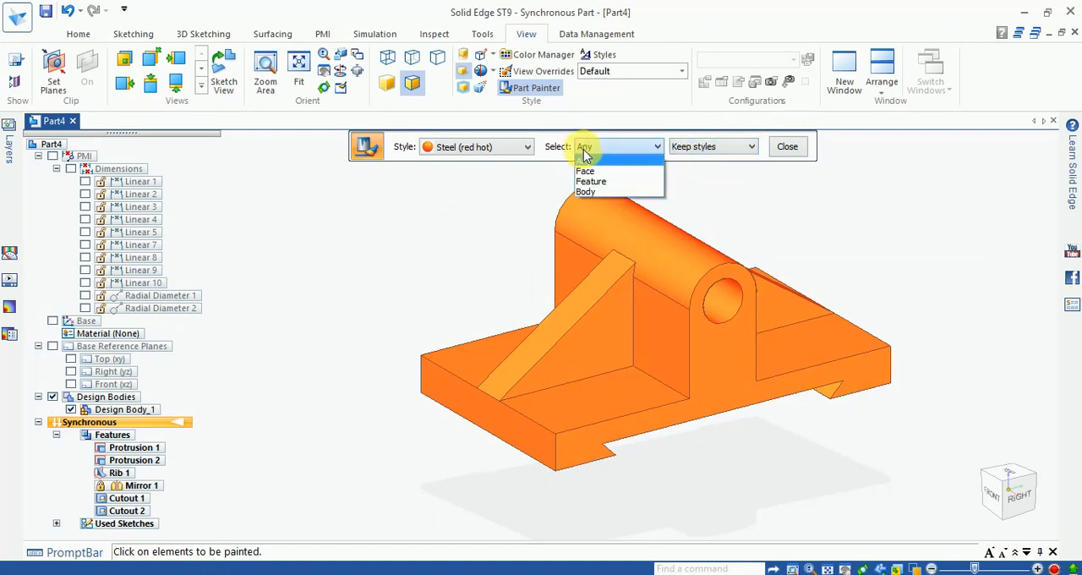
left_click(580, 194)
- Paint the whole design body with the Red (glass) face style
left_click(423, 148)
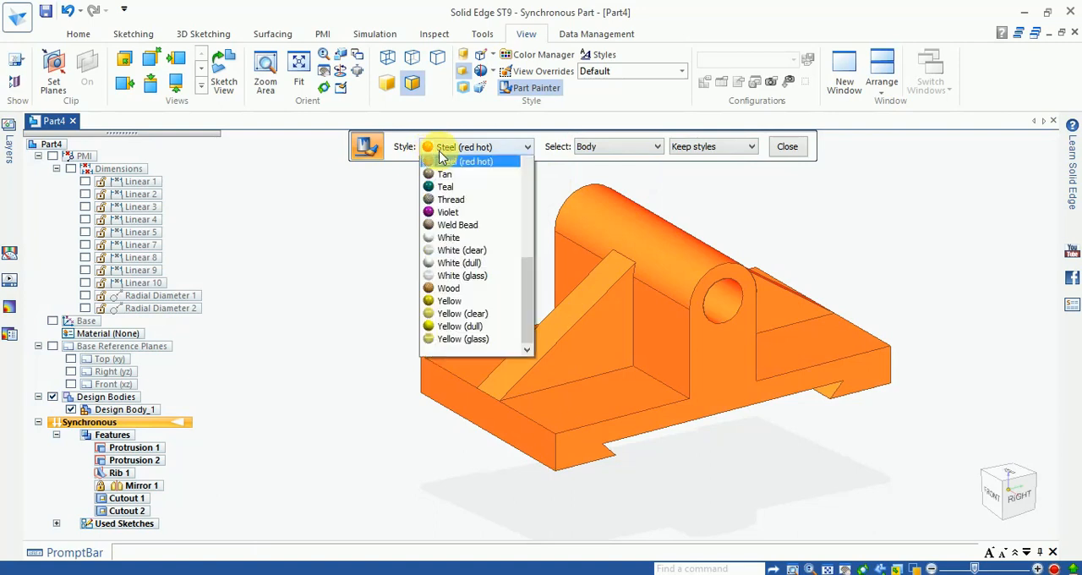
left_click(450, 189)
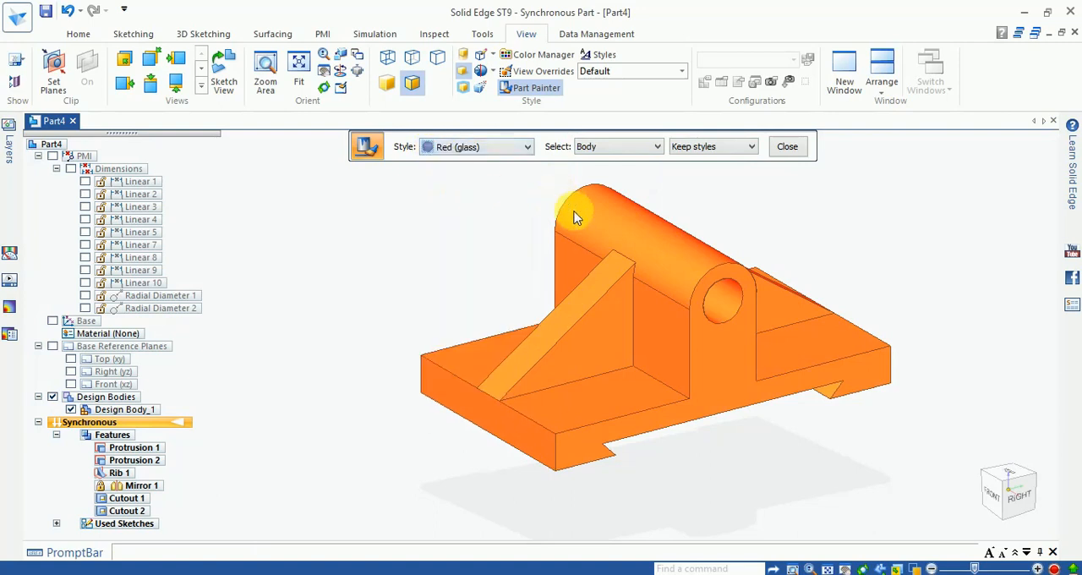
left_click(718, 205)
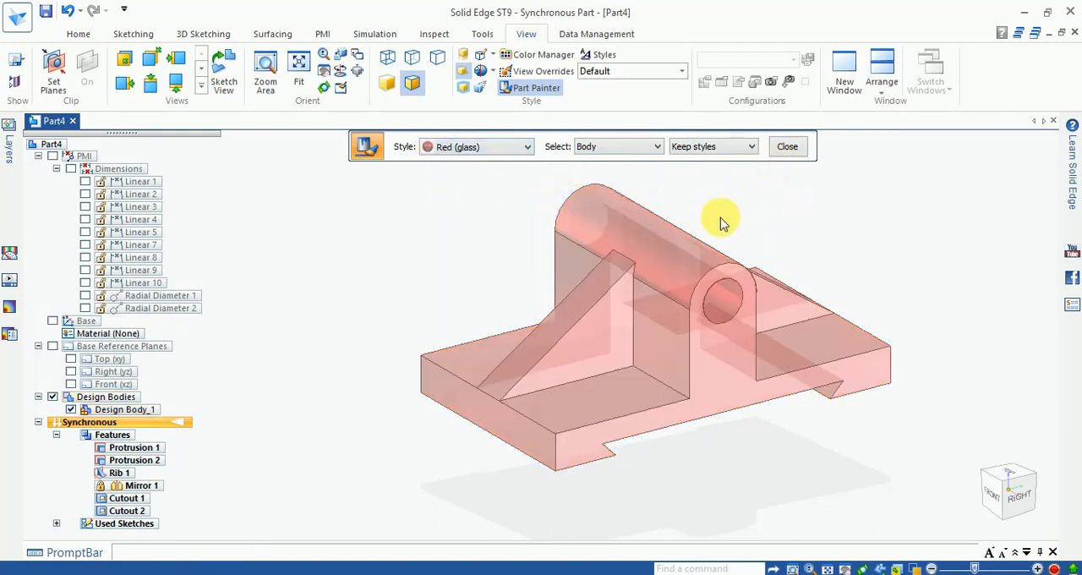
- Paint the whole design body with the Wood face style
left_click(494, 152)
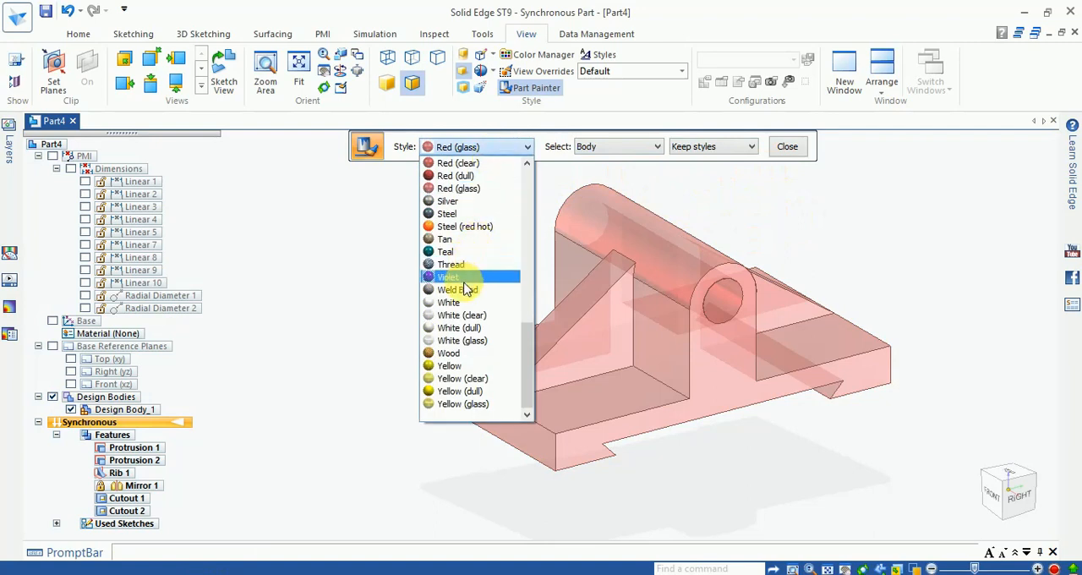
left_click(455, 353)
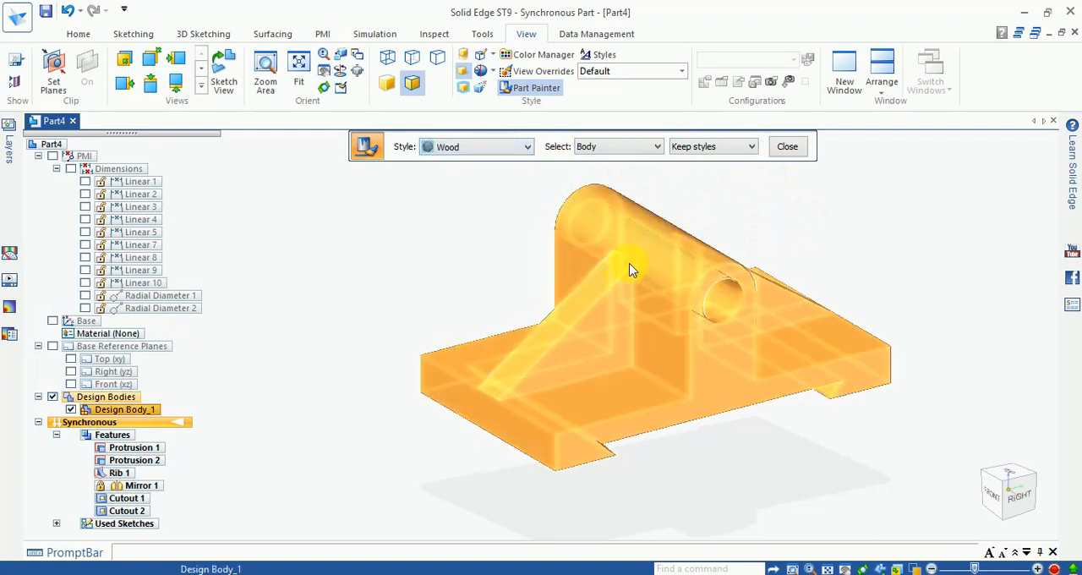
left_click(629, 265)
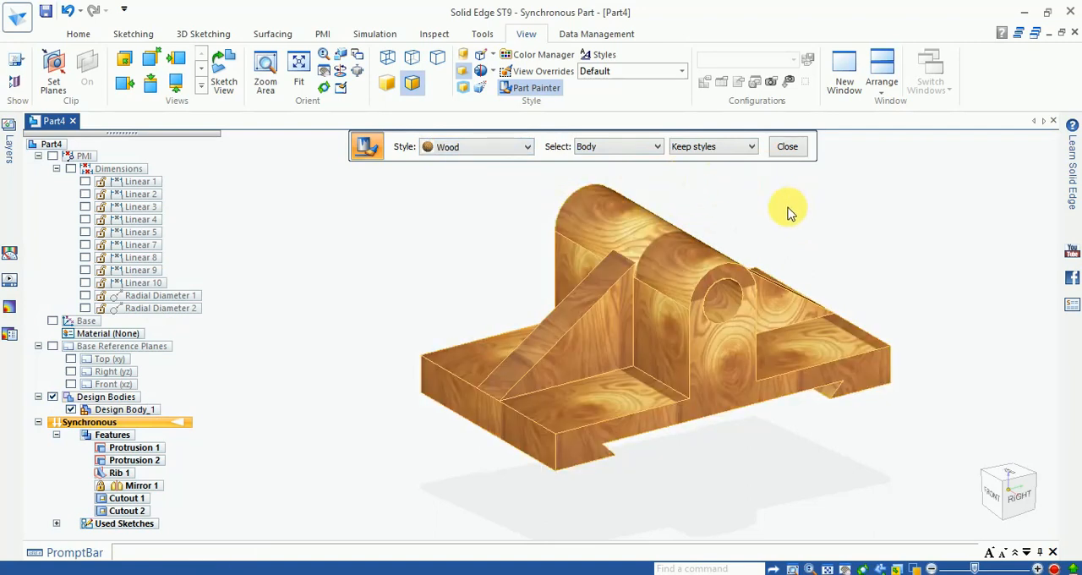
scroll(725, 212, "up", 2)
- Paint the whole design body with the Brass face style and finish with Part Painter
left_click(491, 149)
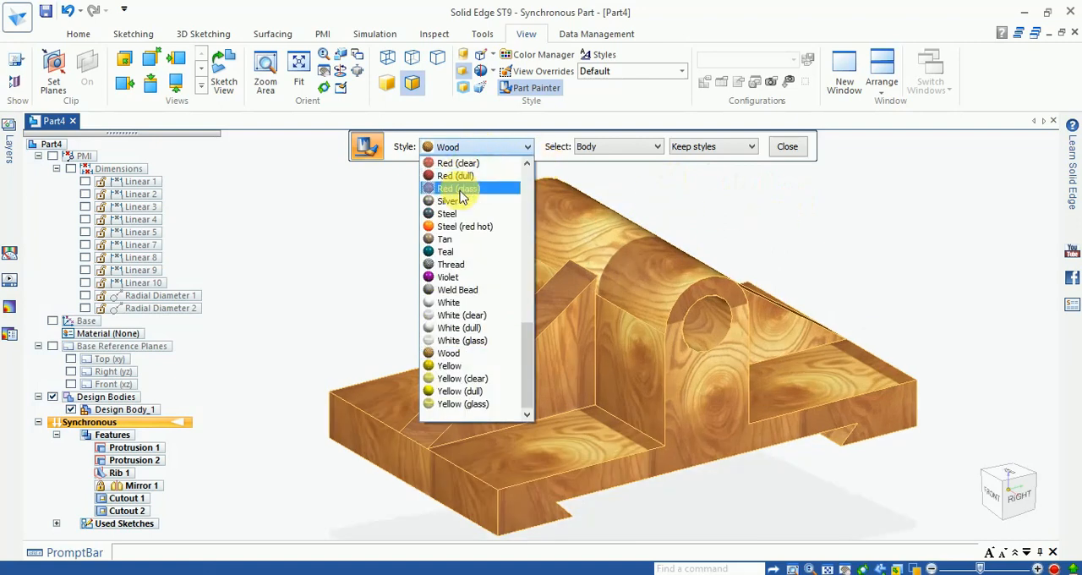
scroll(461, 197, "up", 3)
scroll(456, 200, "up", 3)
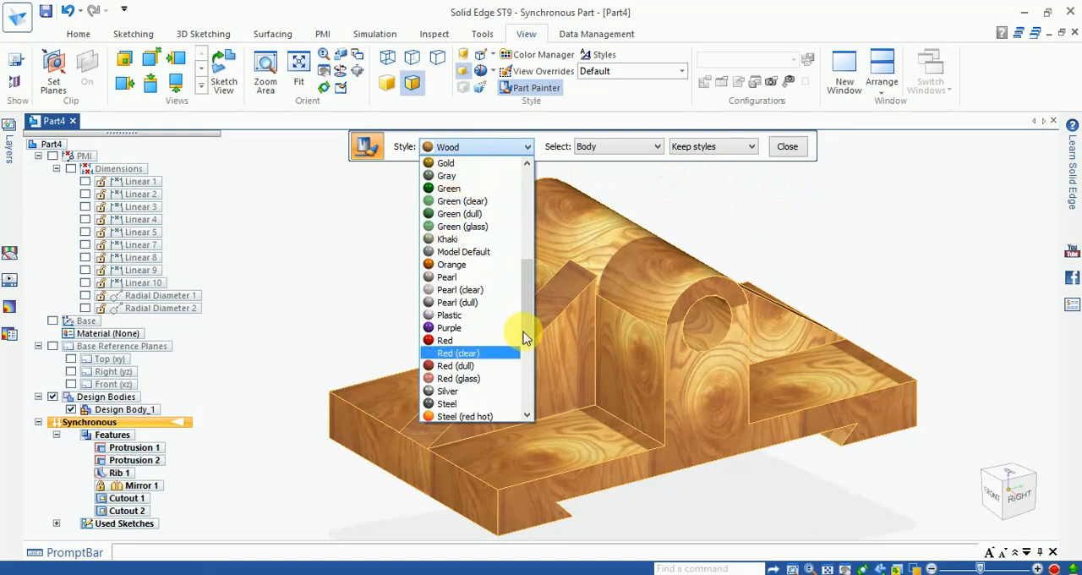
scroll(459, 233, "up", 1)
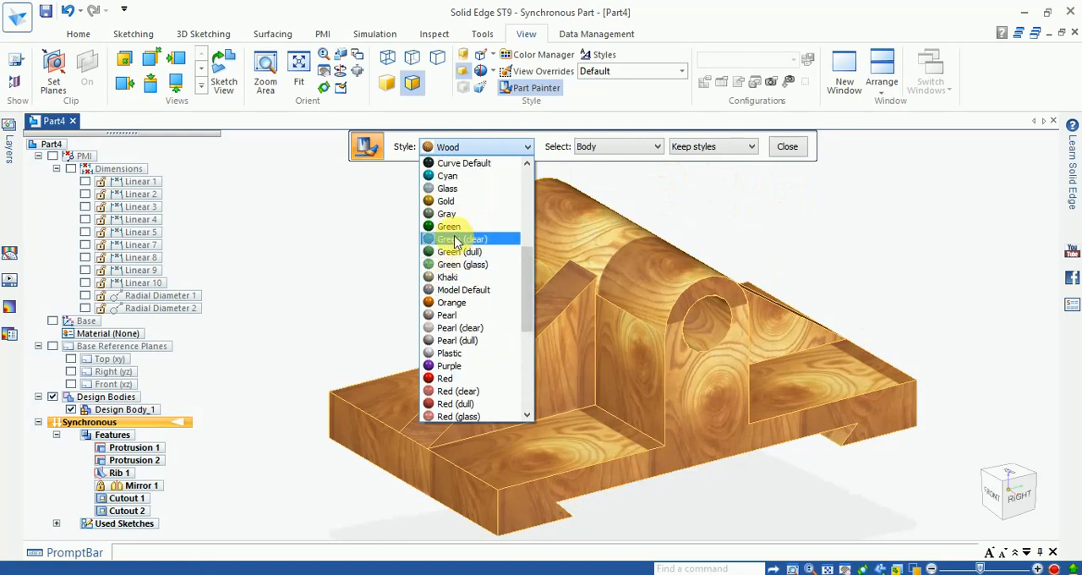
scroll(456, 241, "up", 1)
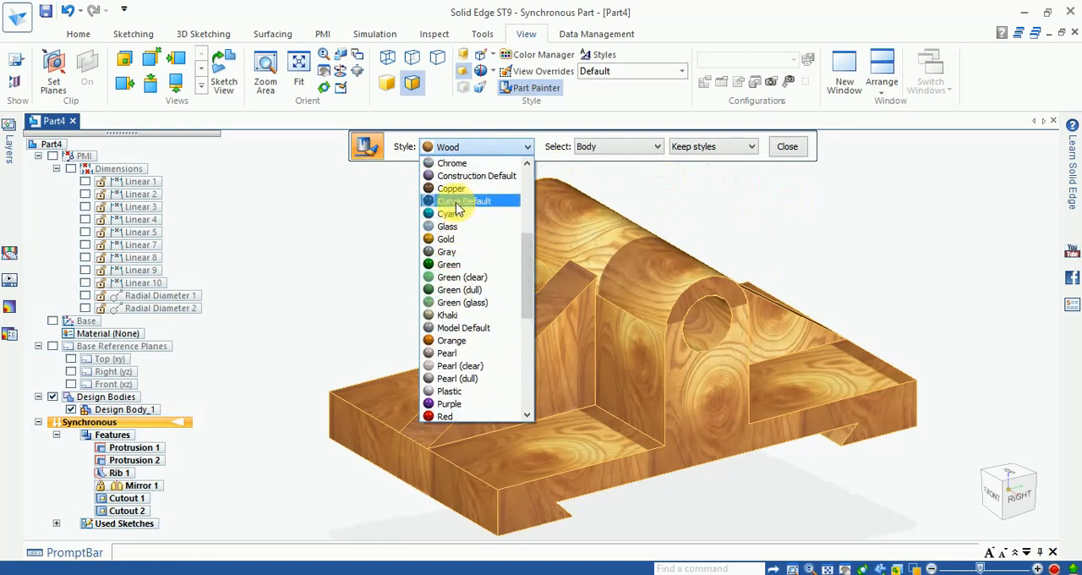
scroll(458, 207, "up", 3)
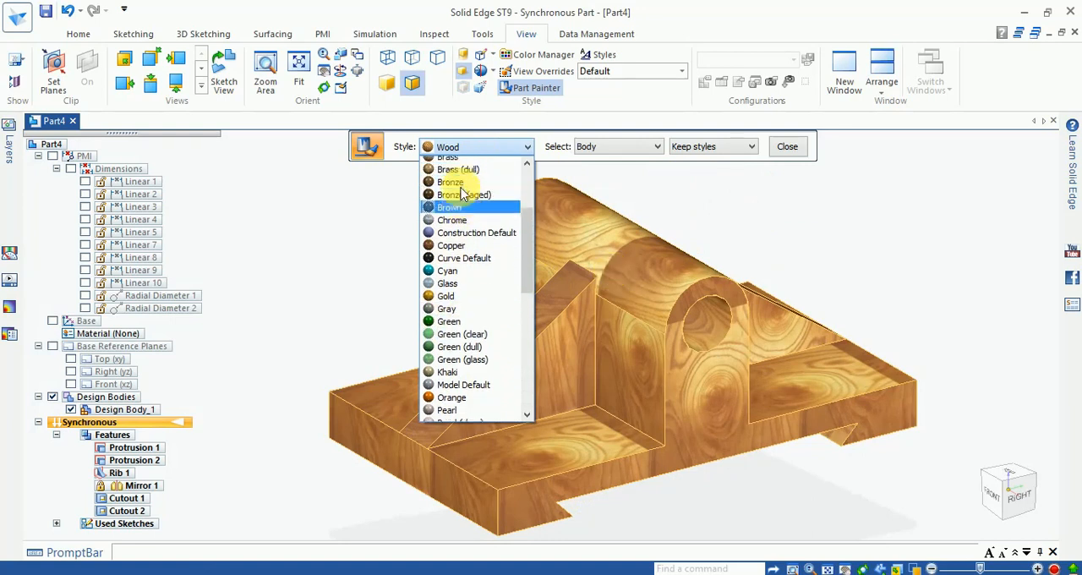
scroll(461, 194, "up", 3)
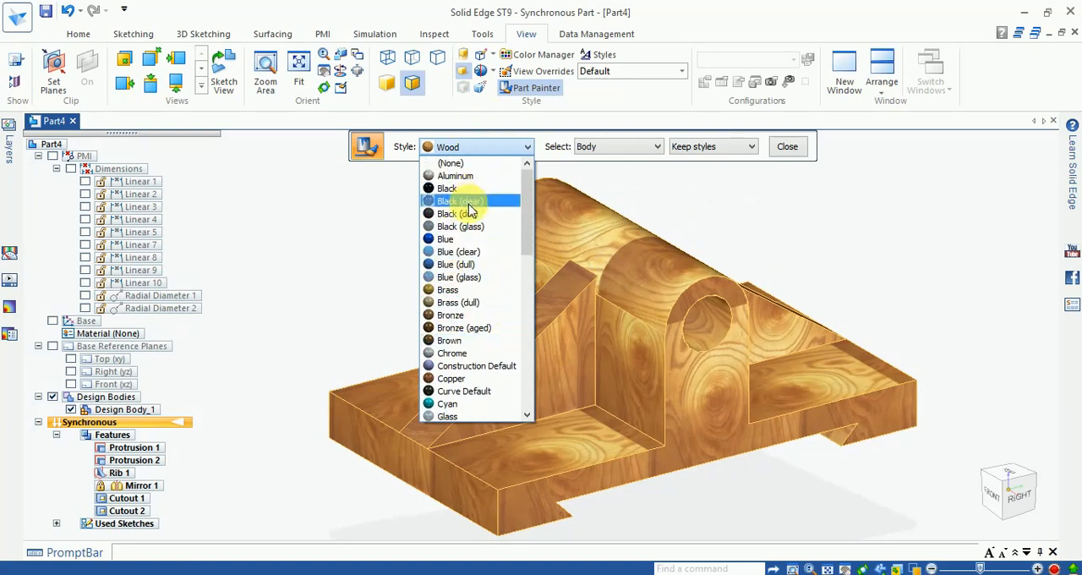
left_click(450, 290)
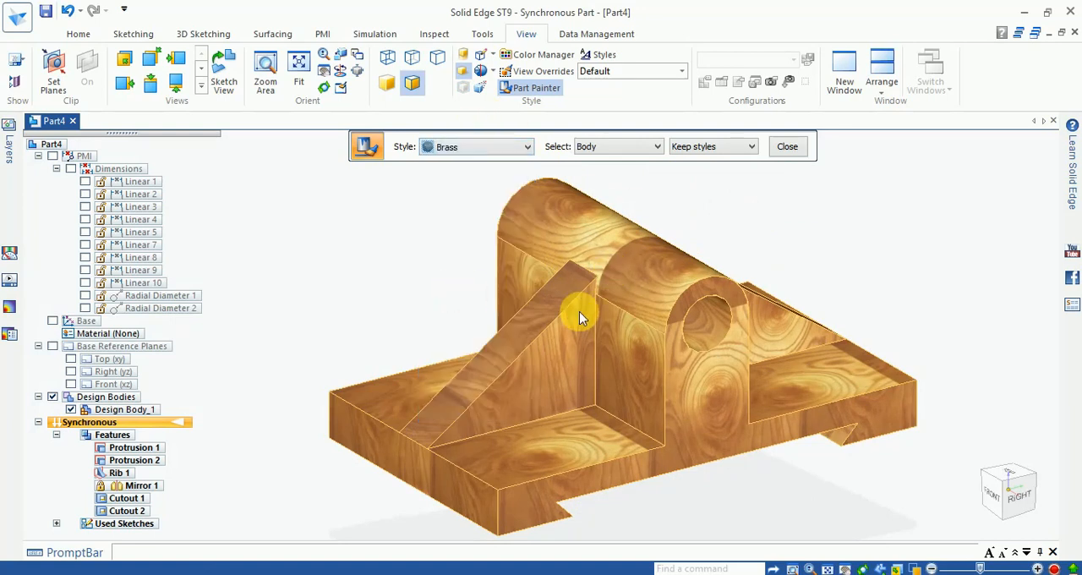
left_click(645, 307)
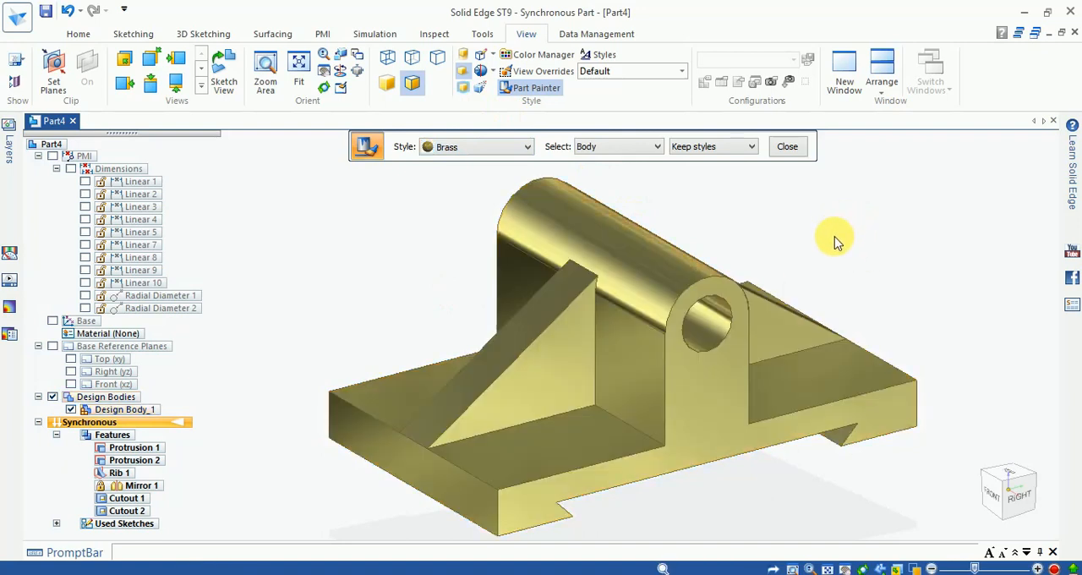
left_click(788, 148)
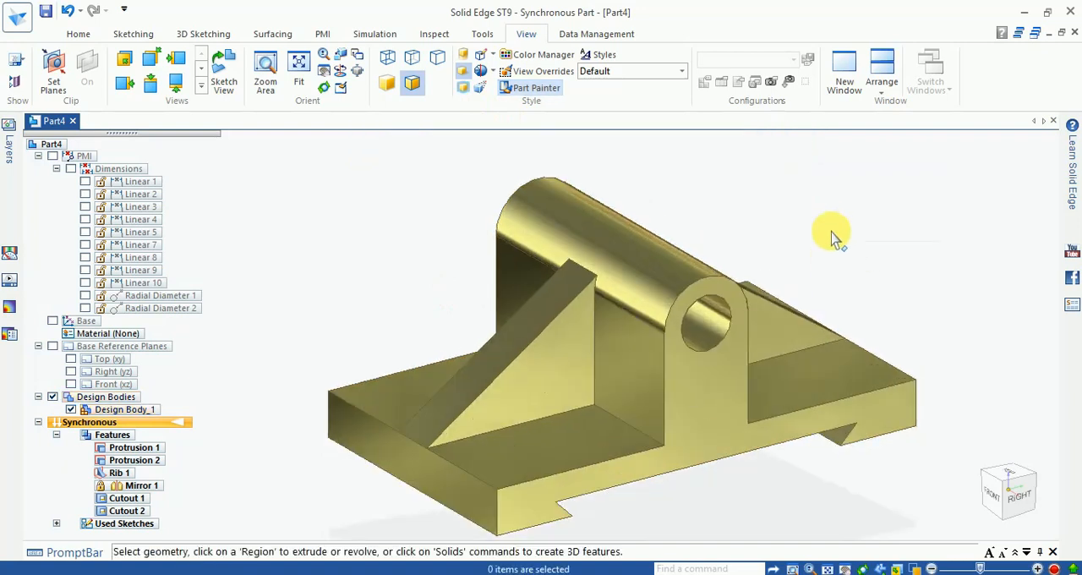
scroll(741, 369, "up", 1)
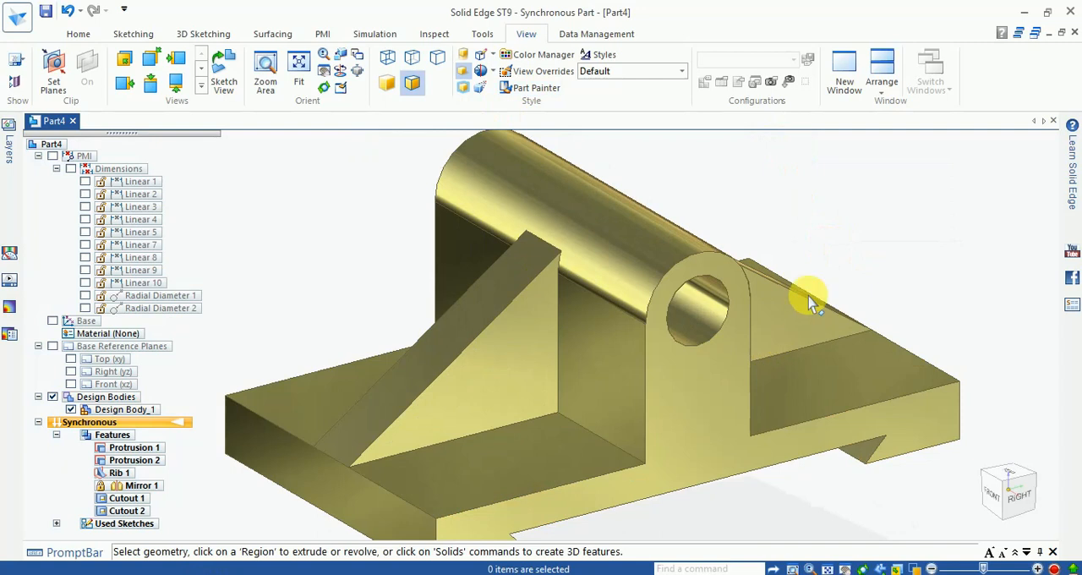
scroll(798, 315, "down", 1)
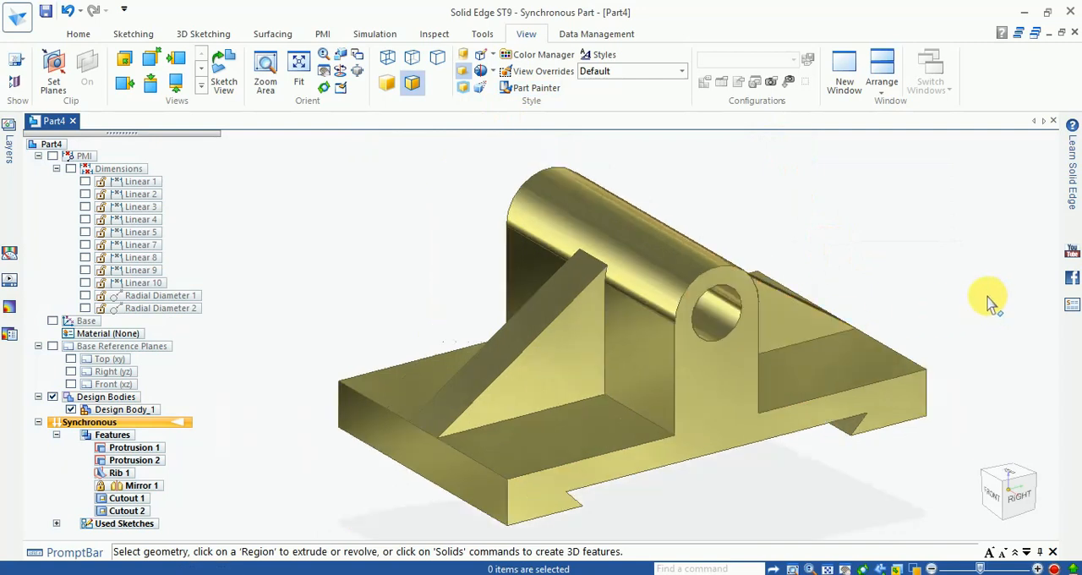